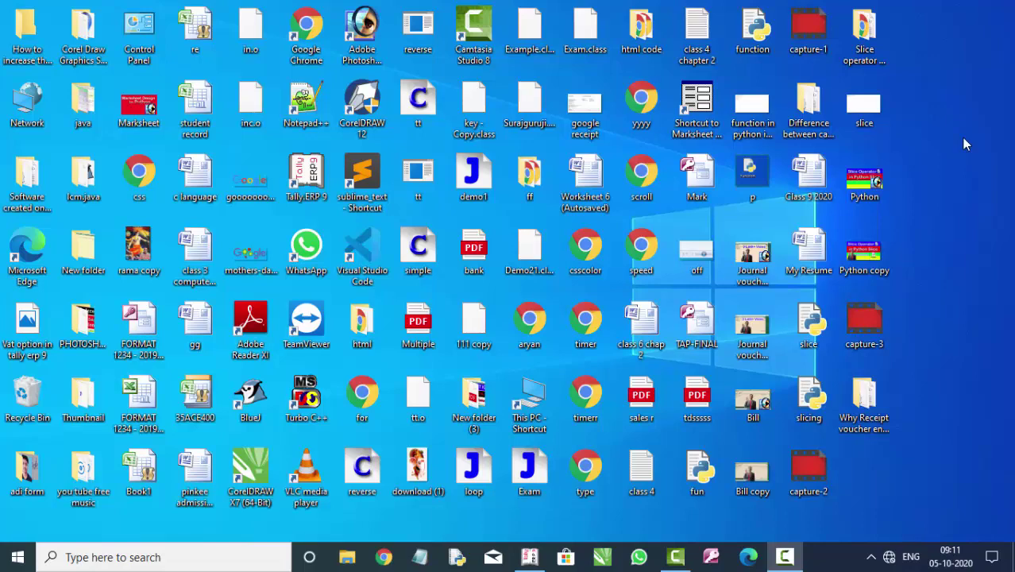
# Refresh the desktop four times, then bring up Tally.ERP 9 at the Gateway of Tally.
pyautogui.rightClick(955, 82)
pyautogui.click(941, 122)
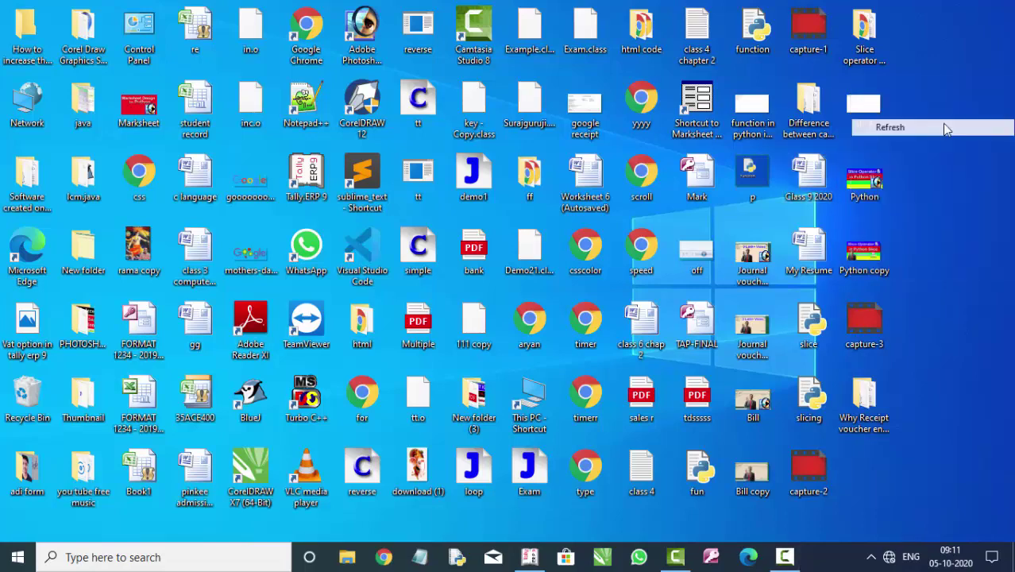
pyautogui.rightClick(959, 91)
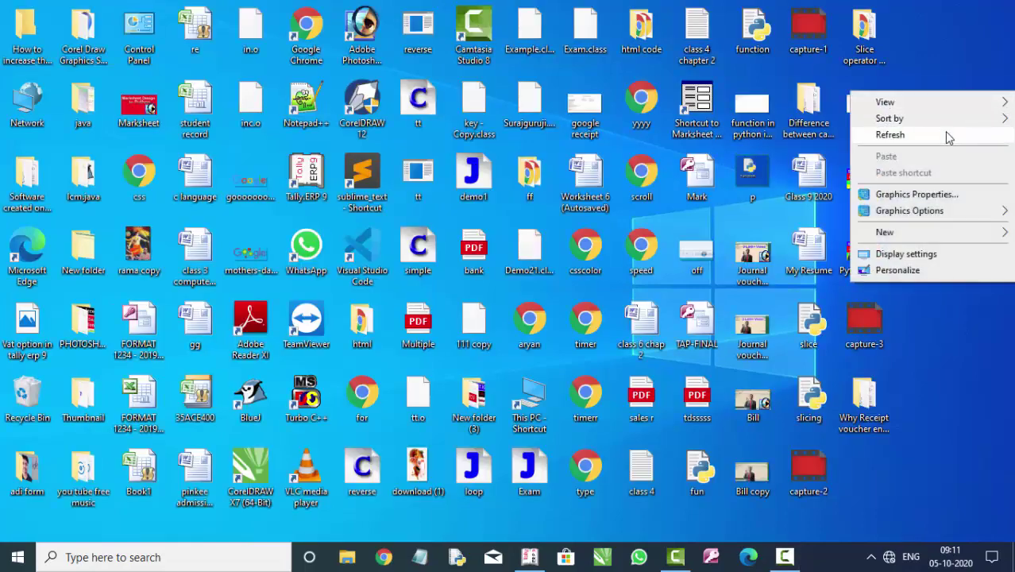
pyautogui.click(945, 134)
pyautogui.rightClick(946, 85)
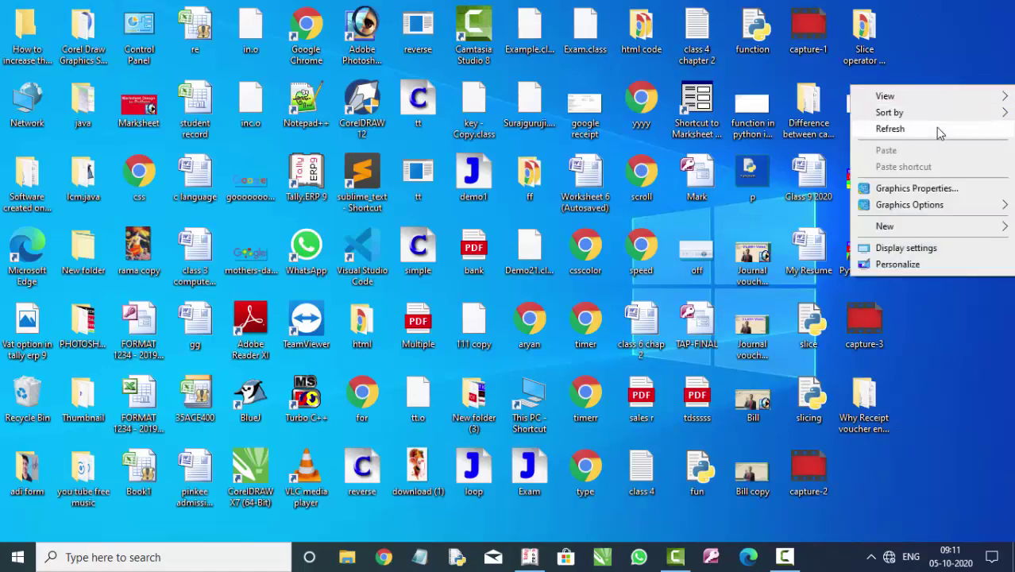
pyautogui.click(935, 128)
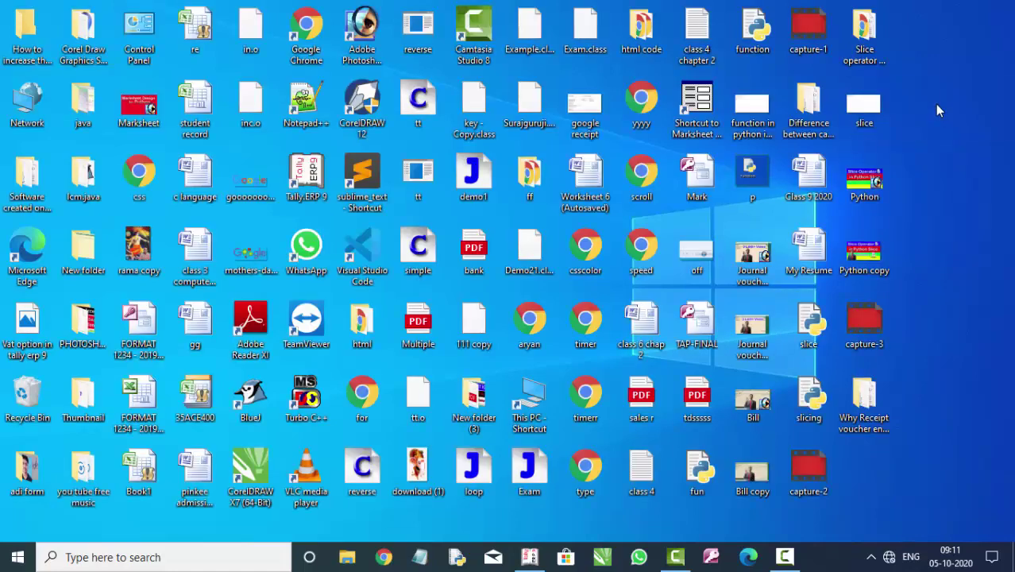
pyautogui.rightClick(934, 104)
pyautogui.click(926, 151)
pyautogui.click(528, 556)
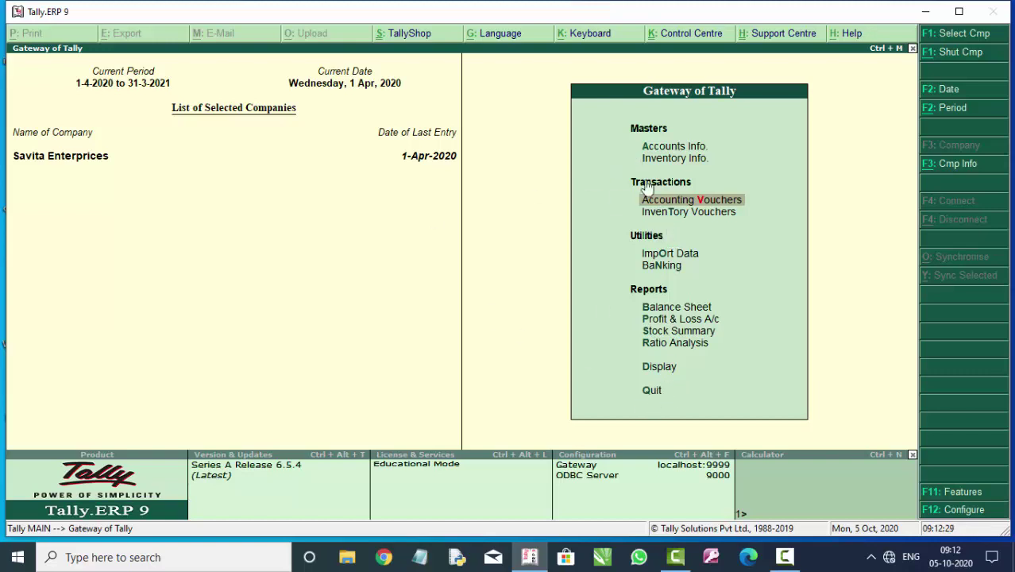
# Start Purchase voucher No. 1 with supplier invoice number 8000, dated 1-Apr-2020.
pyautogui.click(681, 202)
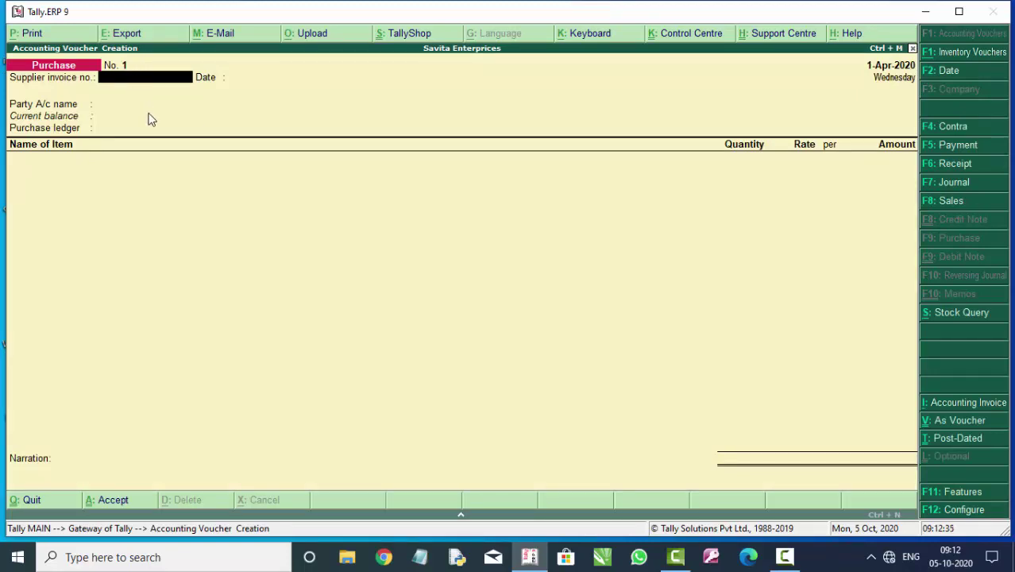
pyautogui.write('8000')
pyautogui.press('Return')
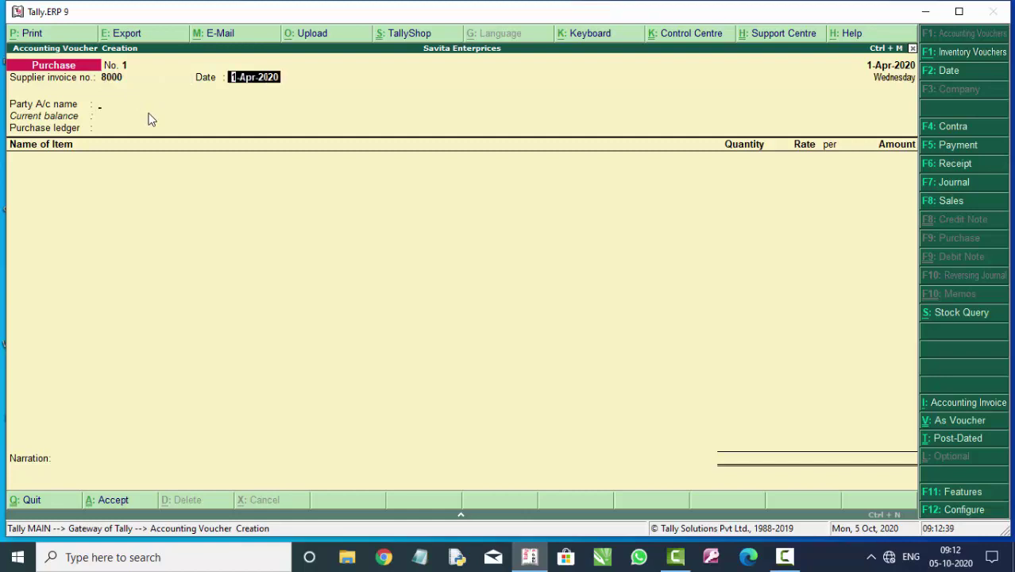
pyautogui.press('Return')
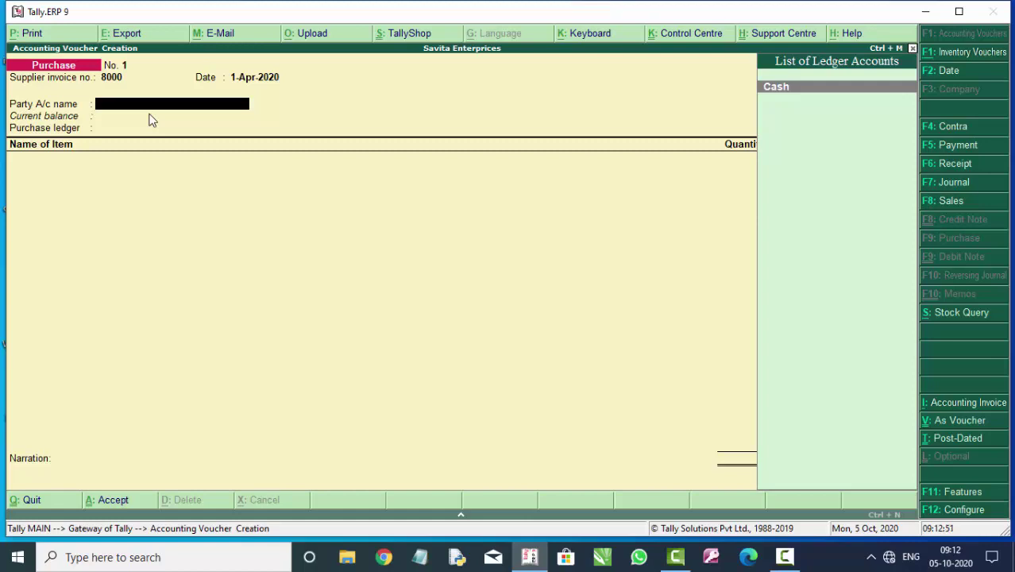
# Create a new party ledger from the voucher, named after the supplier.
pyautogui.hotkey('alt', 'c')
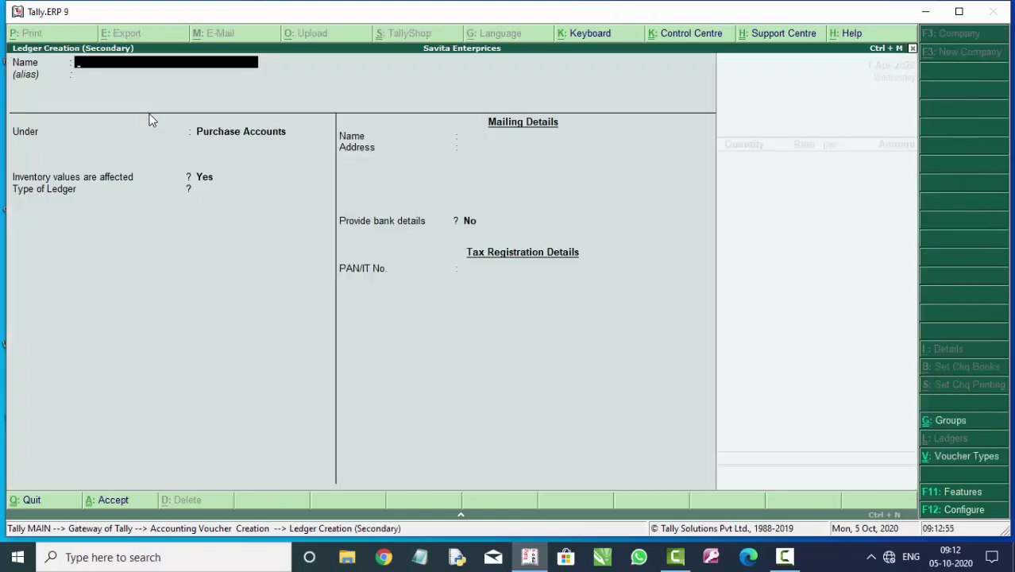
pyautogui.write('R')
pyautogui.write('i')
pyautogui.press('BackSpace')
pyautogui.press('BackSpace')
pyautogui.write('R')
pyautogui.write('ash')
pyautogui.press('Return')
pyautogui.write('Mi')
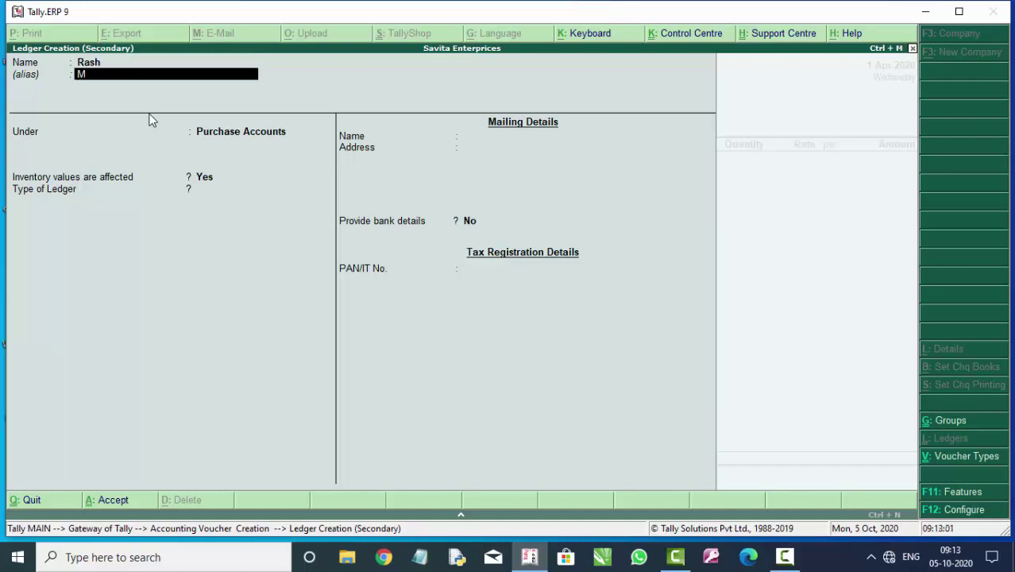
pyautogui.press('BackSpace')
pyautogui.press('BackSpace')
pyautogui.press('BackSpace')
pyautogui.write('R')
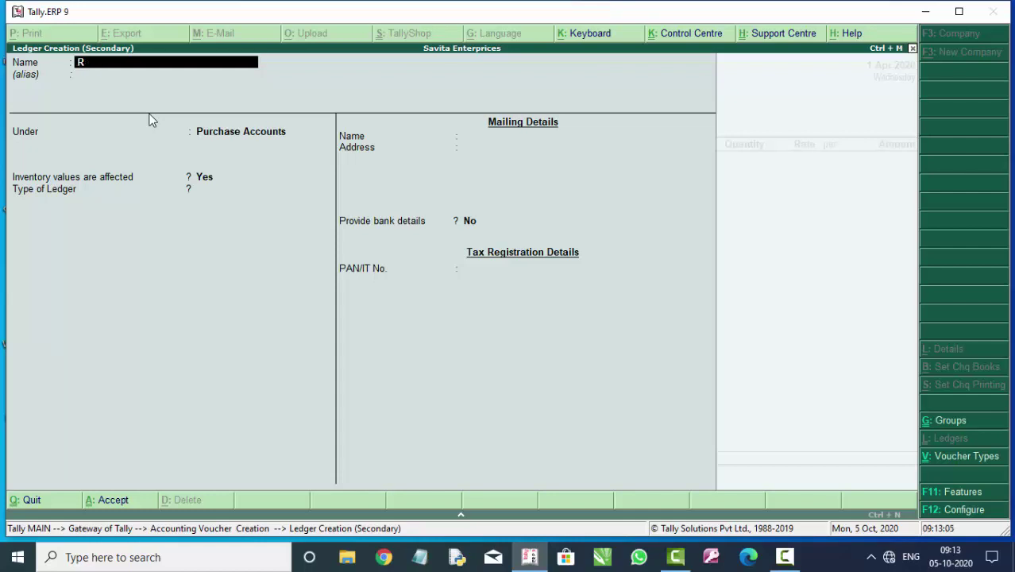
pyautogui.write('ashm')
pyautogui.write('i')
pyautogui.press('Return')
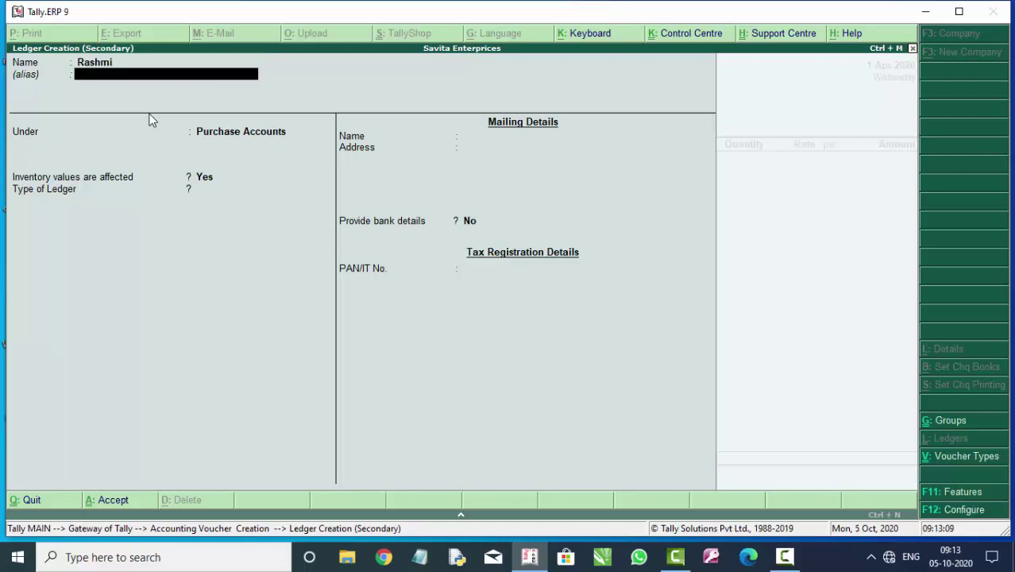
pyautogui.press('BackSpace')
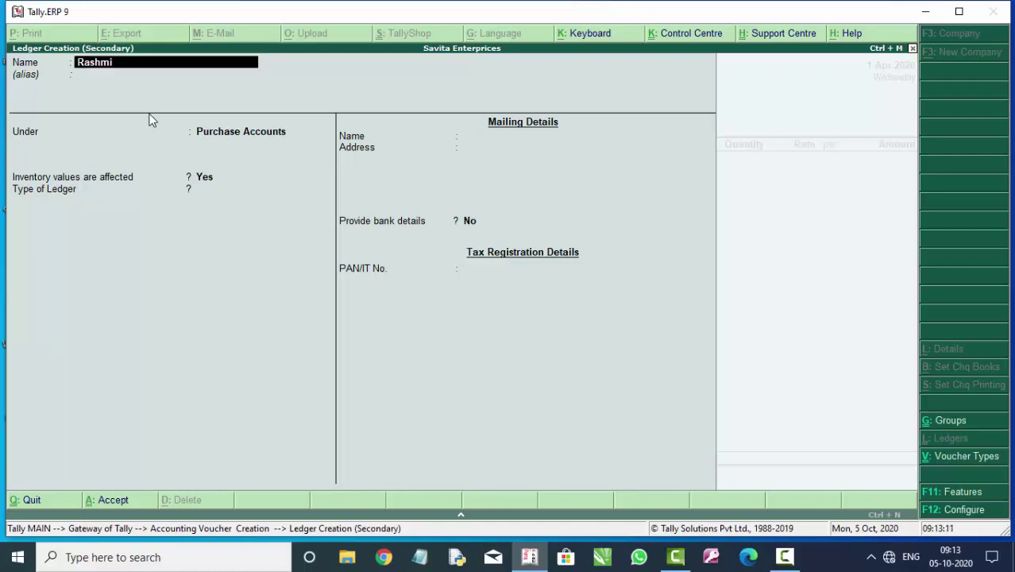
pyautogui.write('C')
pyautogui.write(' Ras')
pyautogui.write('hmi')
pyautogui.press('Return')
pyautogui.press('Return')
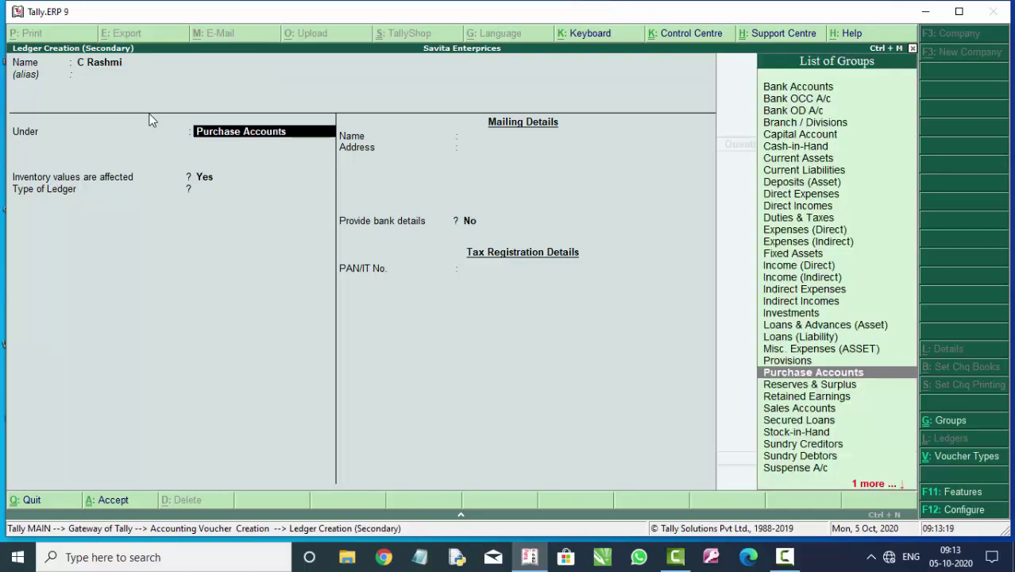
# File the ledger under Sundry Creditors, with bill-by-bill on and state Uttar Pradesh, and save it.
pyautogui.write('C')
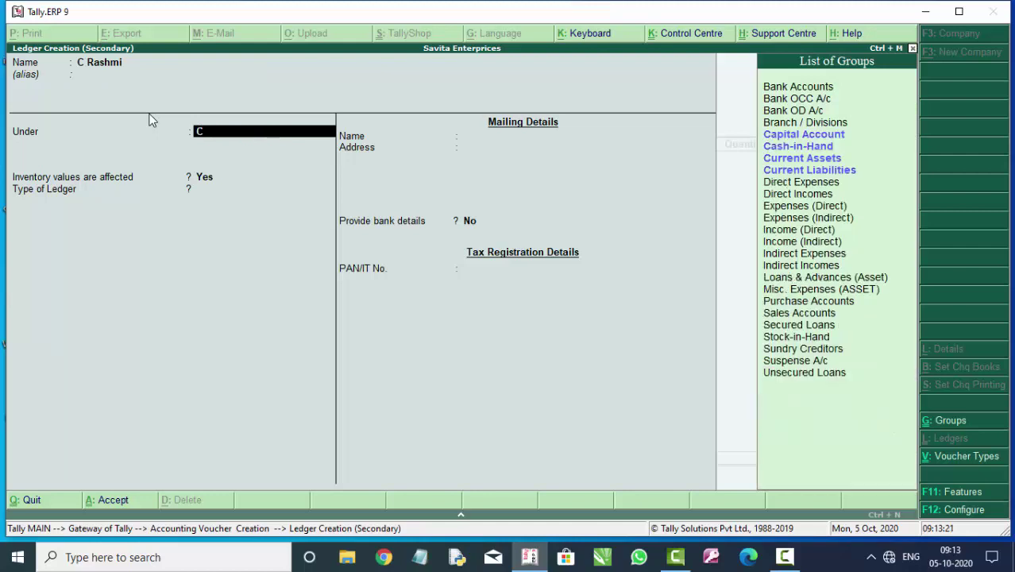
pyautogui.write('r')
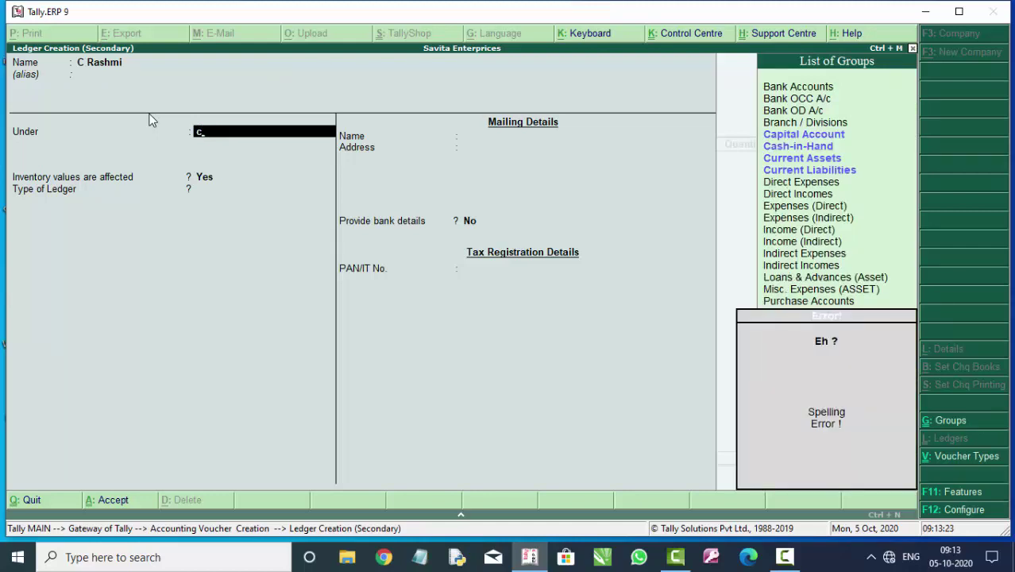
pyautogui.press('BackSpace')
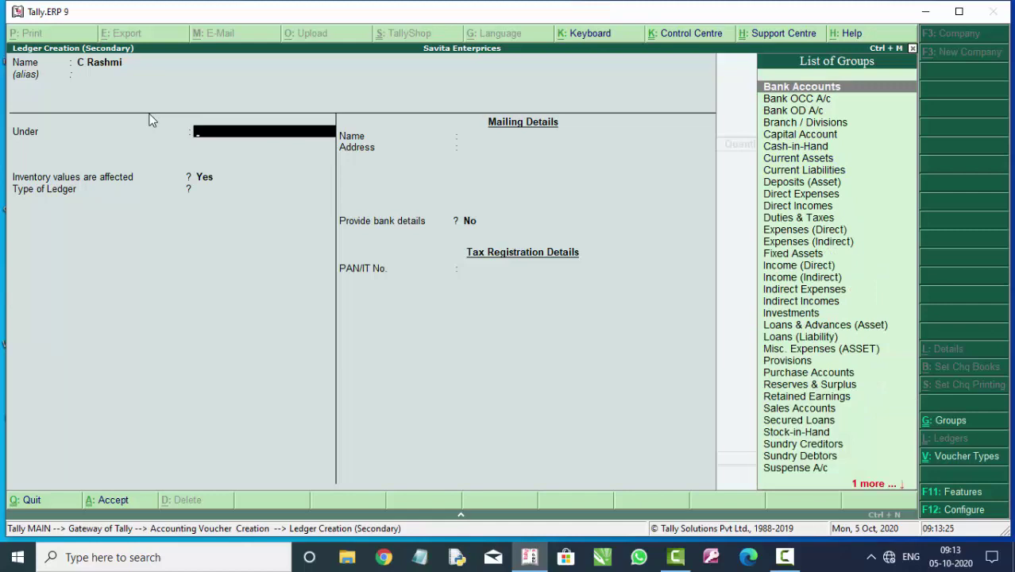
pyautogui.write('s')
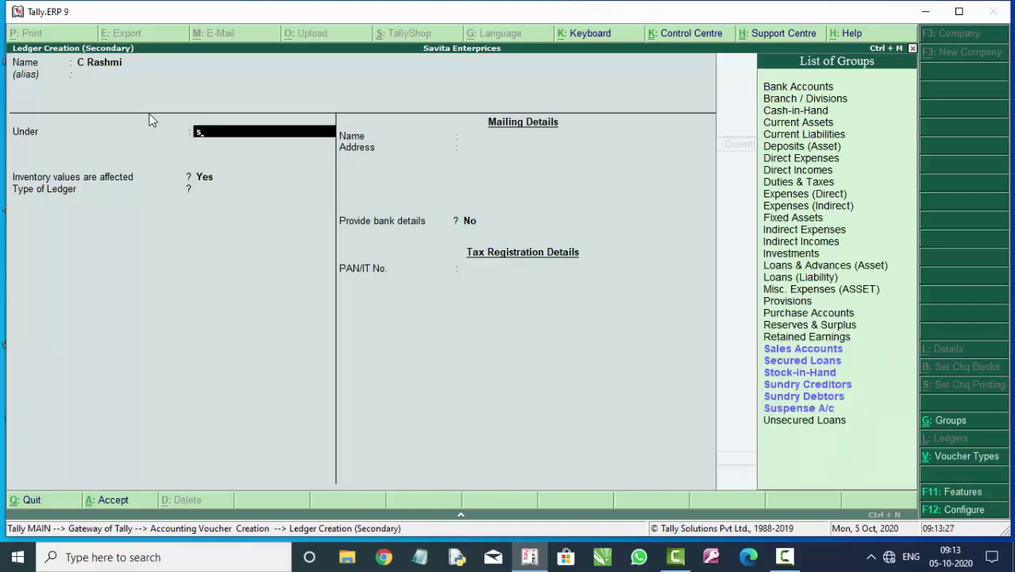
pyautogui.press('Down')
pyautogui.press('Down')
pyautogui.press('Down')
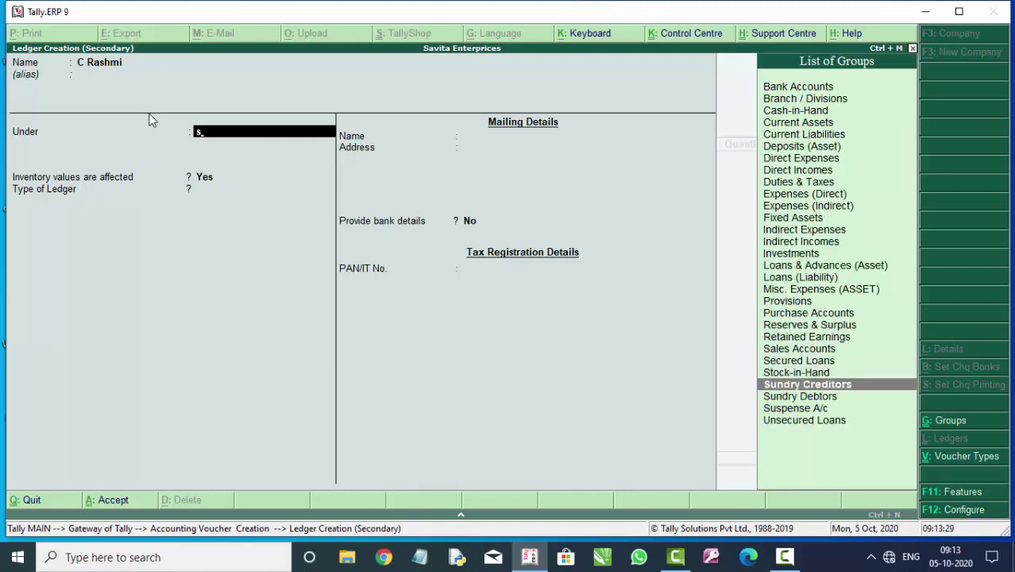
pyautogui.press('Return')
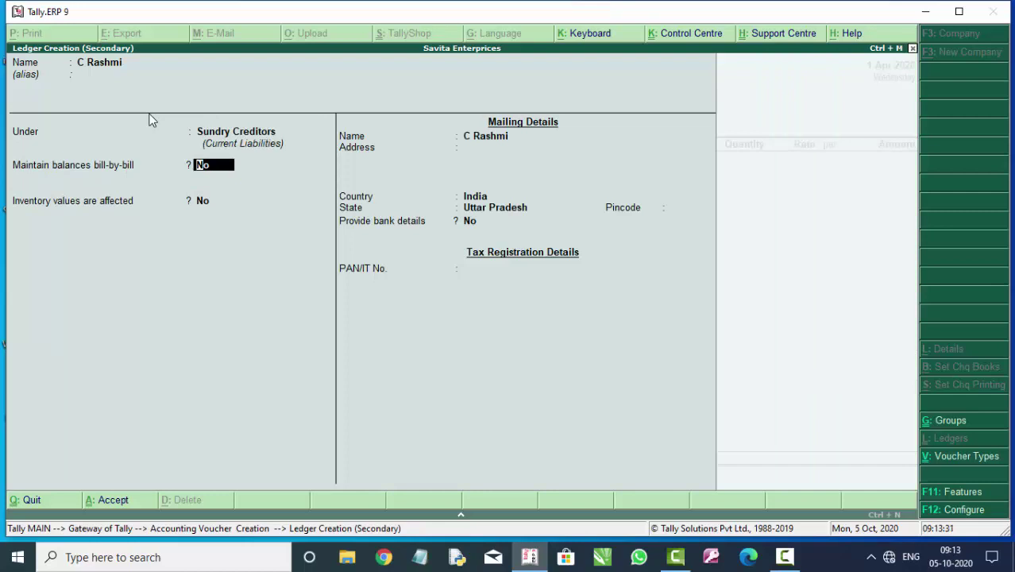
pyautogui.press('y')
pyautogui.press('Return')
pyautogui.press('Return')
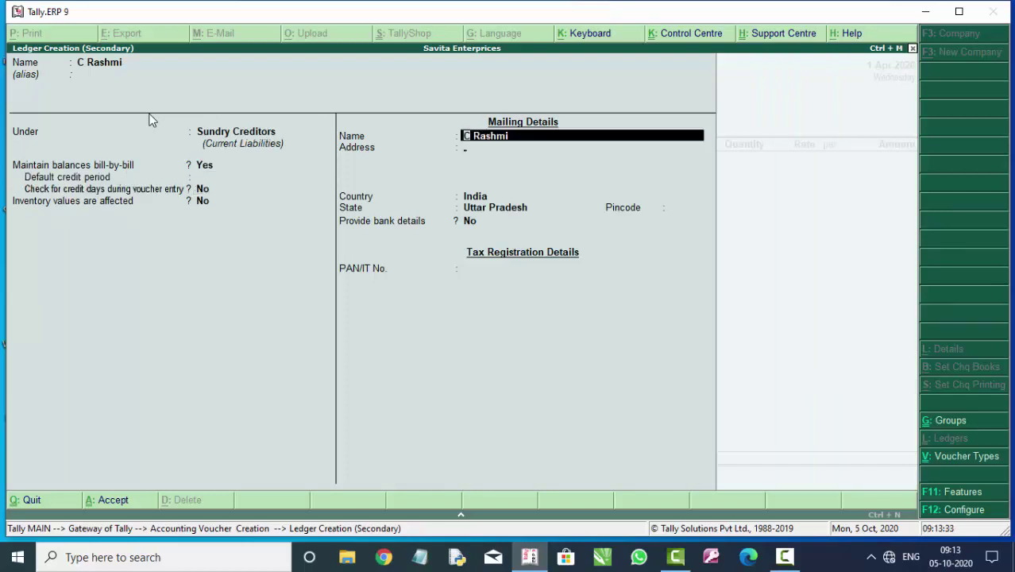
pyautogui.press('Return')
pyautogui.press('Return')
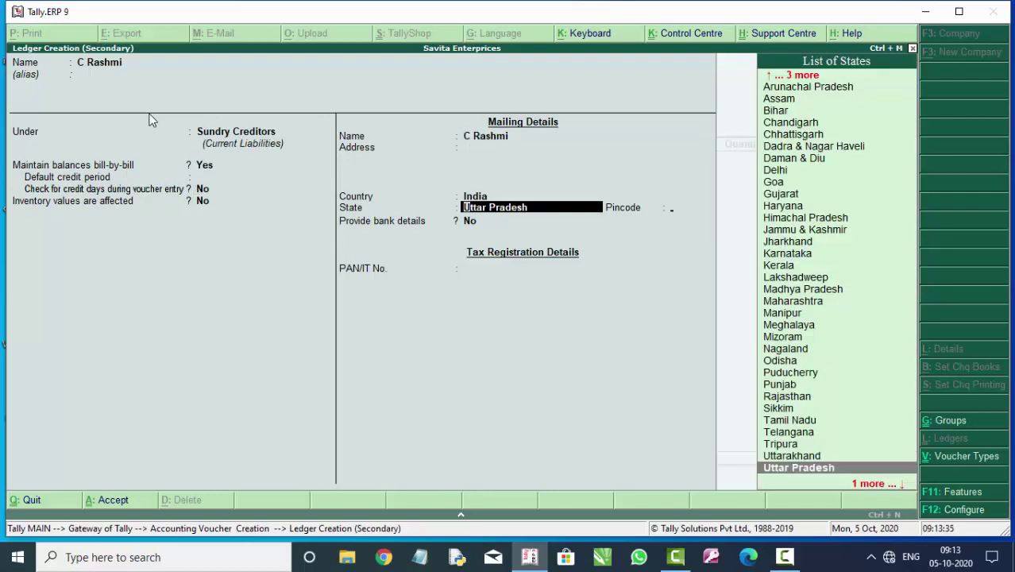
pyautogui.press('Return')
pyautogui.press('Return')
pyautogui.press('Return')
pyautogui.press('Return')
pyautogui.press('Return')
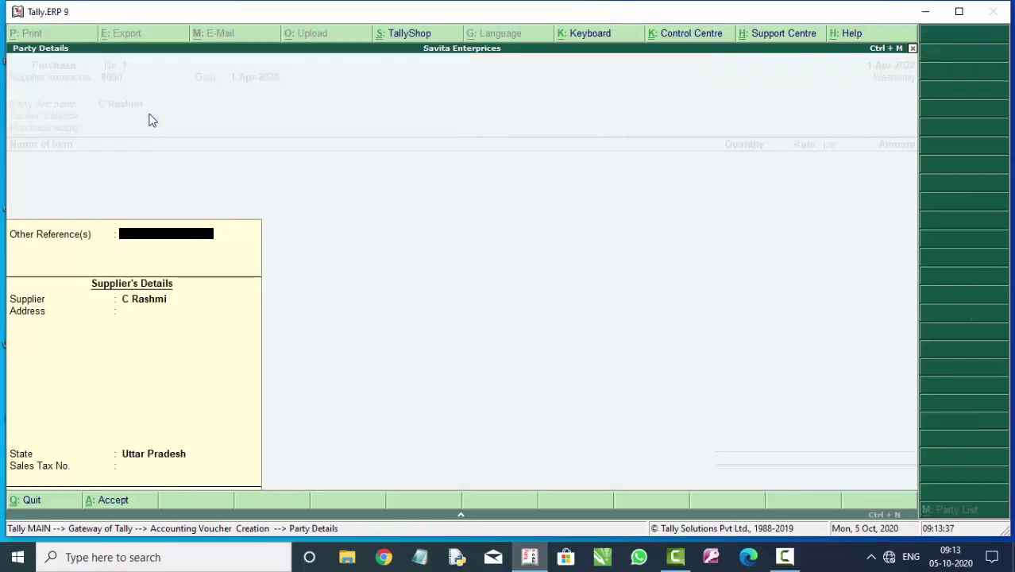
pyautogui.press('Return')
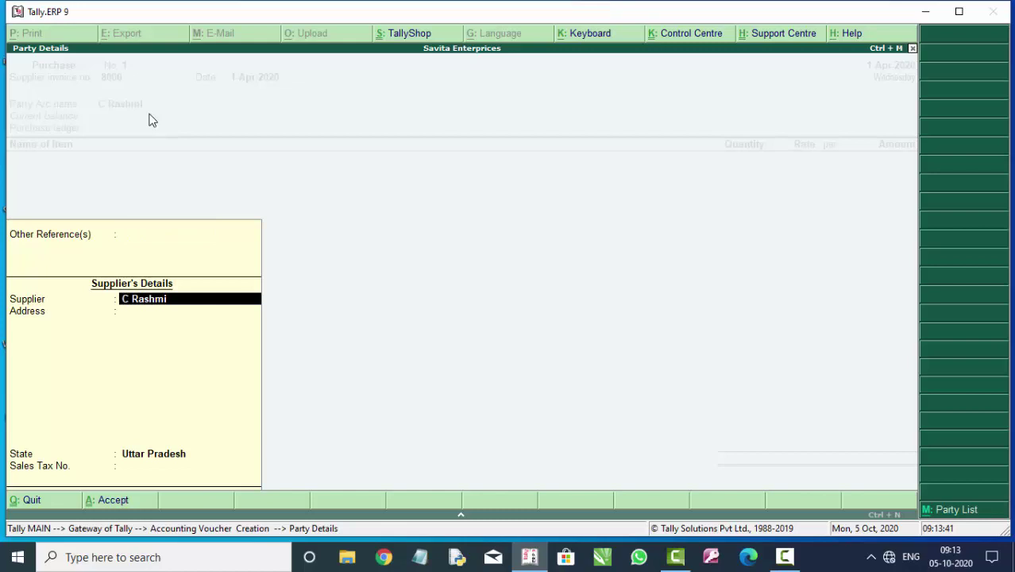
# Enter the supplier's wholesale business name in Party Details and keep state Uttar Pradesh.
pyautogui.write('R')
pyautogui.write('me')
pyautogui.write('sh')
pyautogui.press('BackSpace')
pyautogui.press('BackSpace')
pyautogui.press('BackSpace')
pyautogui.press('BackSpace')
pyautogui.write('a')
pyautogui.write('mes')
pyautogui.write('h Wh')
pyautogui.write('ole')
pyautogui.write(' Se')
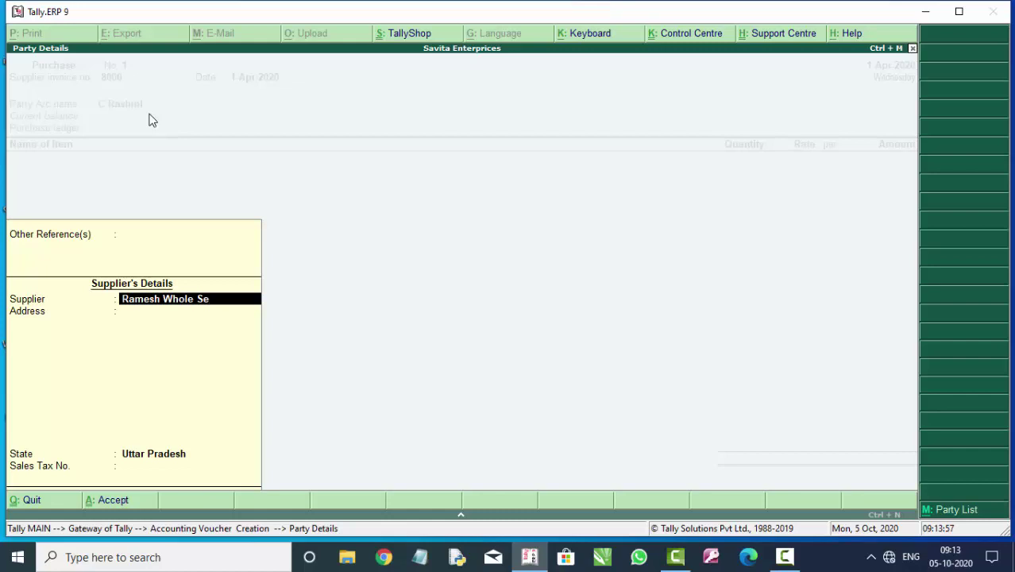
pyautogui.press('BackSpace')
pyautogui.write('all')
pyautogui.write('er')
pyautogui.press('Return')
pyautogui.press('BackSpace')
pyautogui.press('BackSpace')
pyautogui.press('BackSpace')
pyautogui.press('BackSpace')
pyautogui.write('e')
pyautogui.write('r')
pyautogui.press('Return')
pyautogui.press('Return')
pyautogui.press('Return')
pyautogui.press('Return')
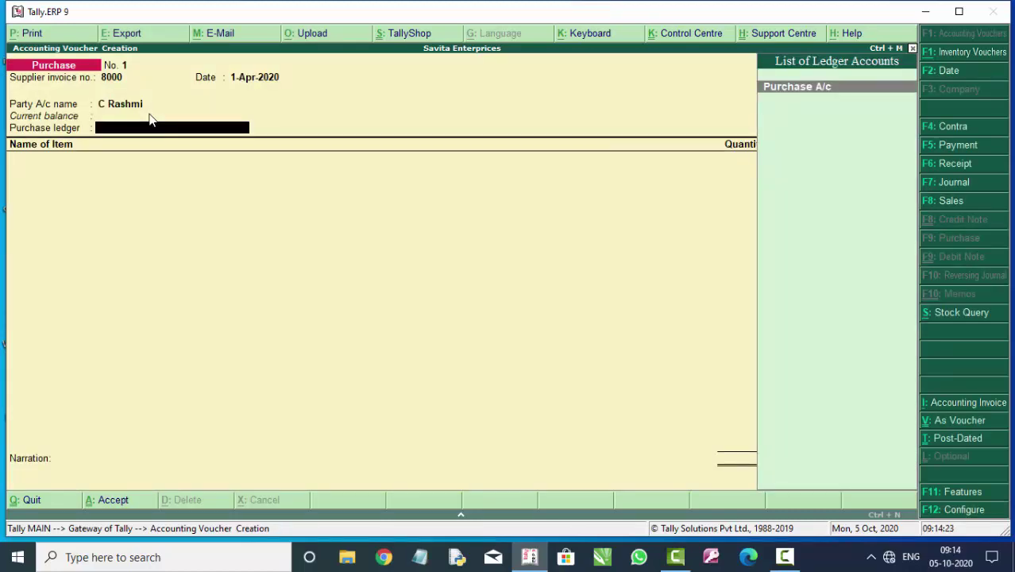
# Under Purchase A/c, enter 800 itm of Mouse at 60.00, totalling 48,000.00.
pyautogui.press('Return')
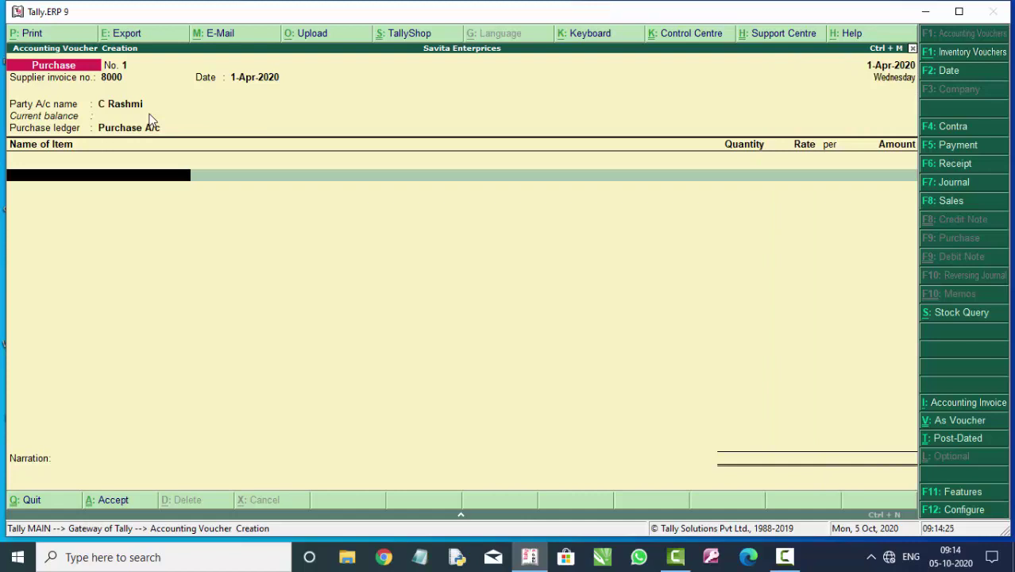
pyautogui.write('M')
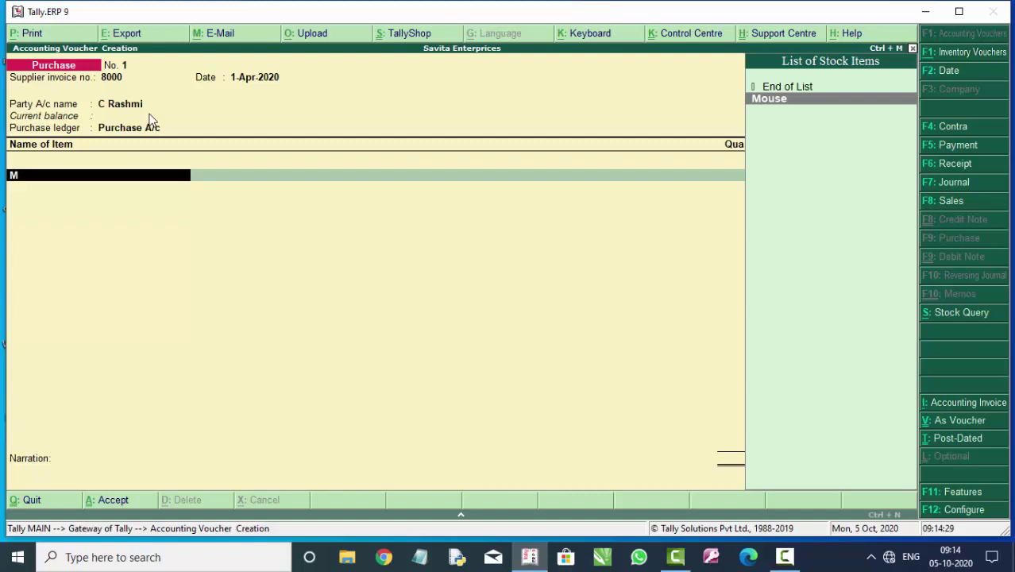
pyautogui.press('Return')
pyautogui.press('Return')
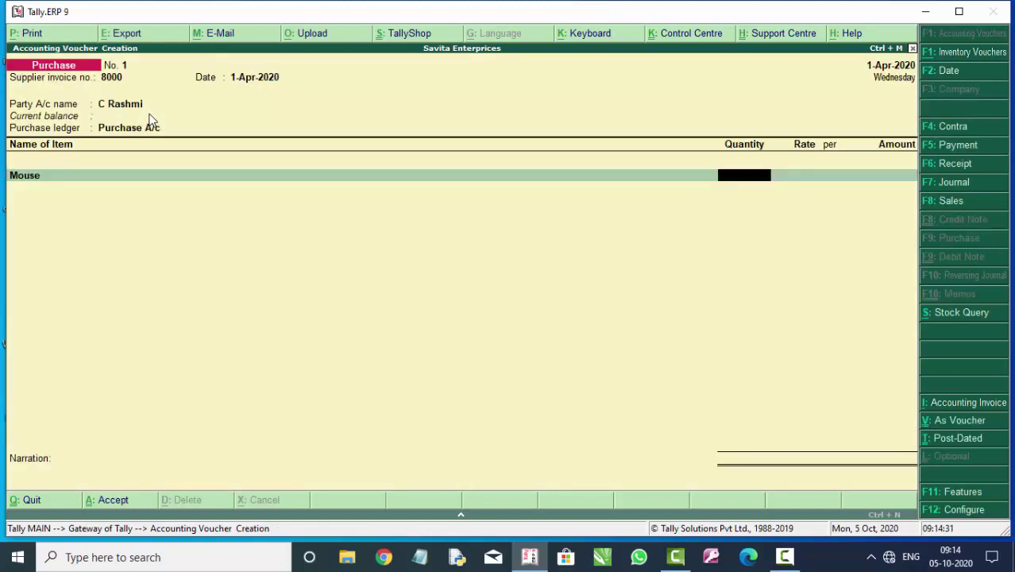
pyautogui.write('8')
pyautogui.write('00')
pyautogui.press('Return')
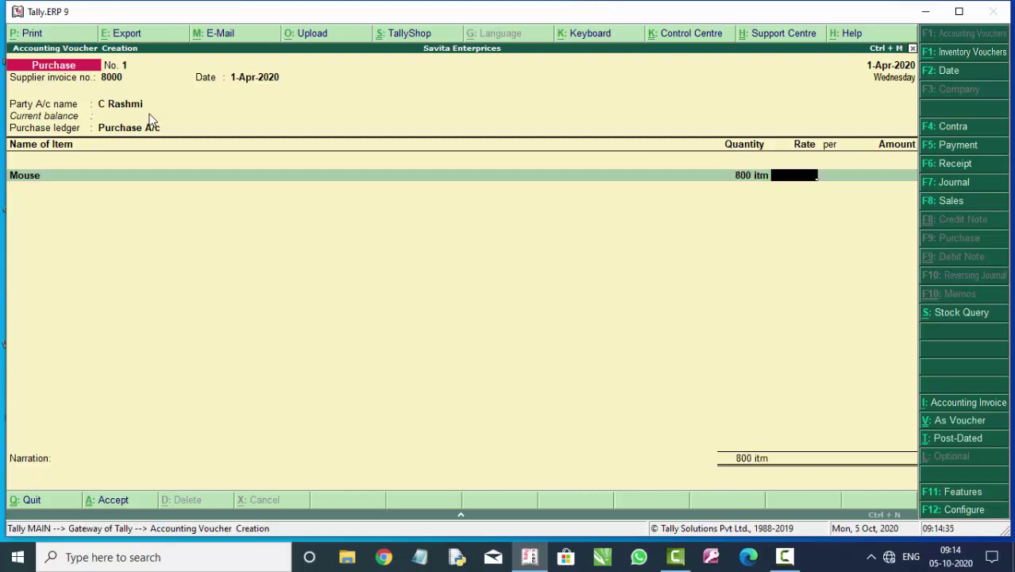
pyautogui.write('6')
pyautogui.write('0')
pyautogui.press('Return')
pyautogui.press('Return')
pyautogui.press('Return')
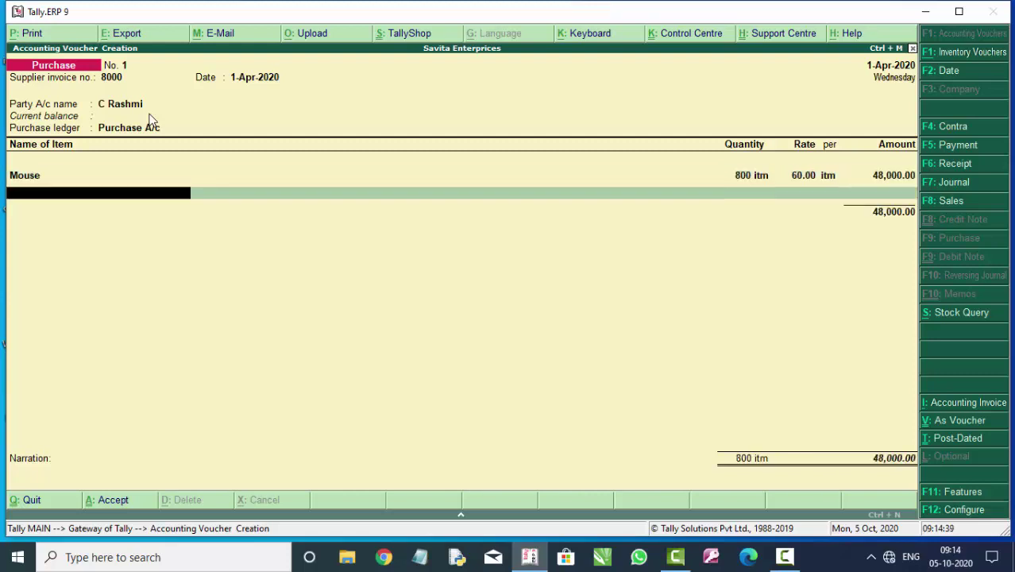
pyautogui.press('Return')
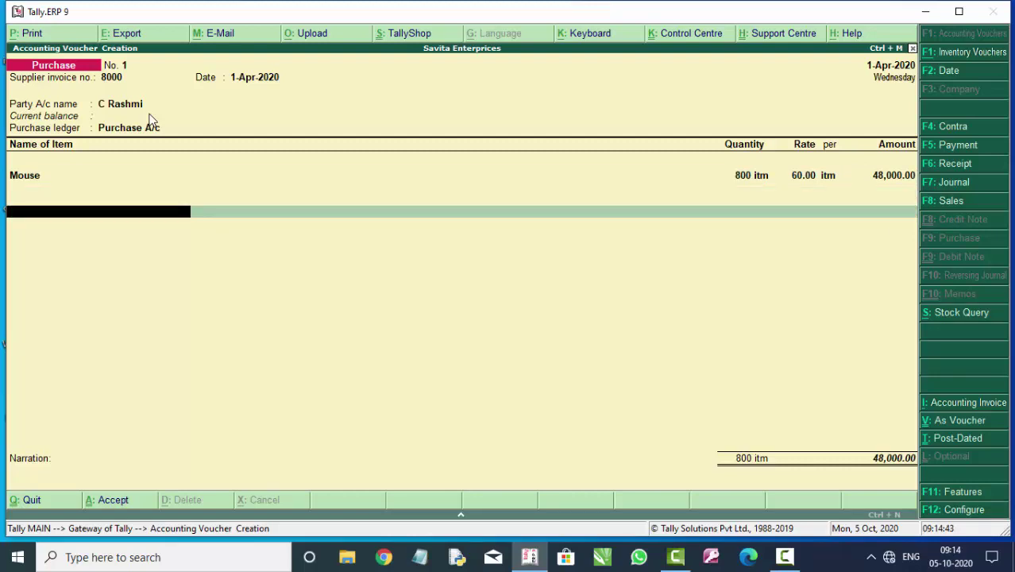
pyautogui.write('c')
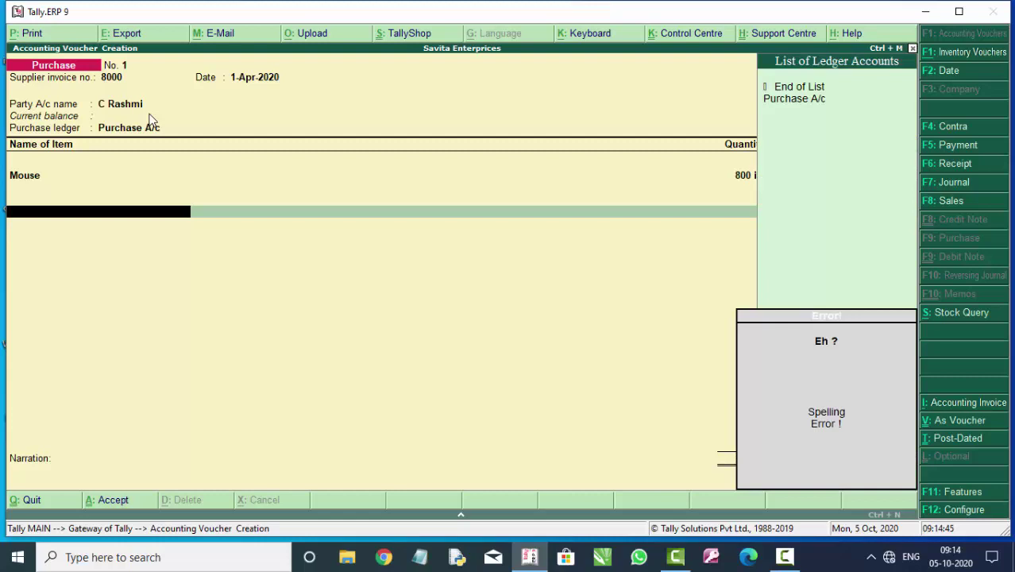
pyautogui.press('BackSpace')
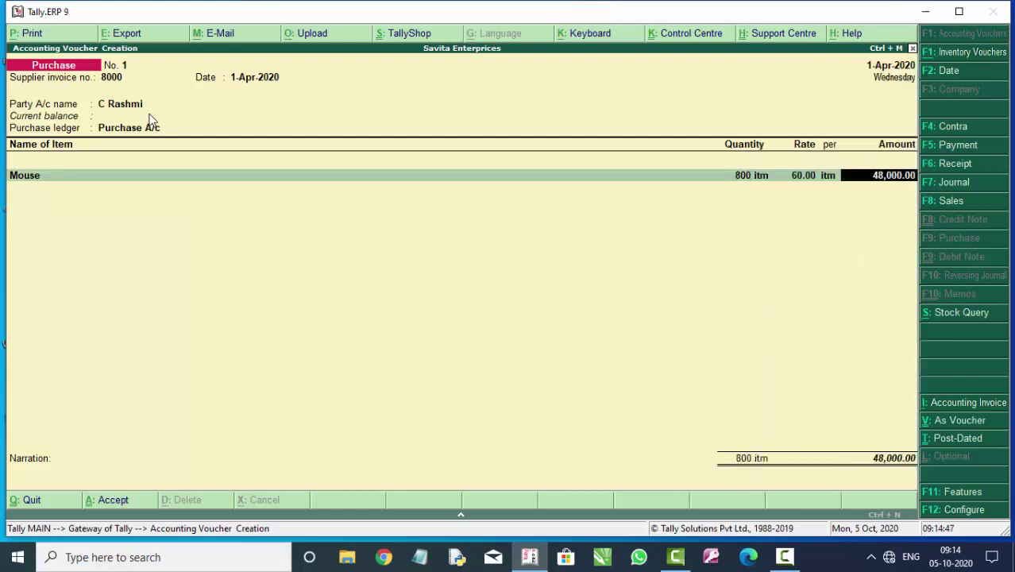
pyautogui.press('Return')
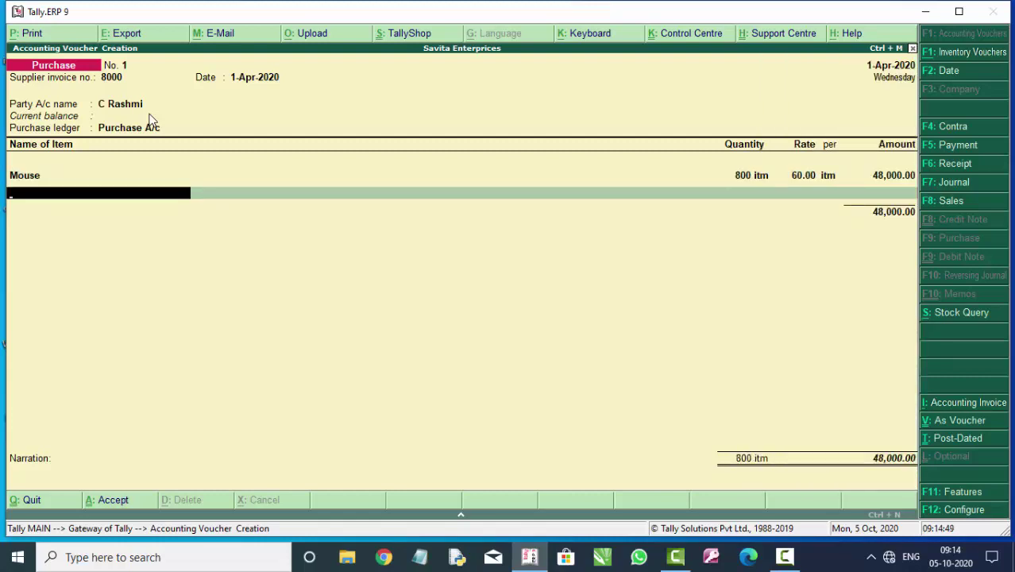
pyautogui.hotkey('alt', 'c')
# Create a Keyboard stock item under Primary with unit itm.
pyautogui.write('Key')
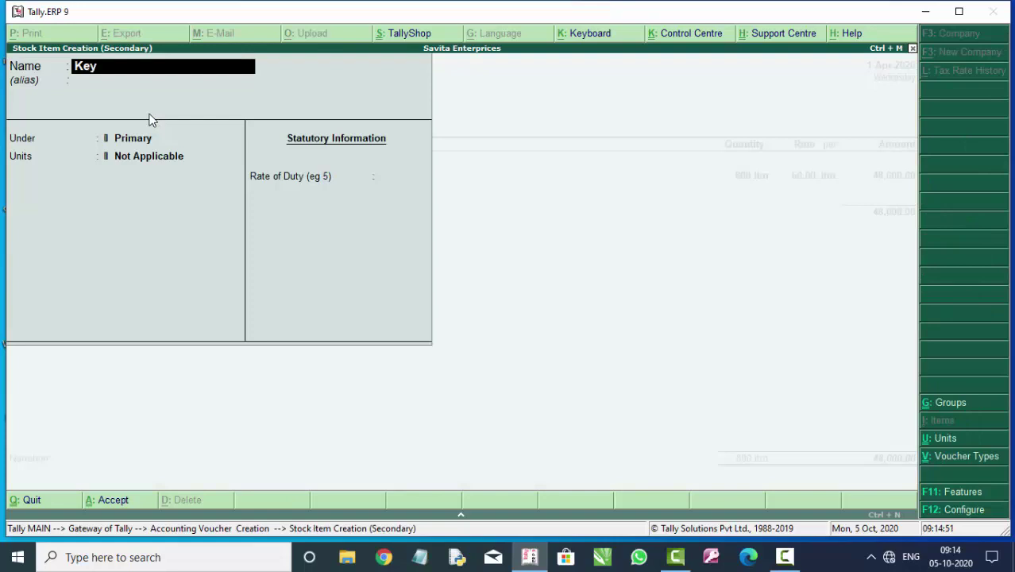
pyautogui.write('bo')
pyautogui.write('a')
pyautogui.write('rd')
pyautogui.press('Return')
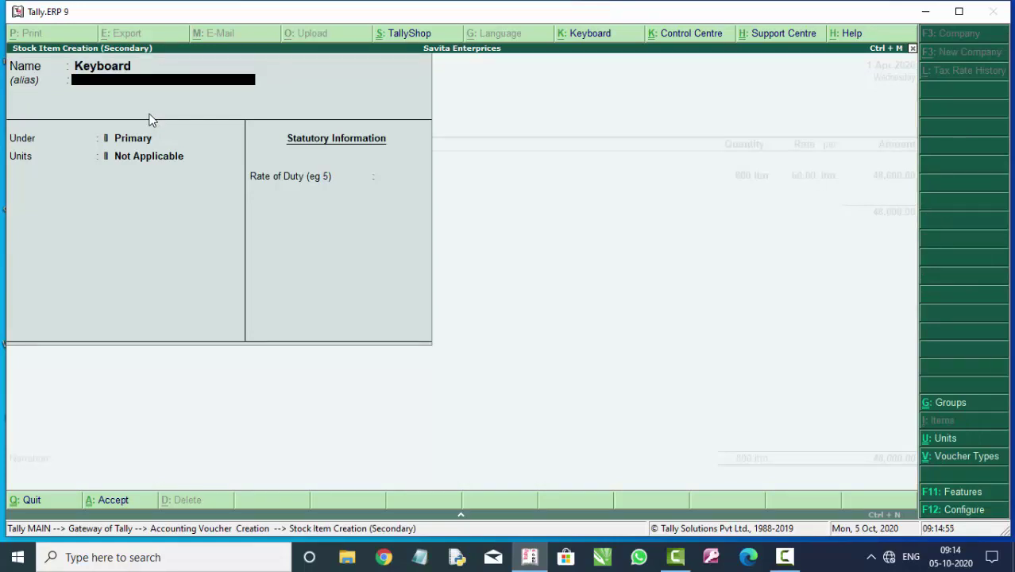
pyautogui.press('Return')
pyautogui.press('Return')
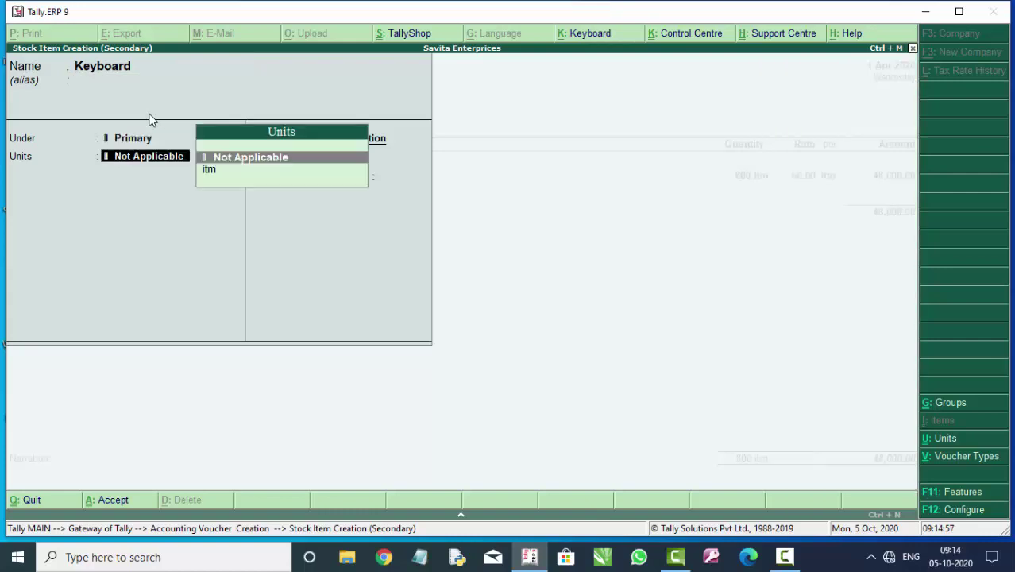
pyautogui.press('Down')
pyautogui.press('Return')
pyautogui.press('Return')
pyautogui.press('Return')
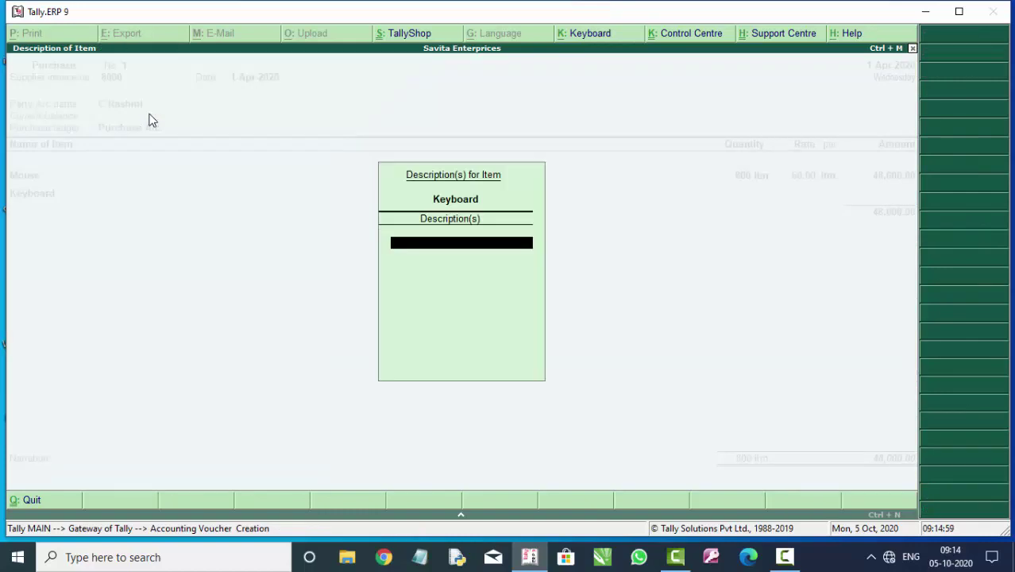
pyautogui.press('Return')
# Add 600 Keyboard at 100.00 (60,000.00), bringing the voucher total to 1,08,000.00.
pyautogui.write('6')
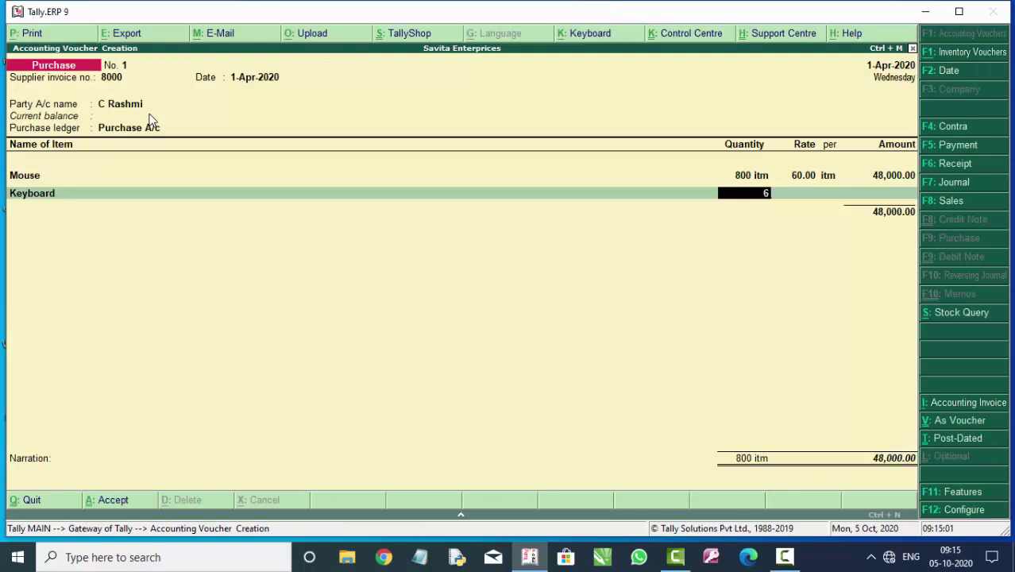
pyautogui.write('00')
pyautogui.press('Return')
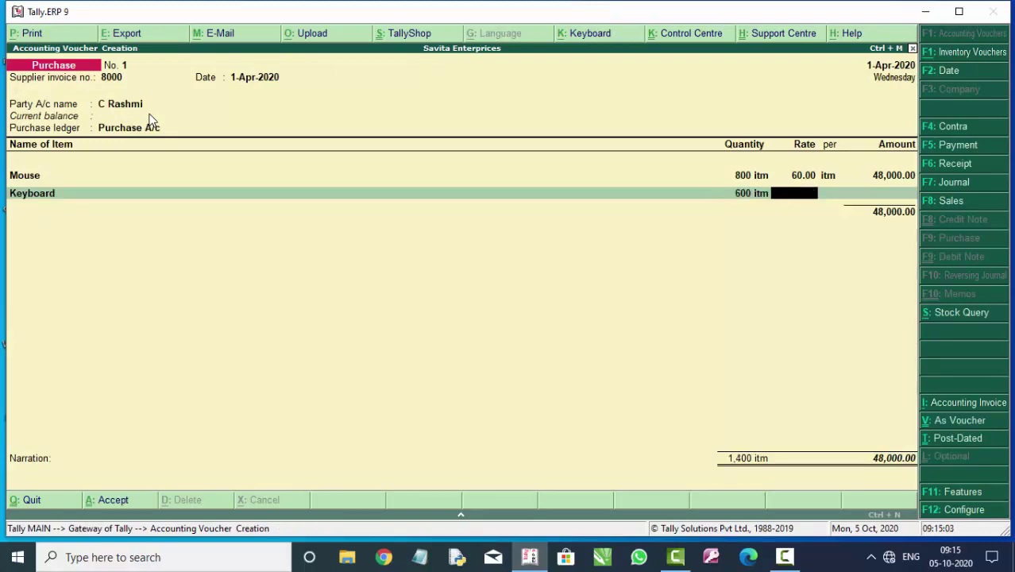
pyautogui.write('1')
pyautogui.write('00.00')
pyautogui.press('Return')
pyautogui.press('Return')
pyautogui.press('Return')
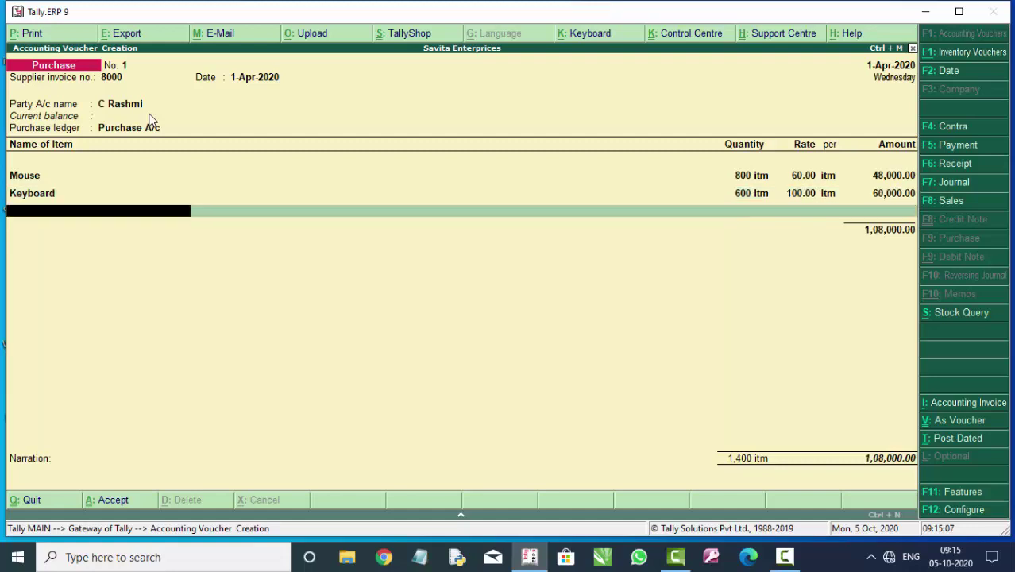
pyautogui.press('Return')
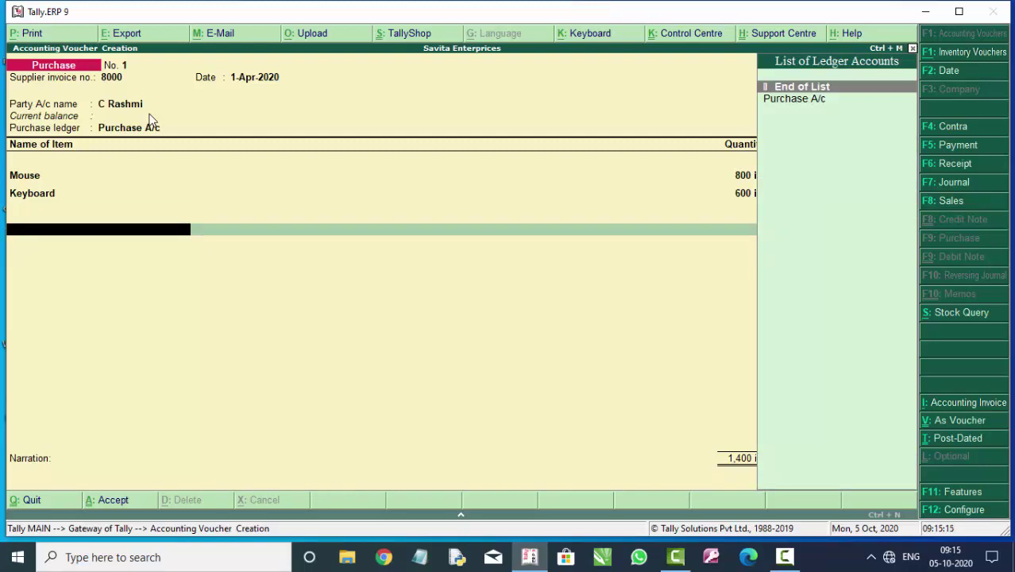
pyautogui.write('C')
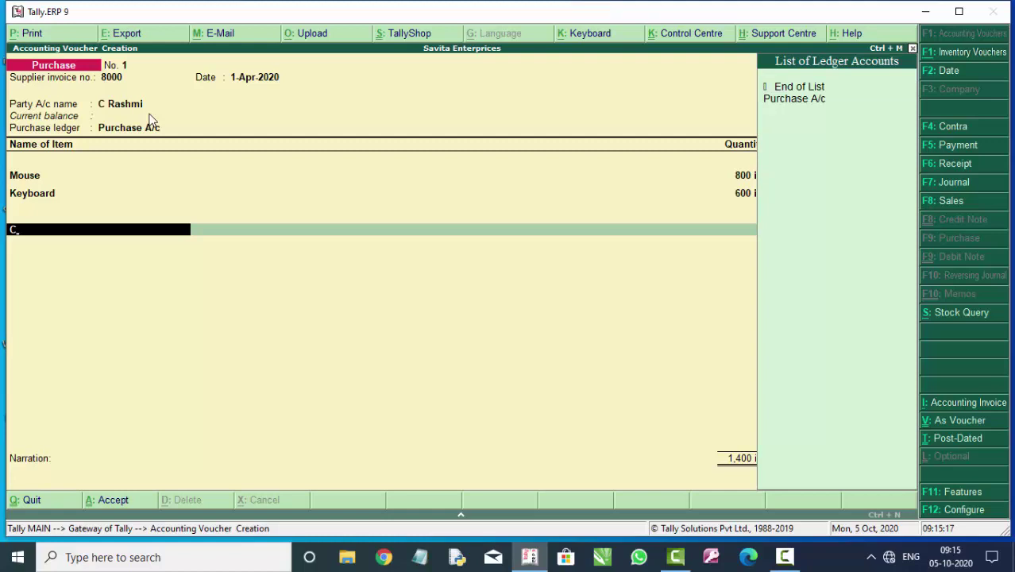
pyautogui.press('BackSpace')
pyautogui.press('BackSpace')
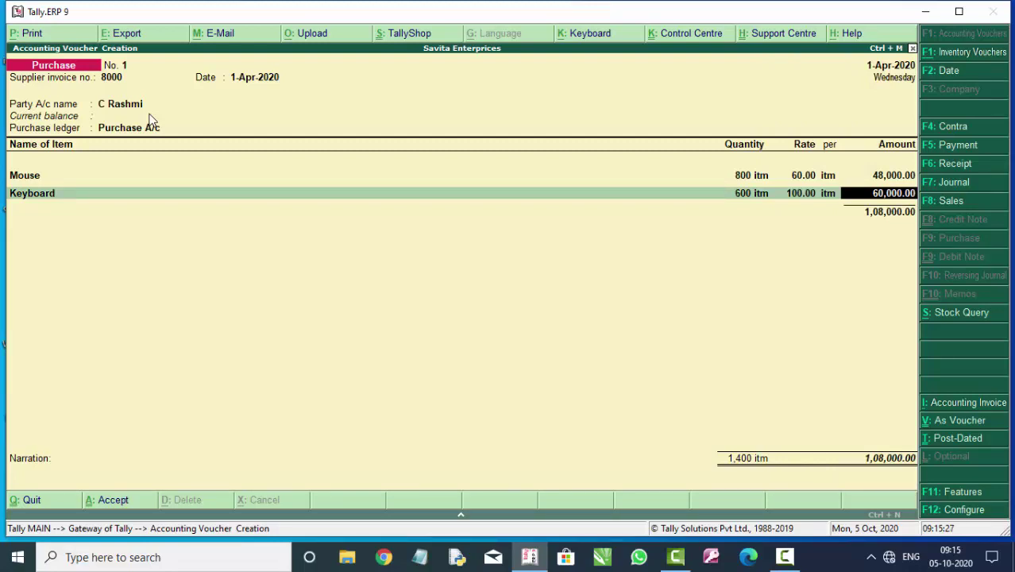
pyautogui.press('Return')
pyautogui.press('Return')
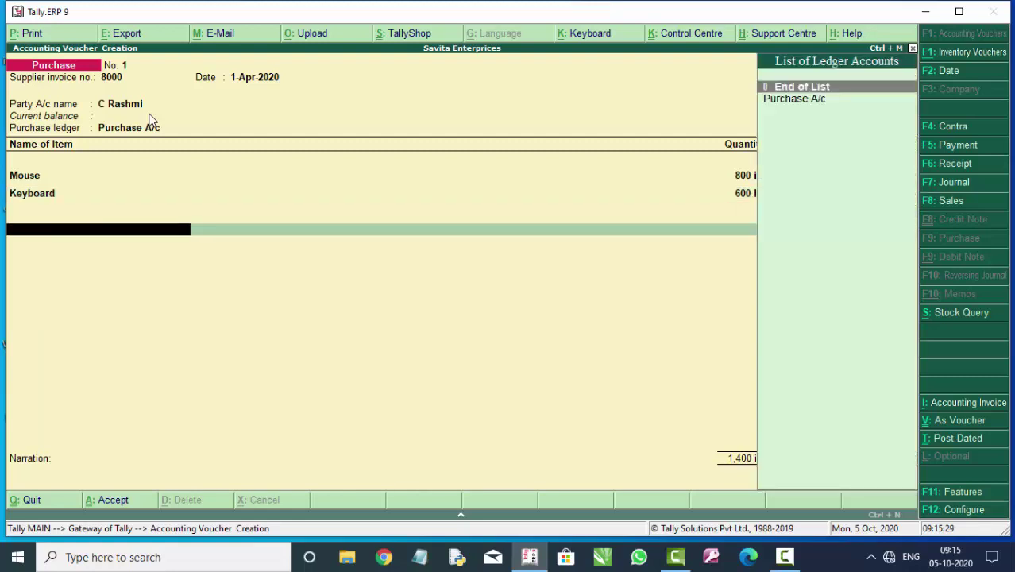
# Create a Cgst ledger placed under Duties & Taxes.
pyautogui.write('C')
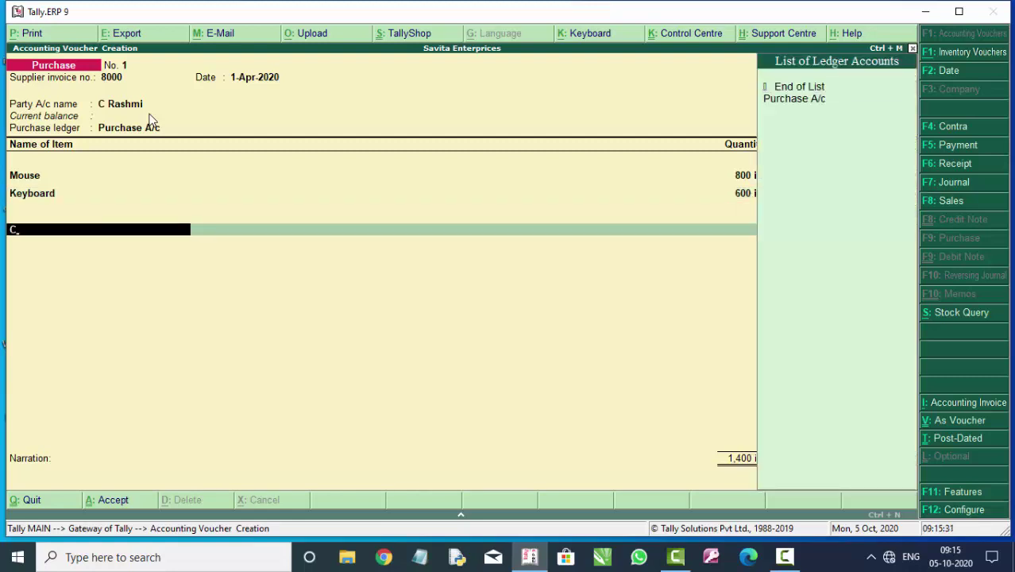
pyautogui.hotkey('alt', 'c')
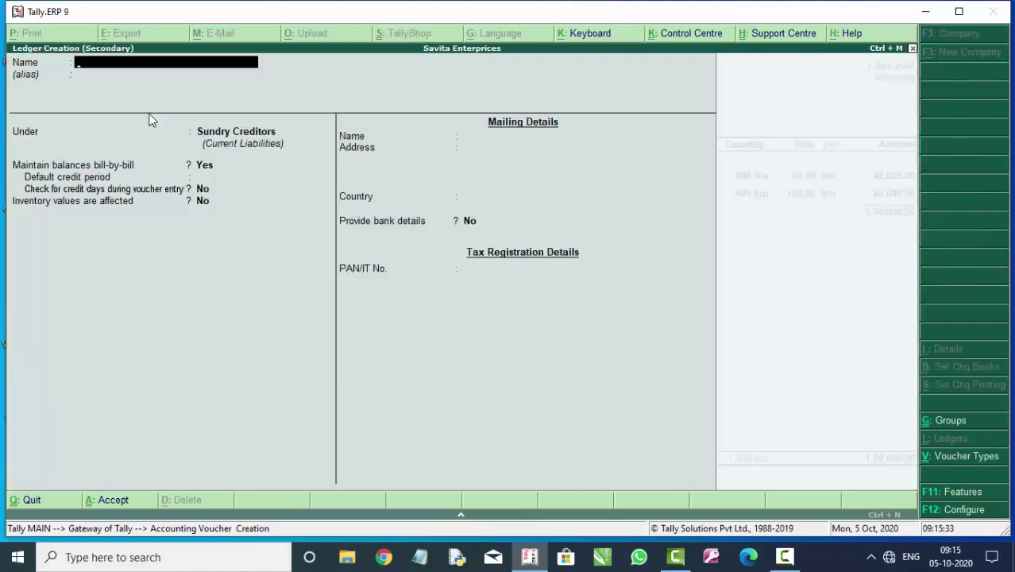
pyautogui.write('Cg')
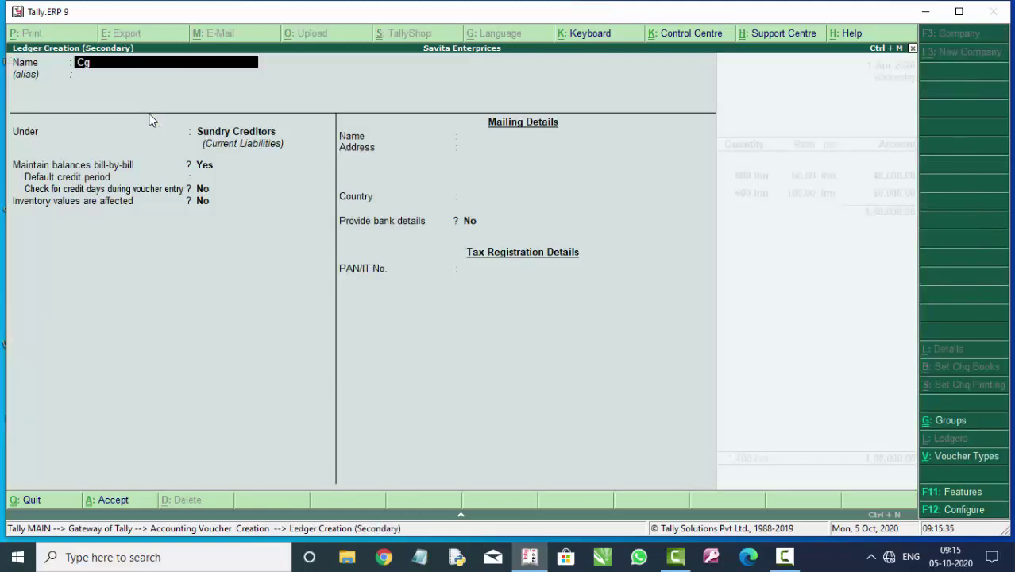
pyautogui.write('st')
pyautogui.press('Return')
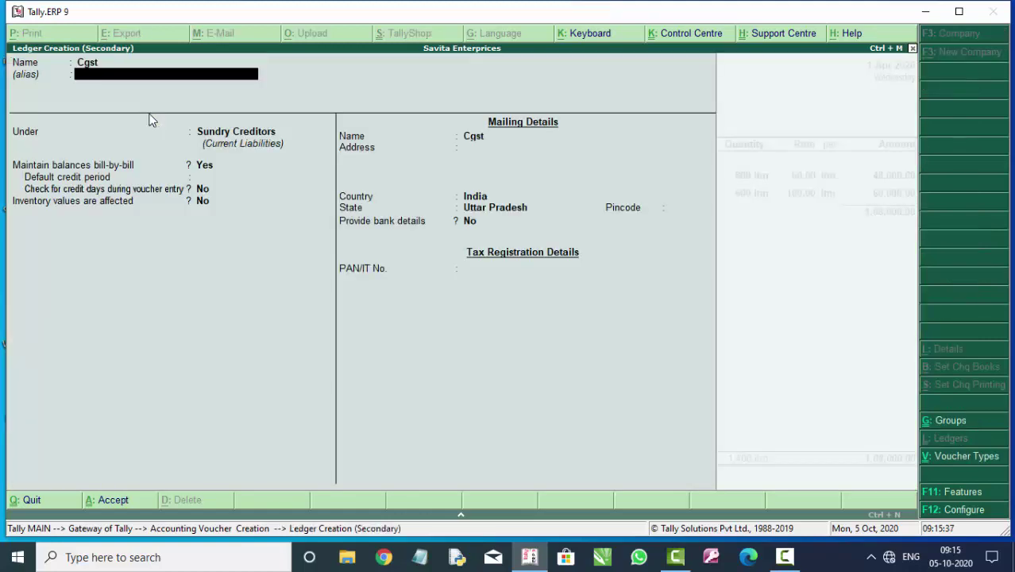
pyautogui.press('Return')
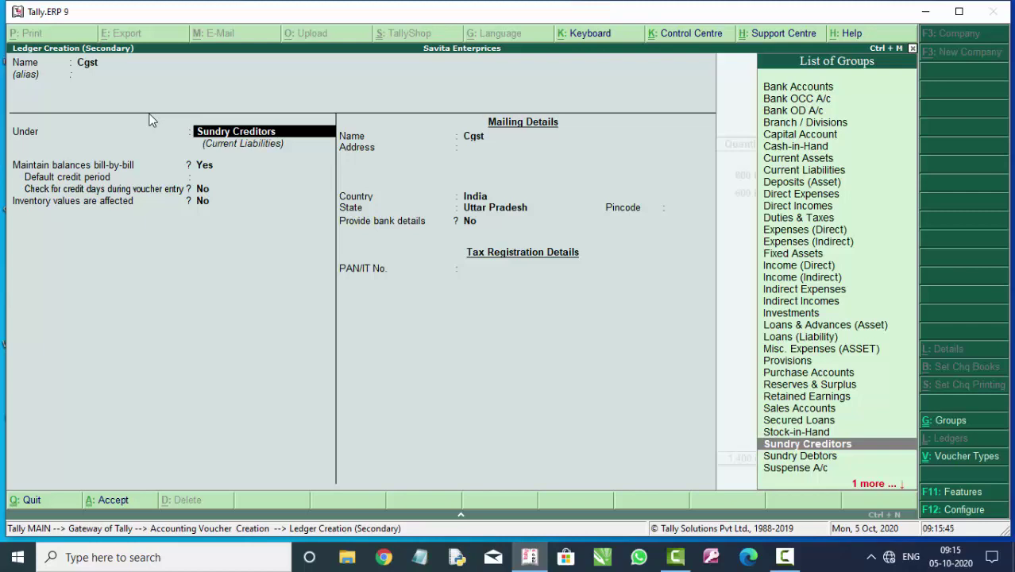
pyautogui.write('D')
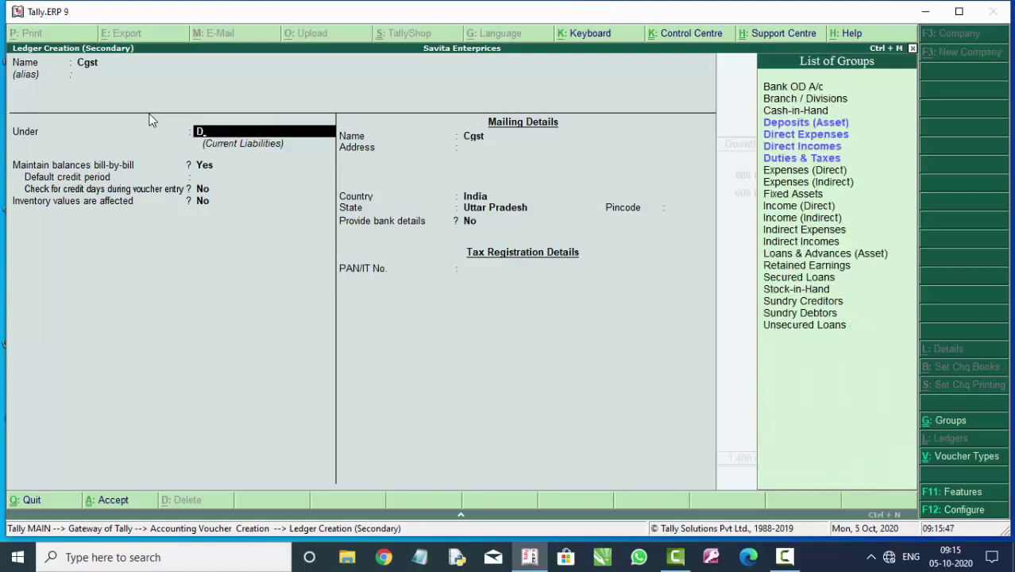
pyautogui.press('Down')
pyautogui.press('Down')
pyautogui.press('Down')
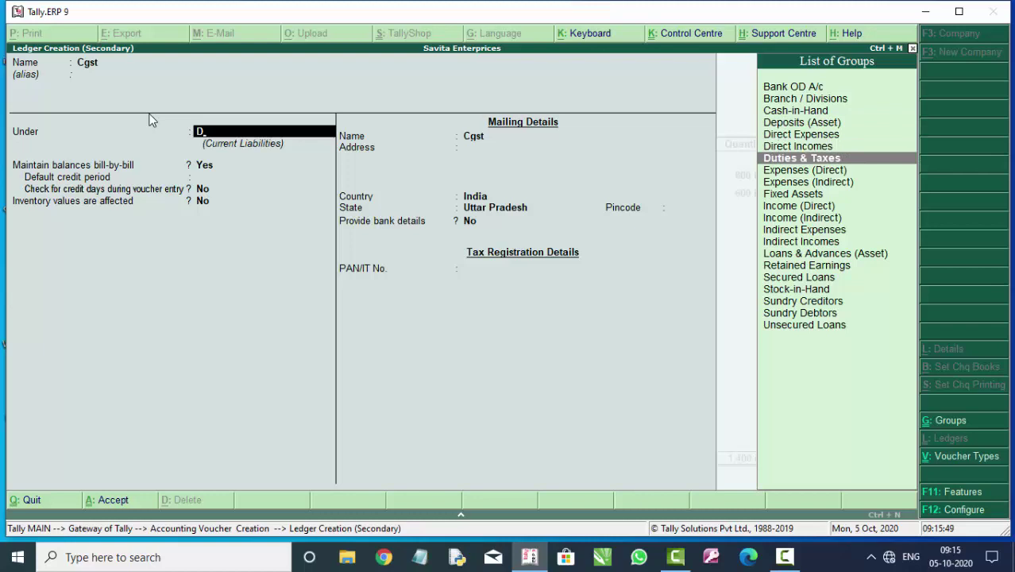
pyautogui.press('Return')
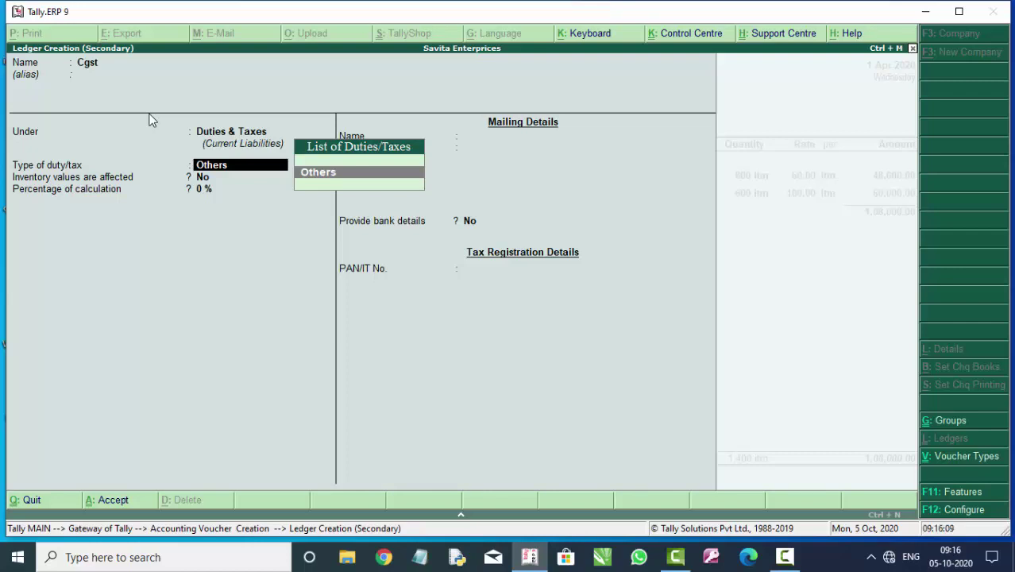
# Abandon the Cgst ledger and quit the unsaved purchase voucher to the Gateway of Tally.
pyautogui.press('Escape')
pyautogui.press('Return')
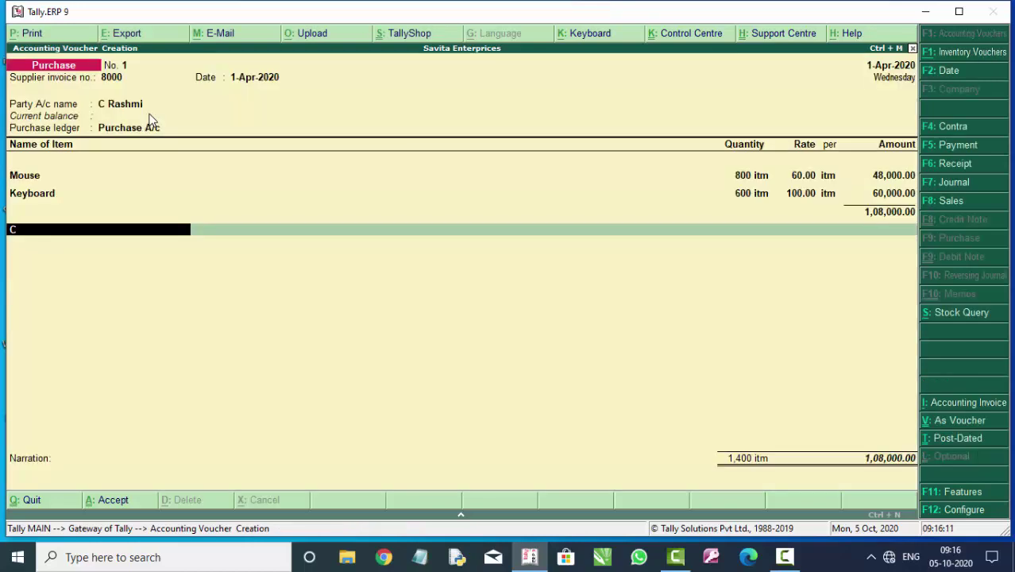
pyautogui.press('BackSpace')
pyautogui.press('Return')
pyautogui.press('Escape')
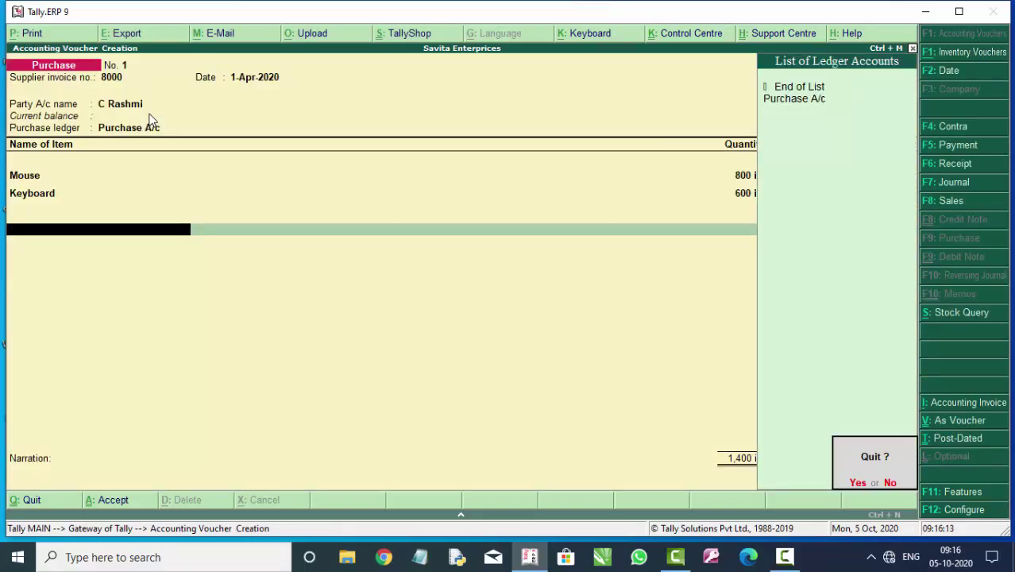
pyautogui.press('Return')
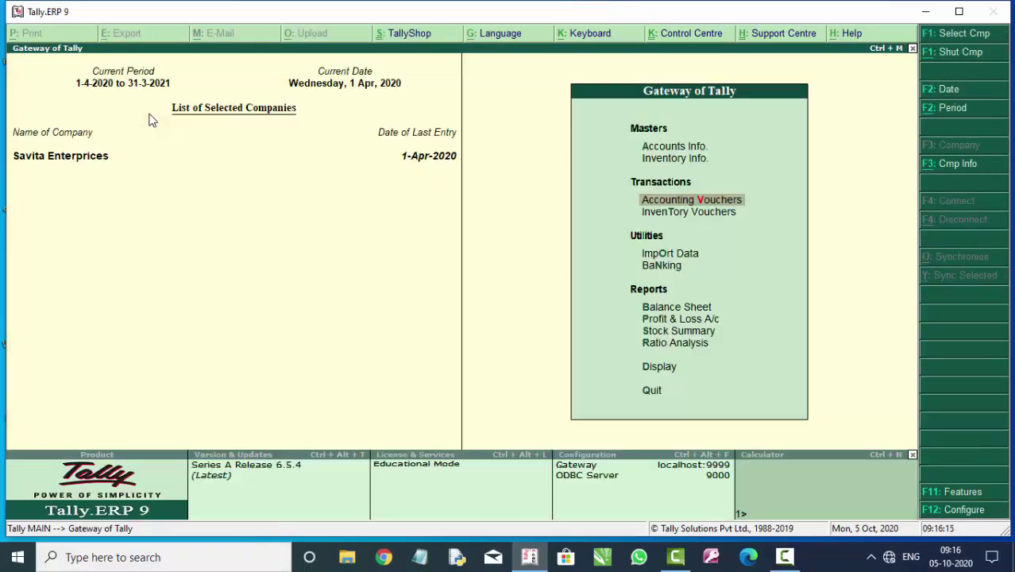
# Enable GST for the company under Statutory & Taxation features.
pyautogui.press('Up')
pyautogui.press('Up')
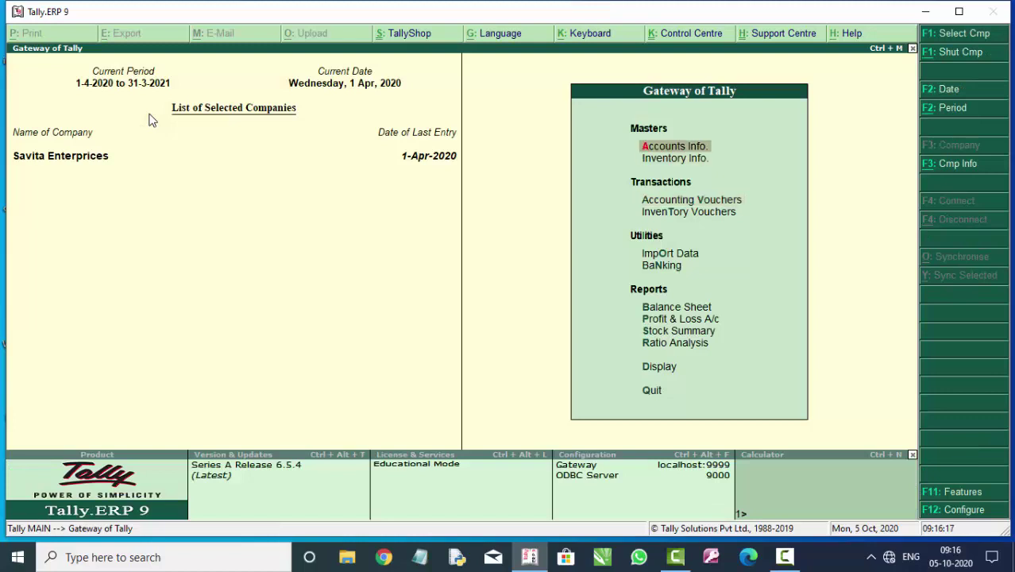
pyautogui.press('F11')
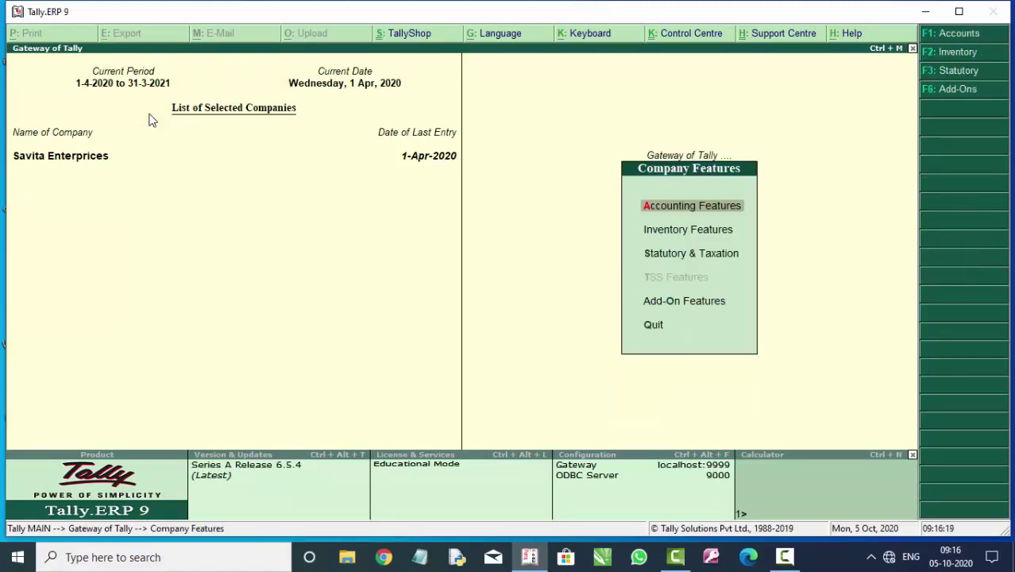
pyautogui.press('Down')
pyautogui.press('Down')
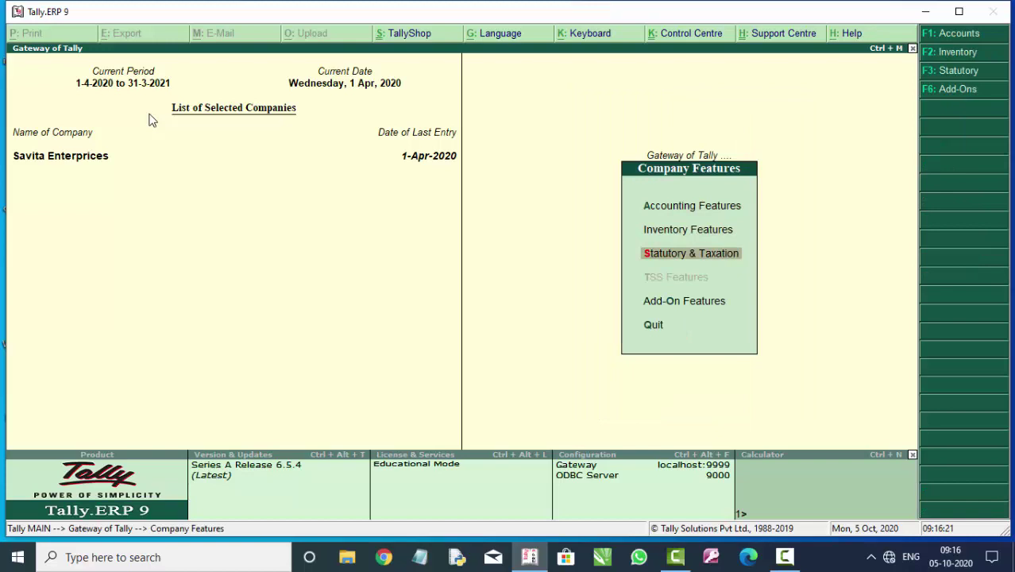
pyautogui.press('Return')
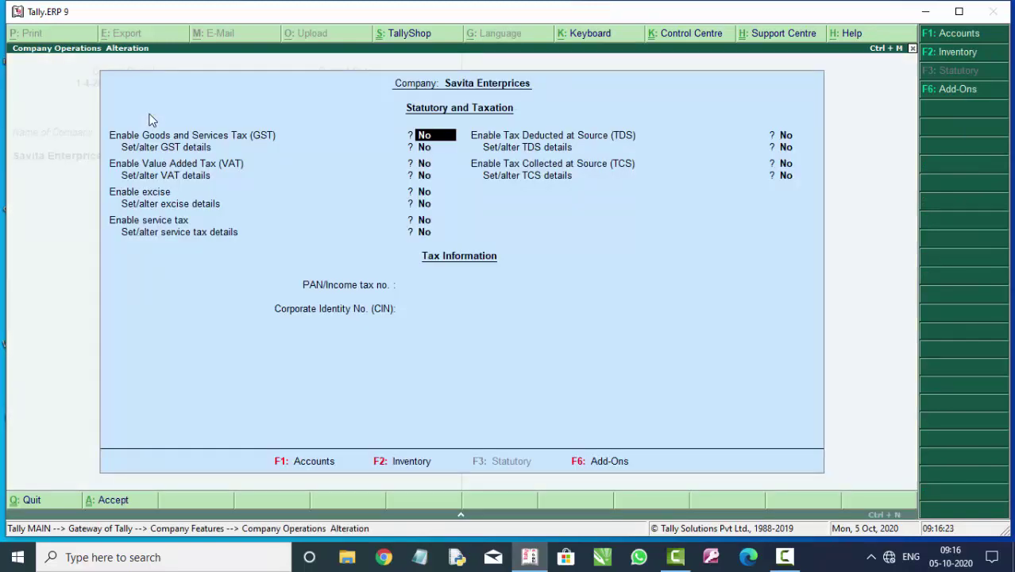
pyautogui.write('y')
pyautogui.press('Return')
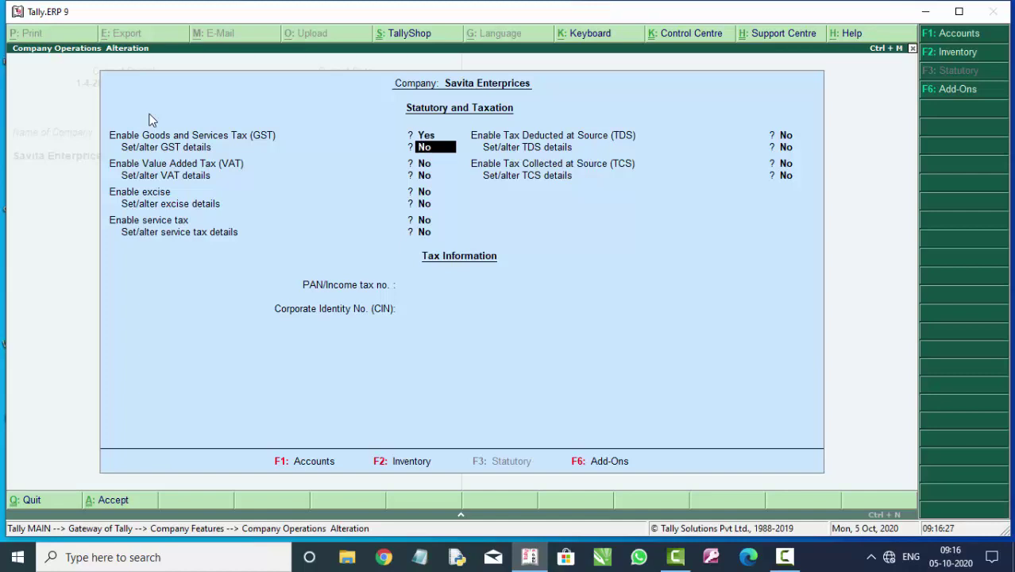
# Keep state Uttar Pradesh with Regular registration and enter the company's GSTIN.
pyautogui.write('y')
pyautogui.press('Return')
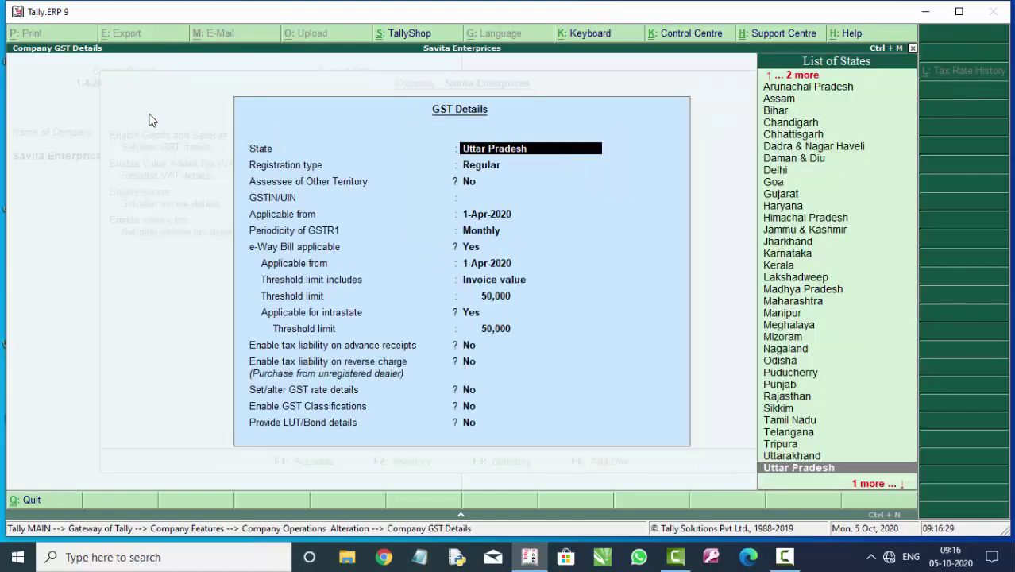
pyautogui.press('Return')
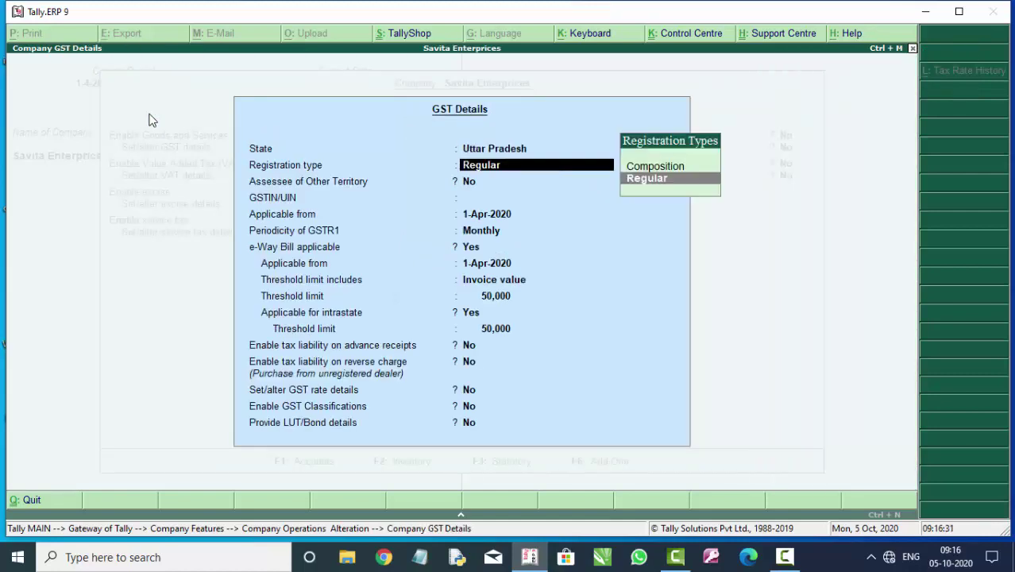
pyautogui.press('Return')
pyautogui.press('Return')
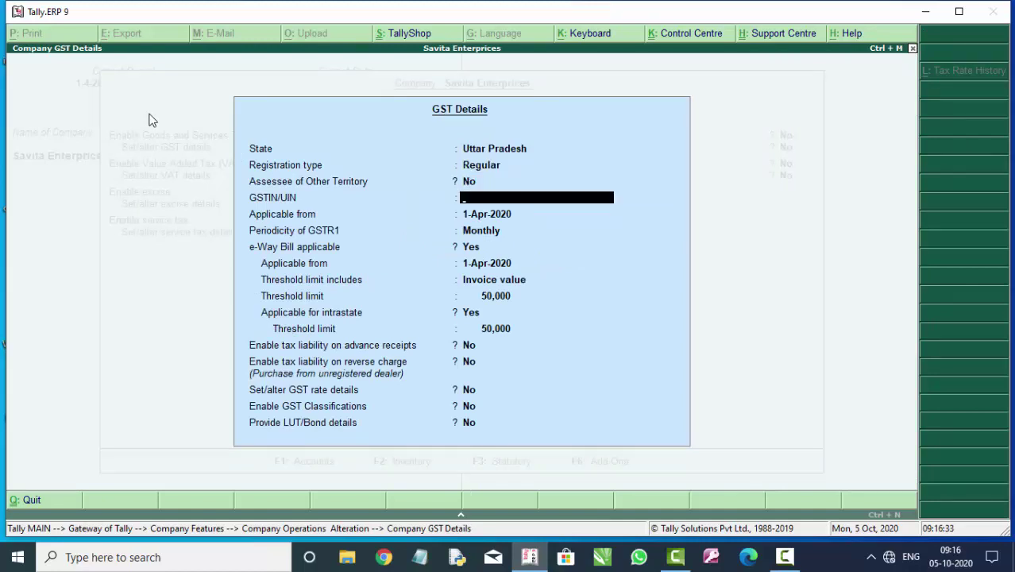
pyautogui.write('AI')
pyautogui.write('PT')
pyautogui.write('Y')
pyautogui.write('U89')
pyautogui.write('G')
pyautogui.press('Return')
pyautogui.press('Return')
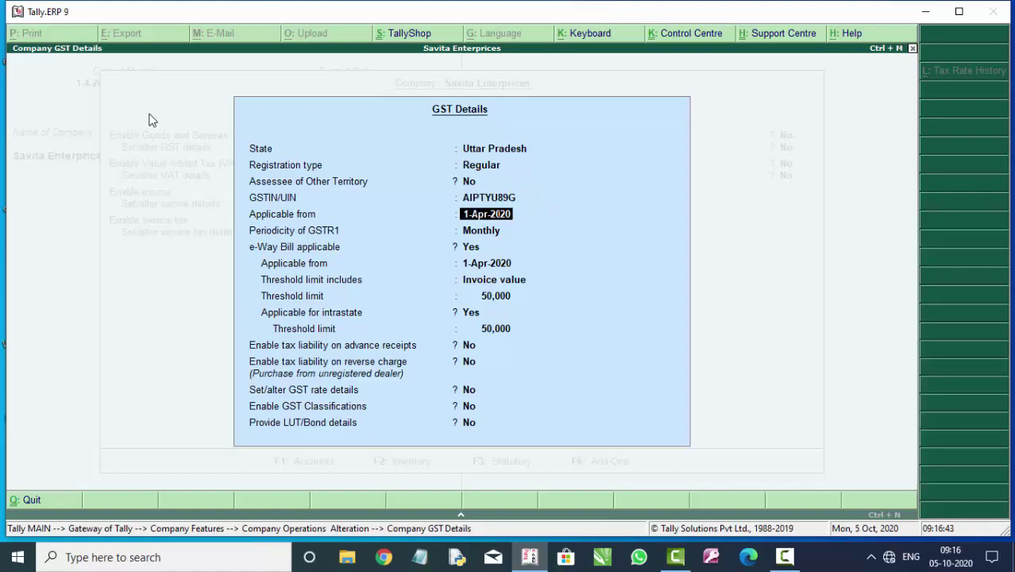
pyautogui.press('Return')
pyautogui.press('Return')
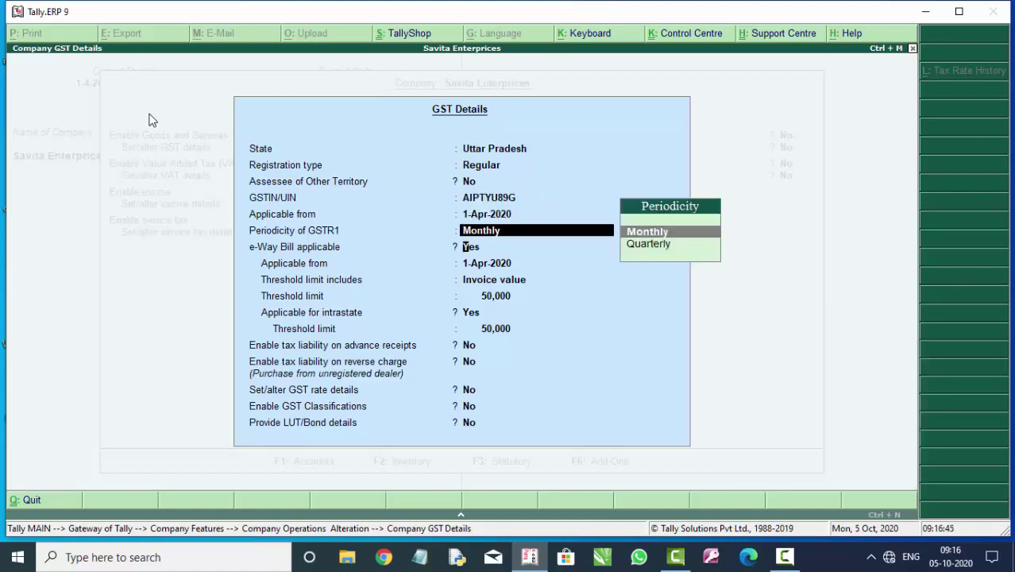
# Set e-Way Bill to not applicable and choose Yes for setting GST rate details.
pyautogui.write('n')
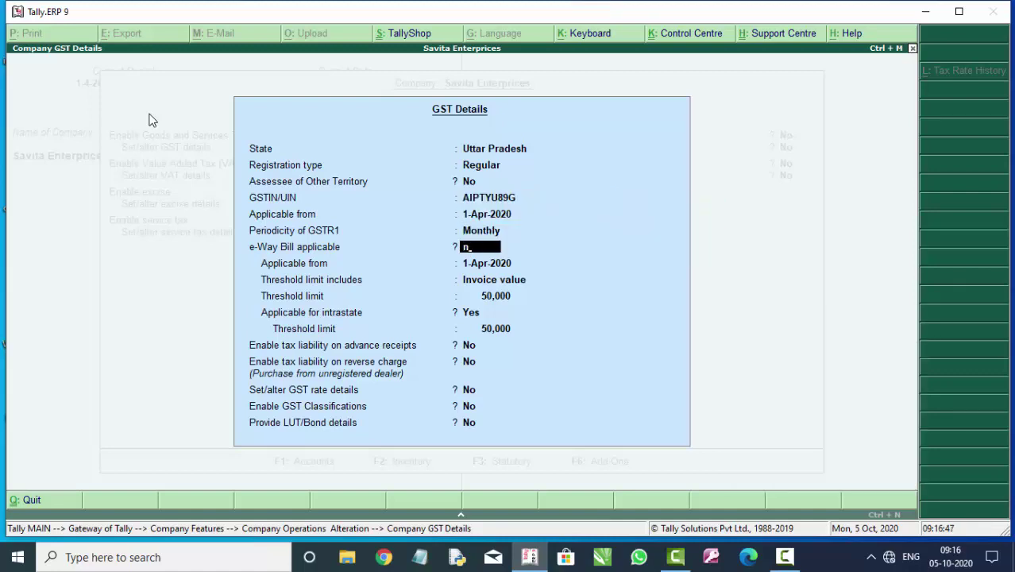
pyautogui.press('Return')
pyautogui.press('Return')
pyautogui.press('Return')
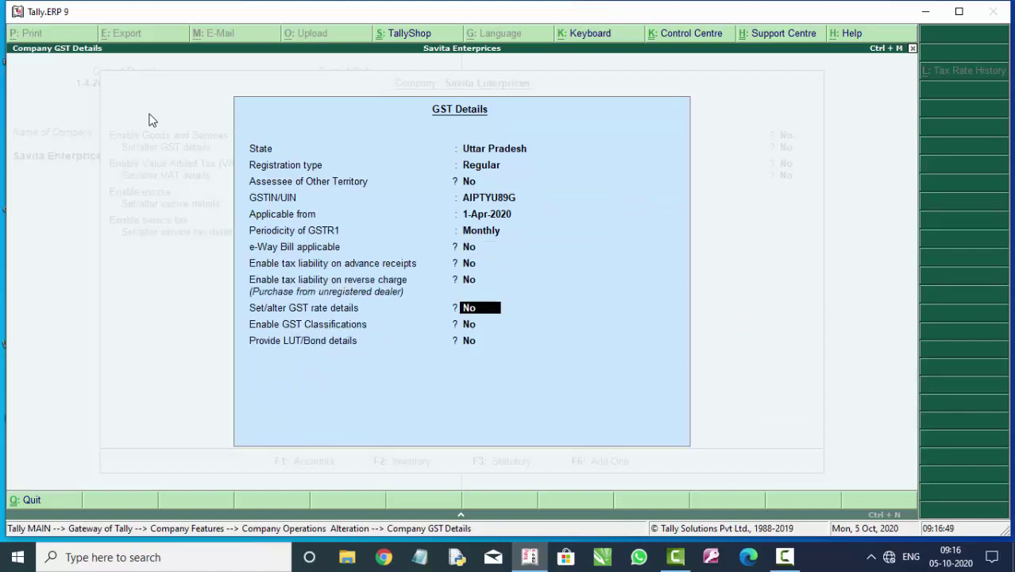
pyautogui.write('y')
# Set GST rate description Items, Taxable, 28% integrated tax with 14% central and state.
pyautogui.press('Return')
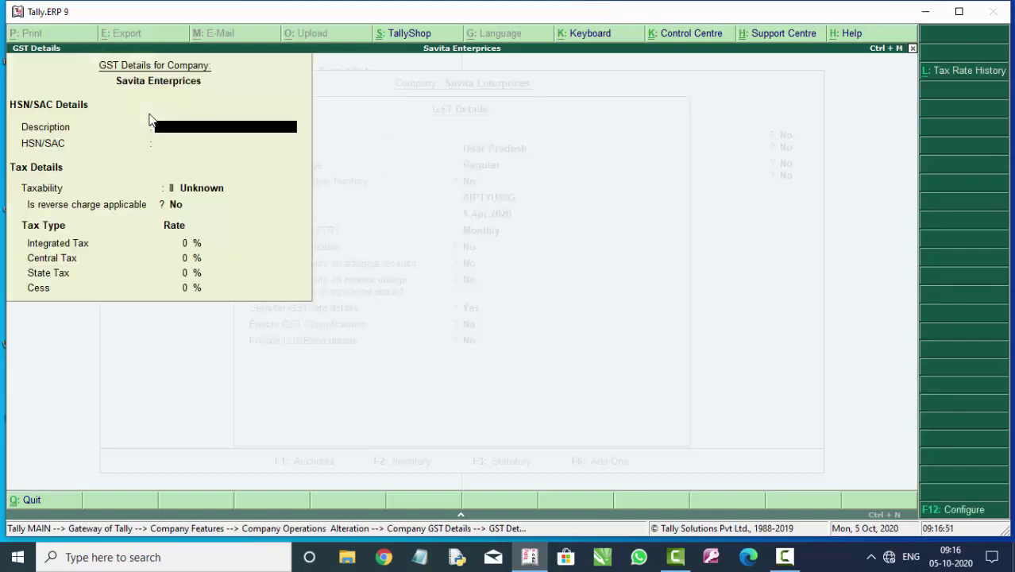
pyautogui.write('I')
pyautogui.write('tem')
pyautogui.write('s')
pyautogui.press('Return')
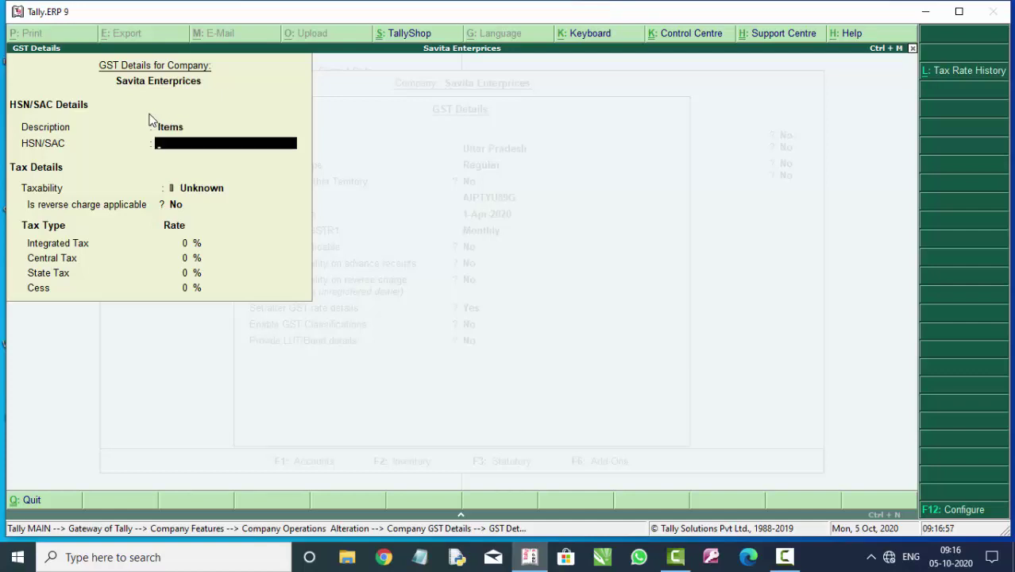
pyautogui.press('Return')
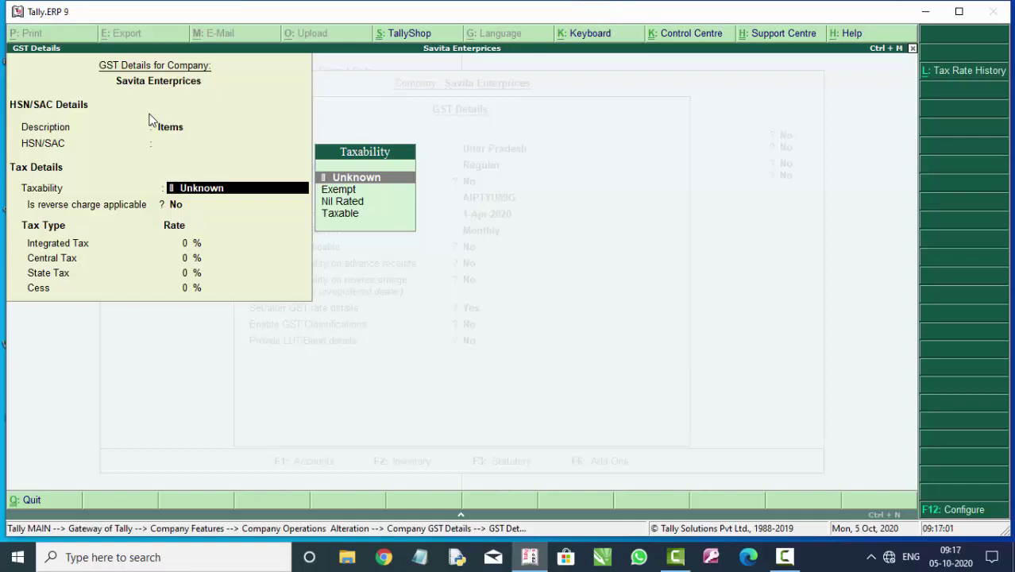
pyautogui.press('Down')
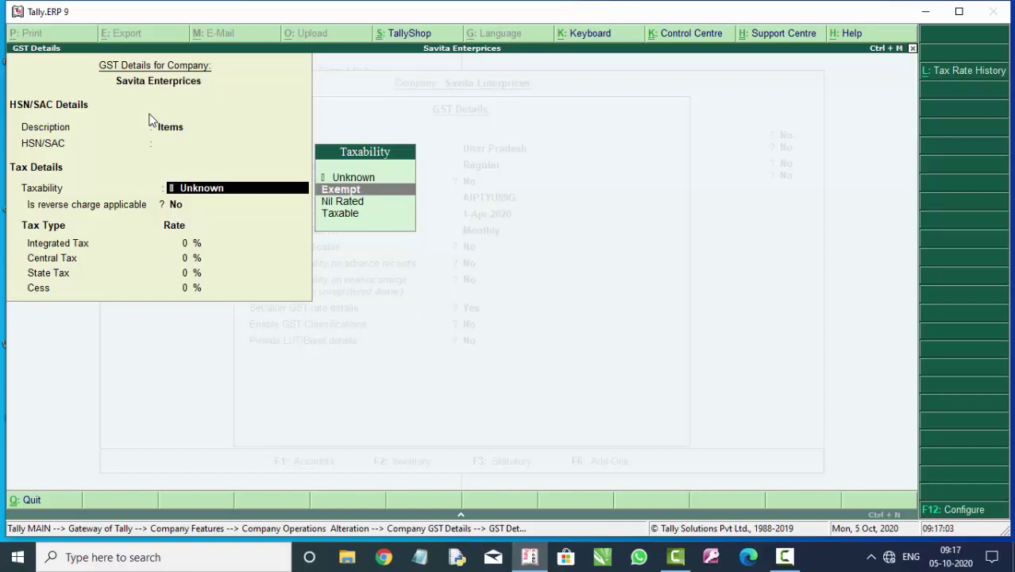
pyautogui.press('Down')
pyautogui.press('Down')
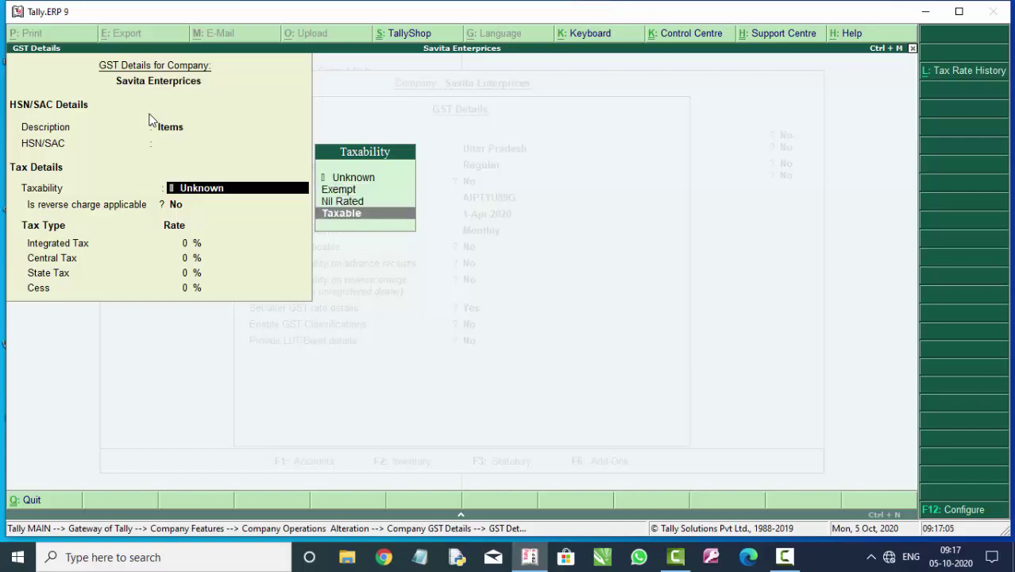
pyautogui.press('Return')
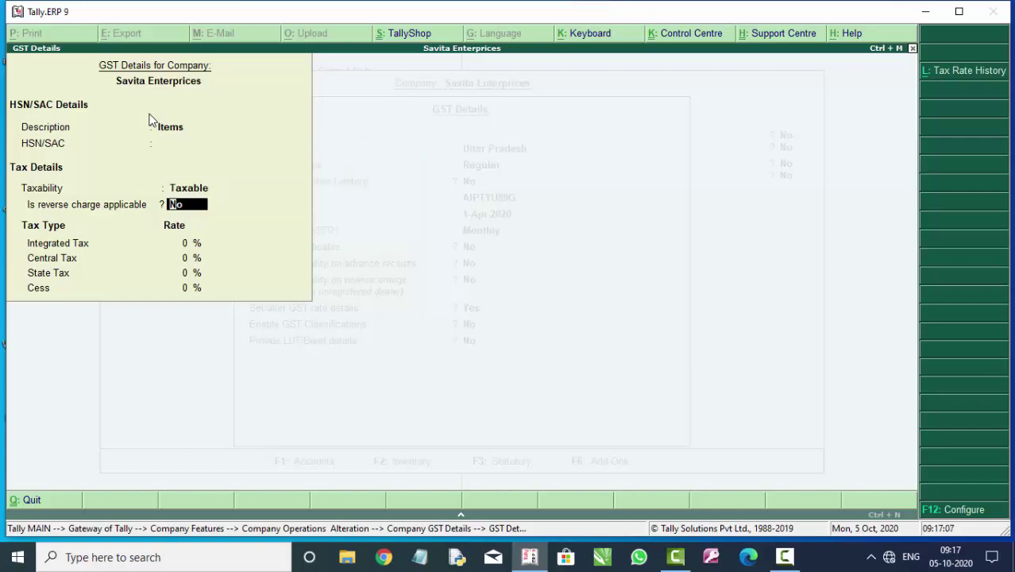
pyautogui.press('Return')
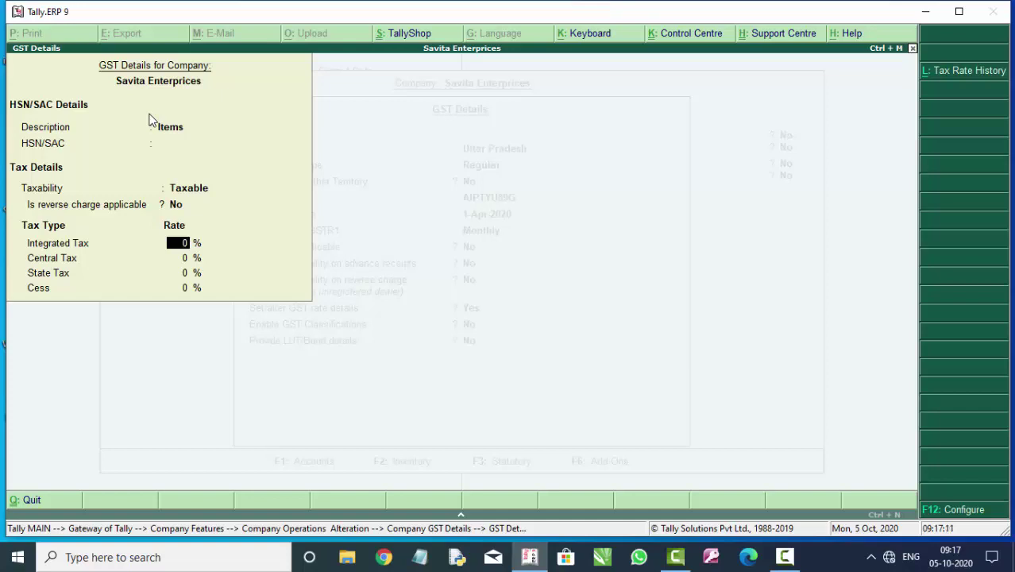
pyautogui.write('28')
pyautogui.press('Return')
pyautogui.press('Return')
pyautogui.press('Return')
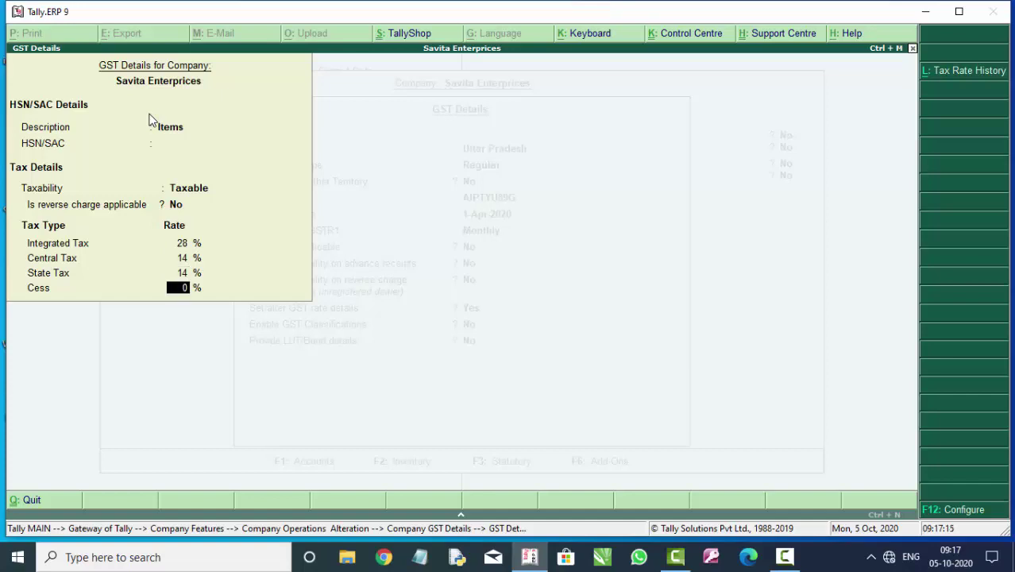
pyautogui.press('Return')
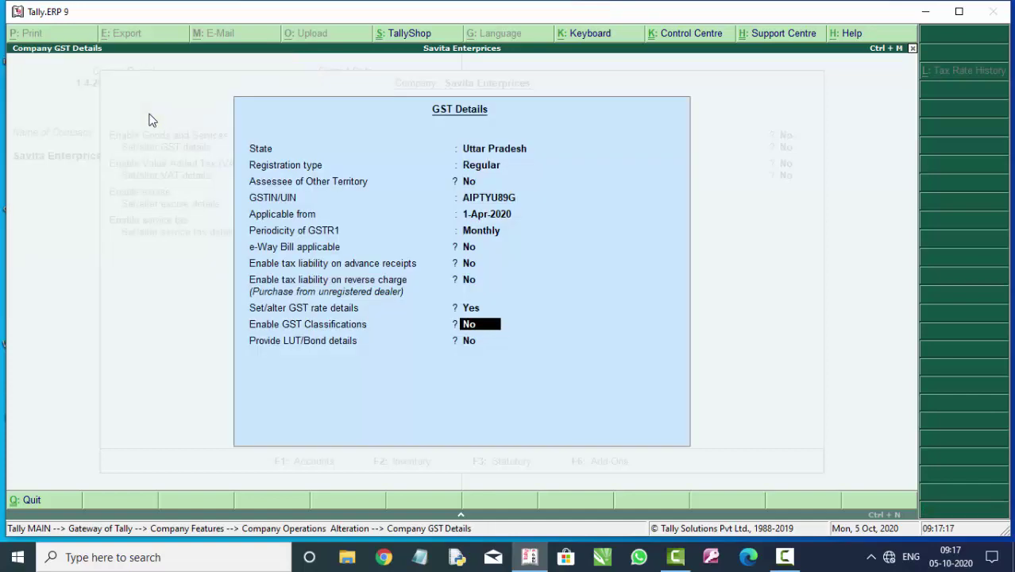
# Review the rate details unchanged and save the GST settings, returning to Company Features.
pyautogui.press('Up')
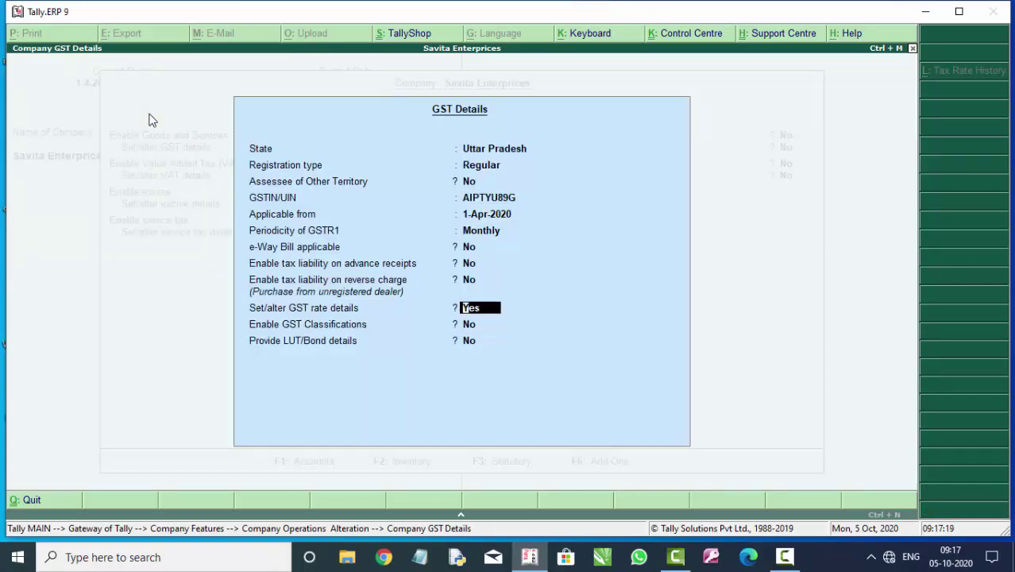
pyautogui.press('Return')
pyautogui.press('Return')
pyautogui.press('Return')
pyautogui.press('Return')
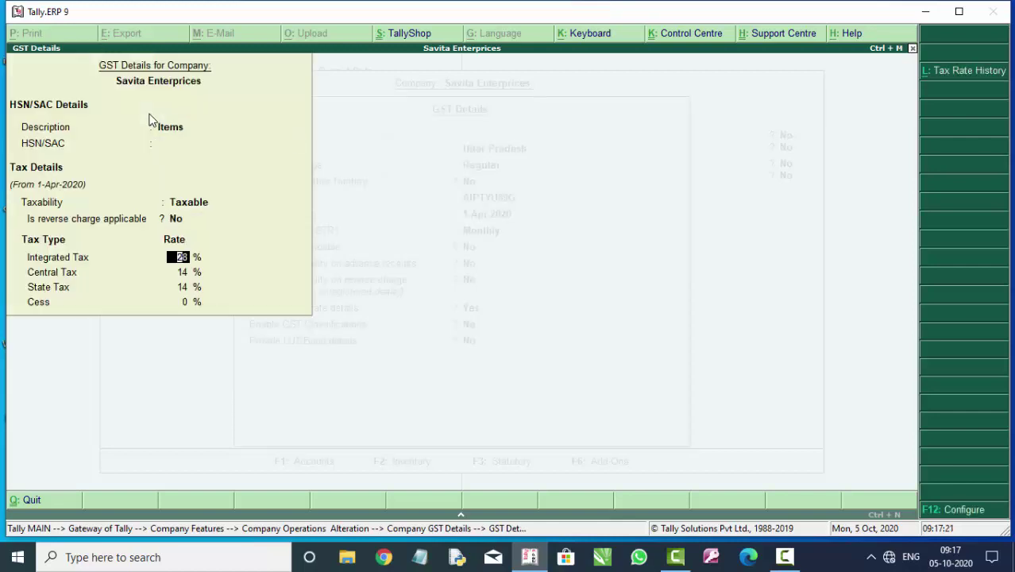
pyautogui.press('Return')
pyautogui.press('Return')
pyautogui.press('Return')
pyautogui.press('Return')
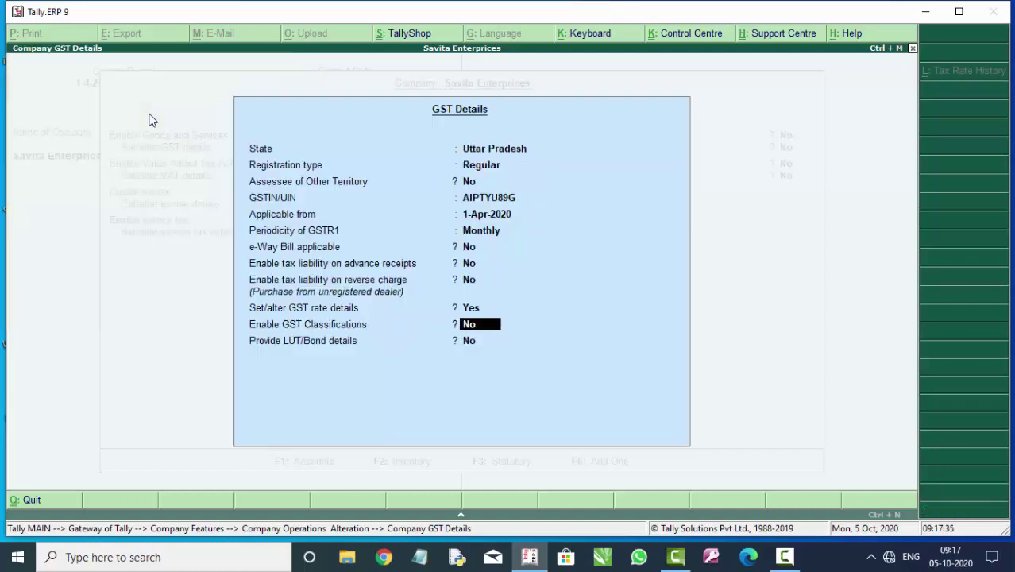
pyautogui.press('Return')
pyautogui.press('Return')
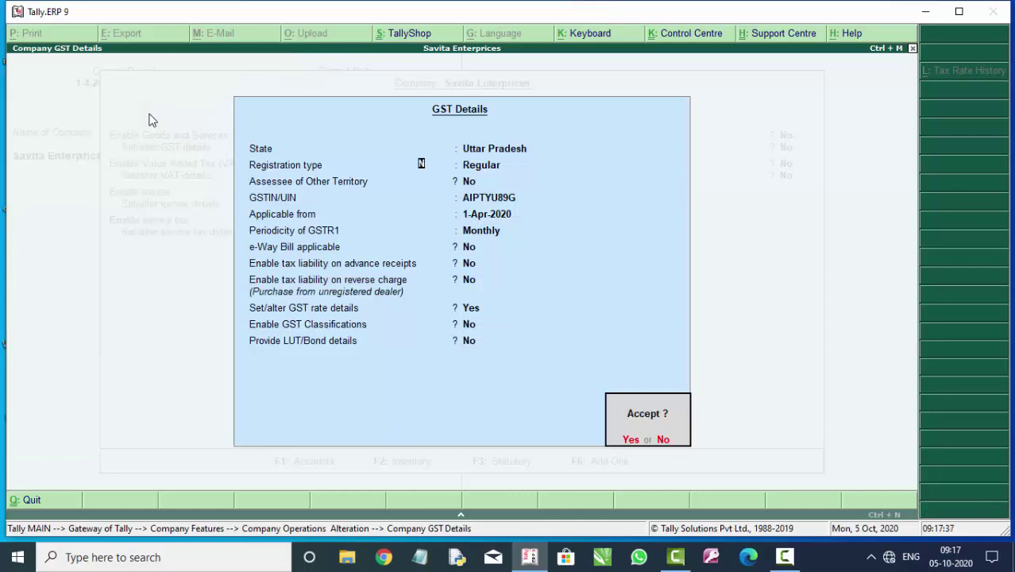
pyautogui.press('Return')
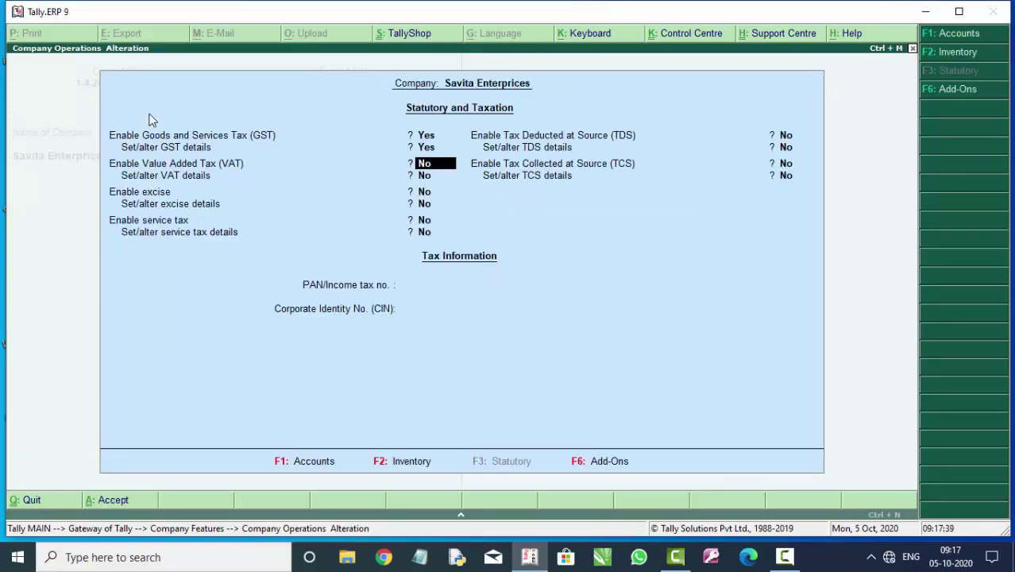
pyautogui.hotkey('ctrl', 'a')
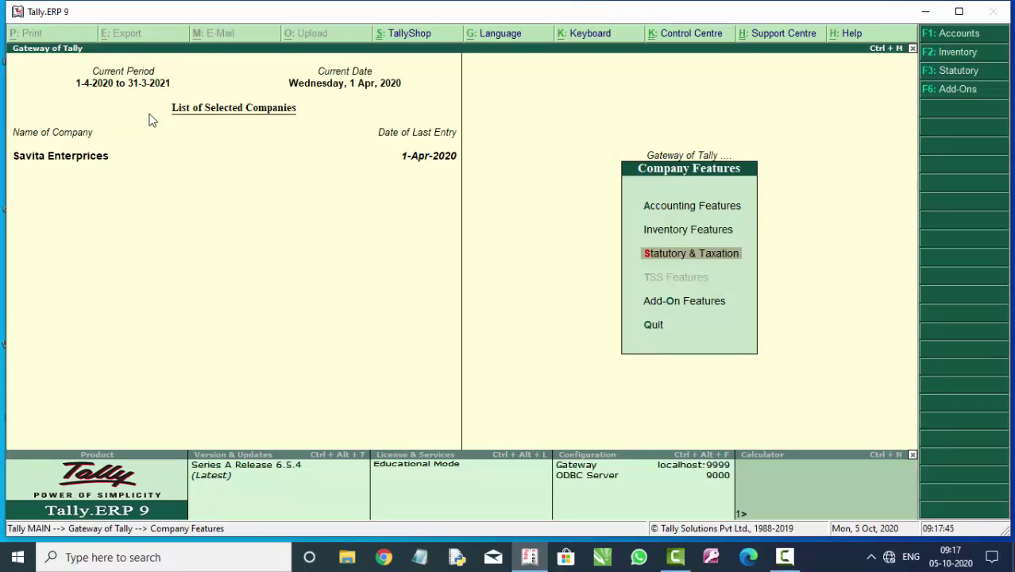
# Start a Purchase voucher with supplier invoice 908776 and select the supplier's party ledger.
pyautogui.press('Escape')
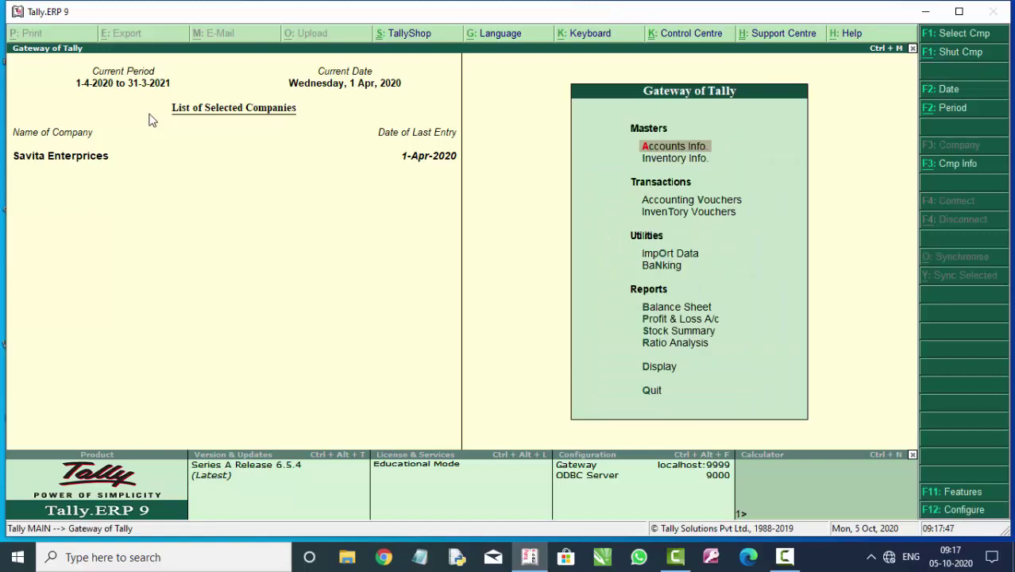
pyautogui.press('Down')
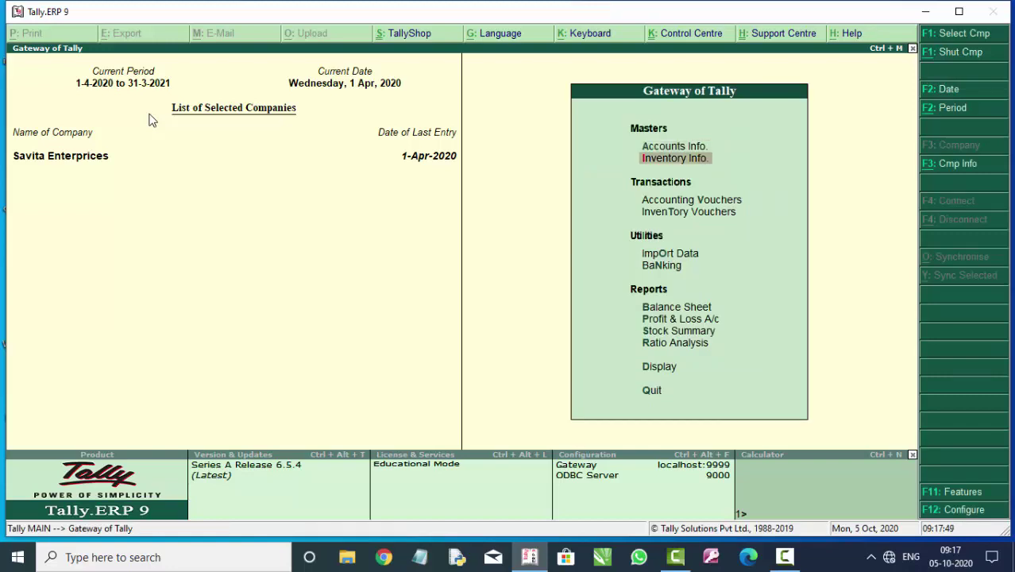
pyautogui.press('Down')
pyautogui.press('Return')
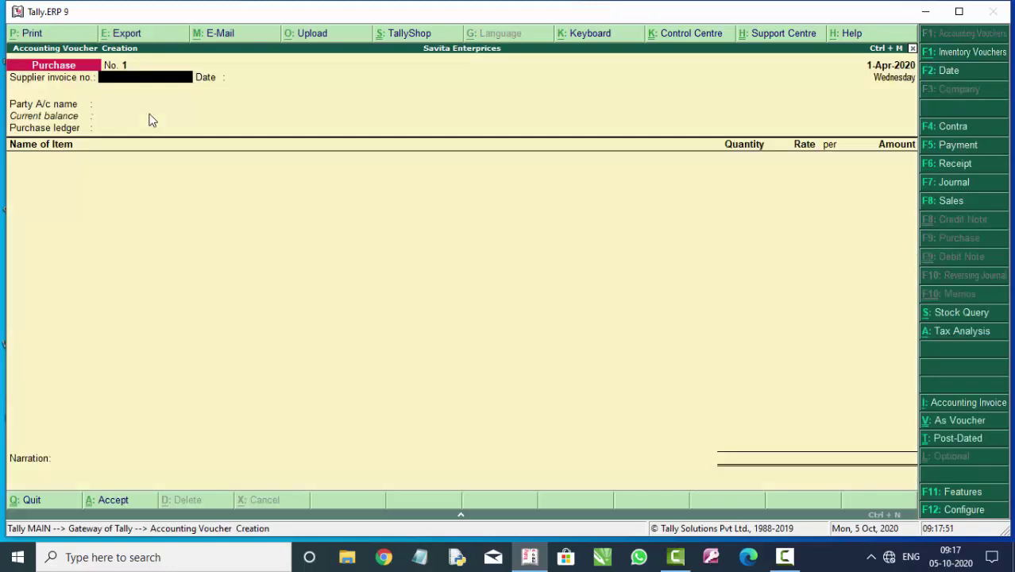
pyautogui.write('908776')
pyautogui.press('Return')
pyautogui.press('Return')
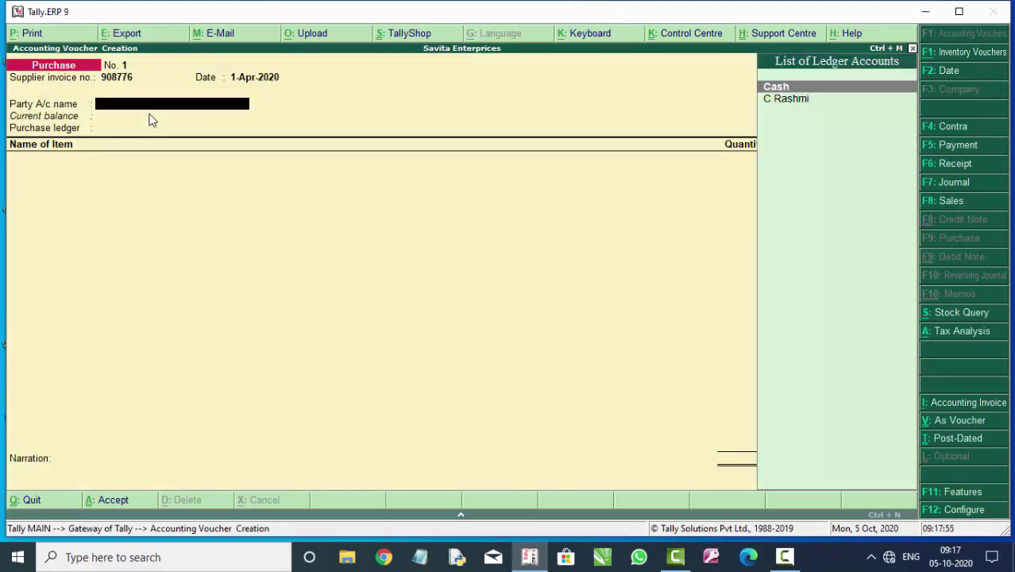
pyautogui.press('Down')
pyautogui.press('Return')
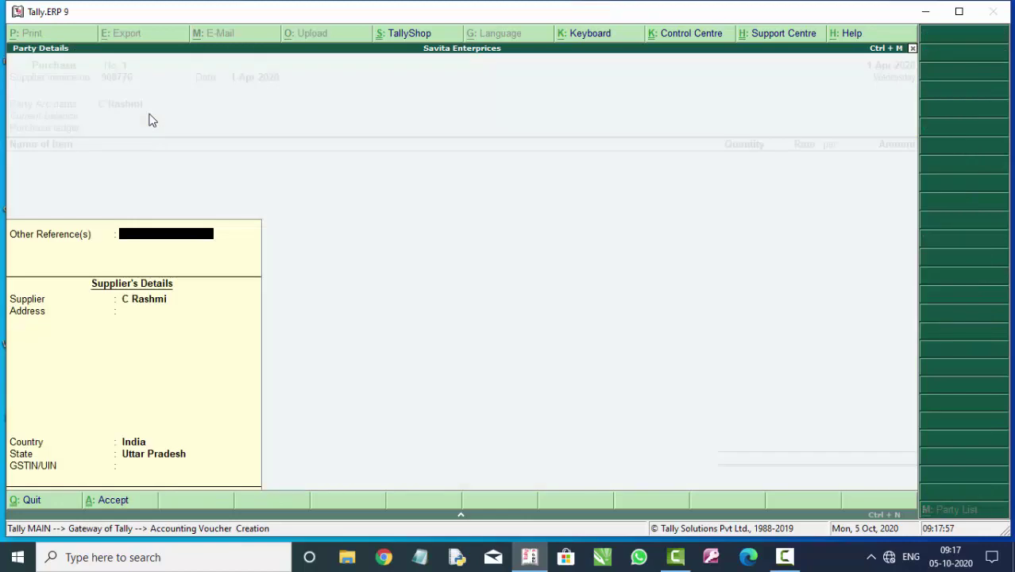
# Correct the supplier's name in Party Details and accept the remaining details.
pyautogui.press('Return')
pyautogui.press('Return')
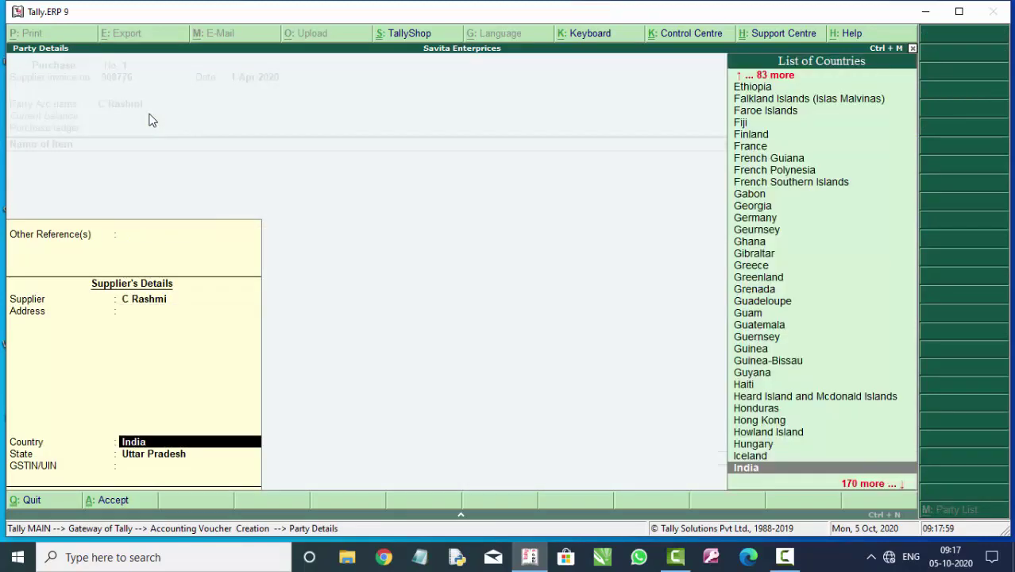
pyautogui.press('Return')
pyautogui.press('BackSpace')
pyautogui.press('BackSpace')
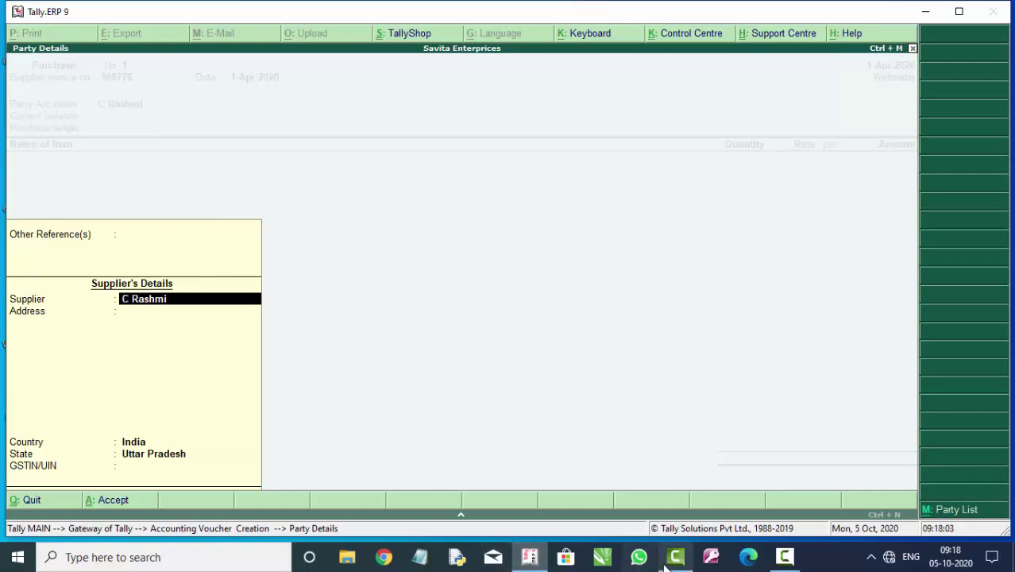
pyautogui.write('Ra')
pyautogui.click(784, 543)
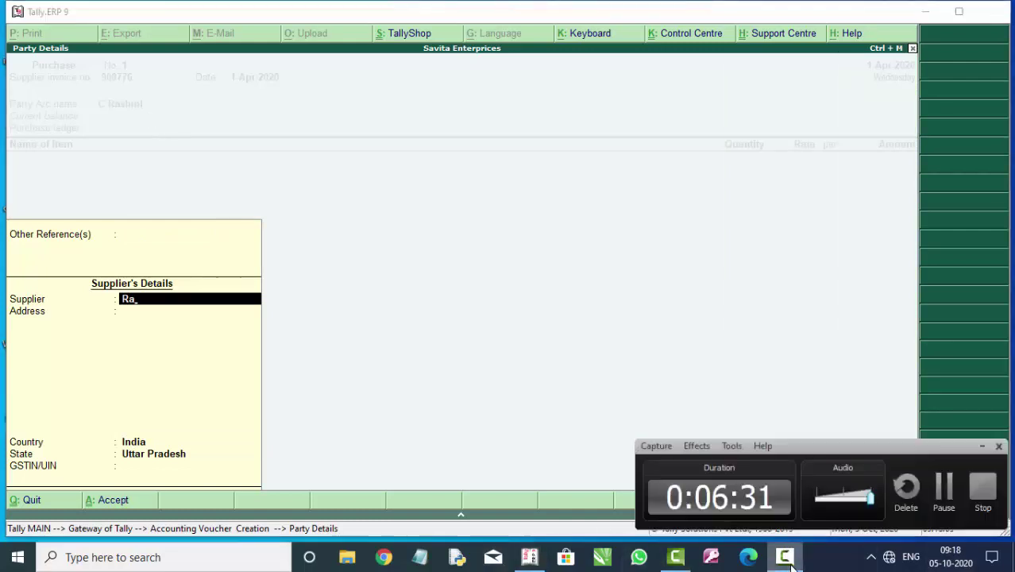
pyautogui.click(942, 508)
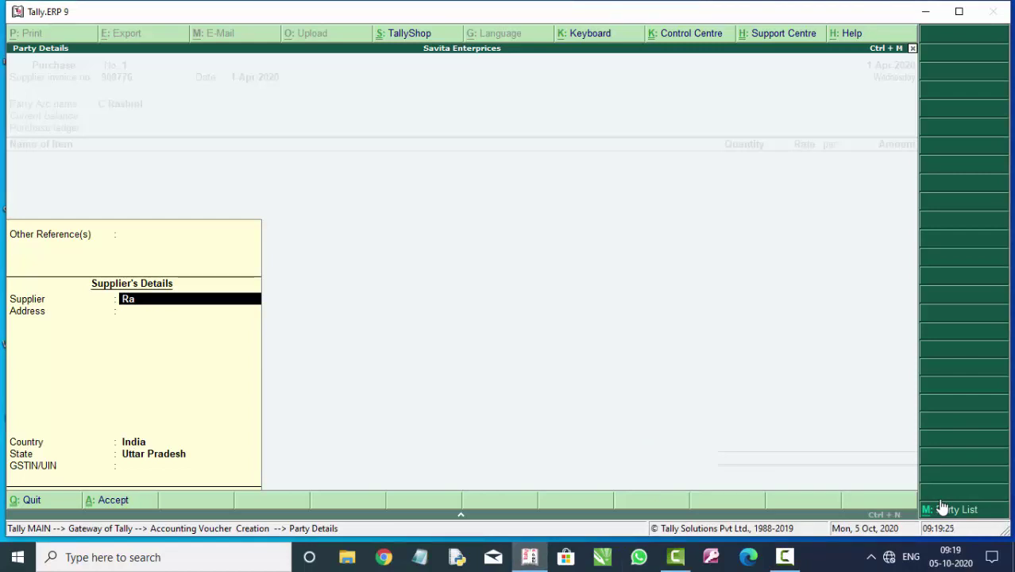
pyautogui.press('BackSpace')
pyautogui.write('oha')
pyautogui.write('n')
pyautogui.press('Return')
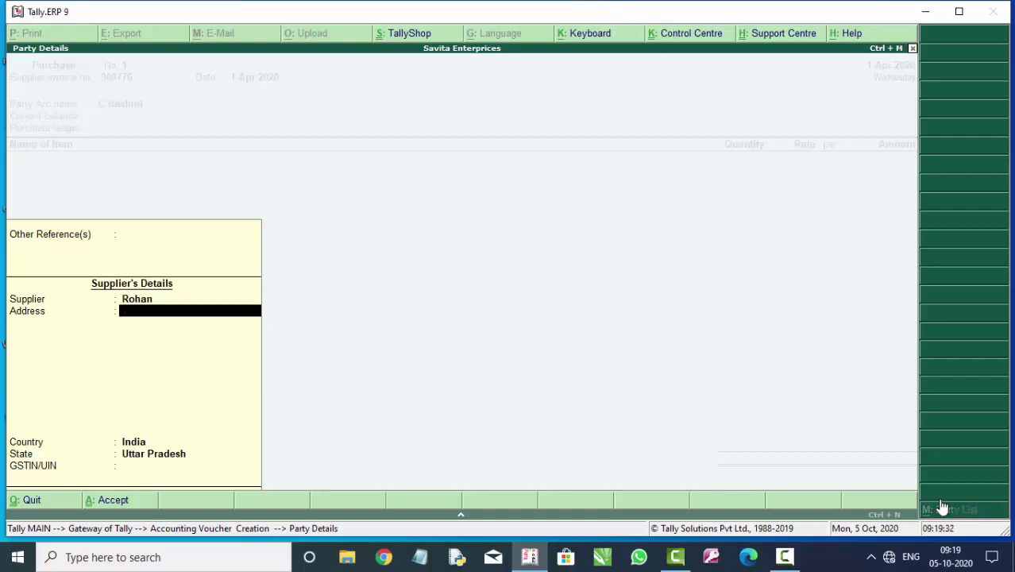
pyautogui.press('Return')
pyautogui.press('Return')
pyautogui.press('Return')
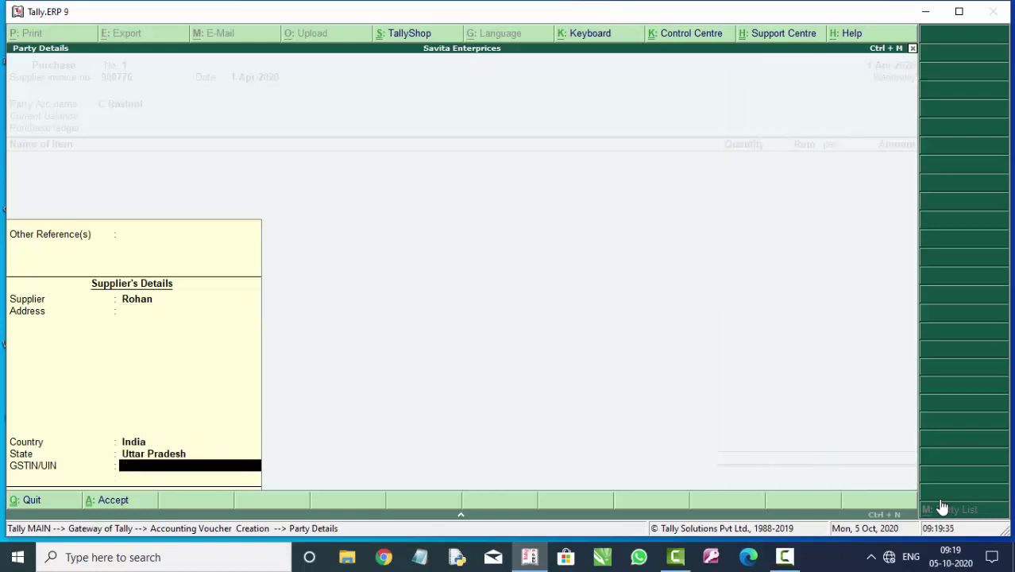
pyautogui.press('Return')
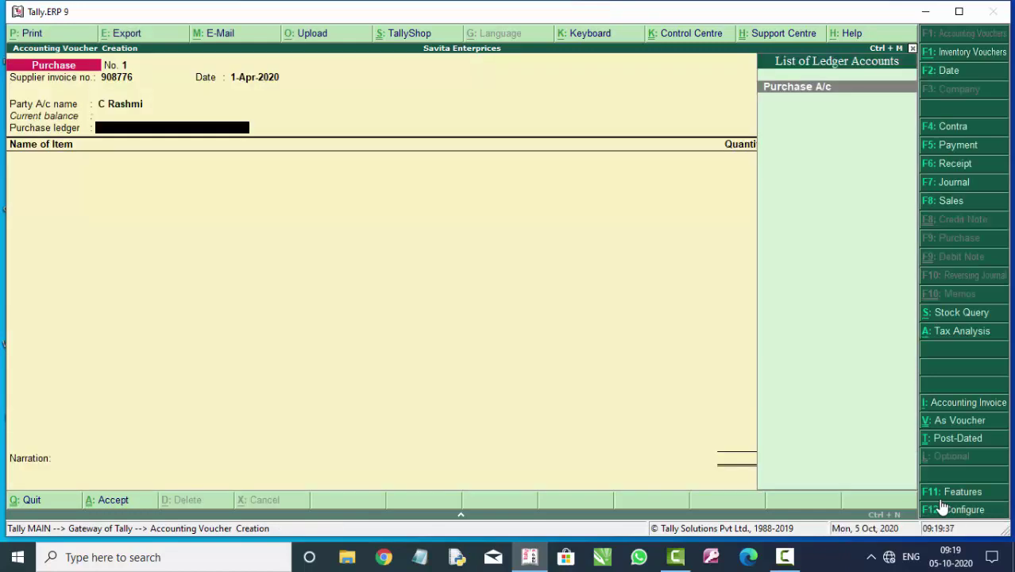
# Set Purchase A/c as the purchase ledger and enter 900 Keyboards at 80.
pyautogui.press('Return')
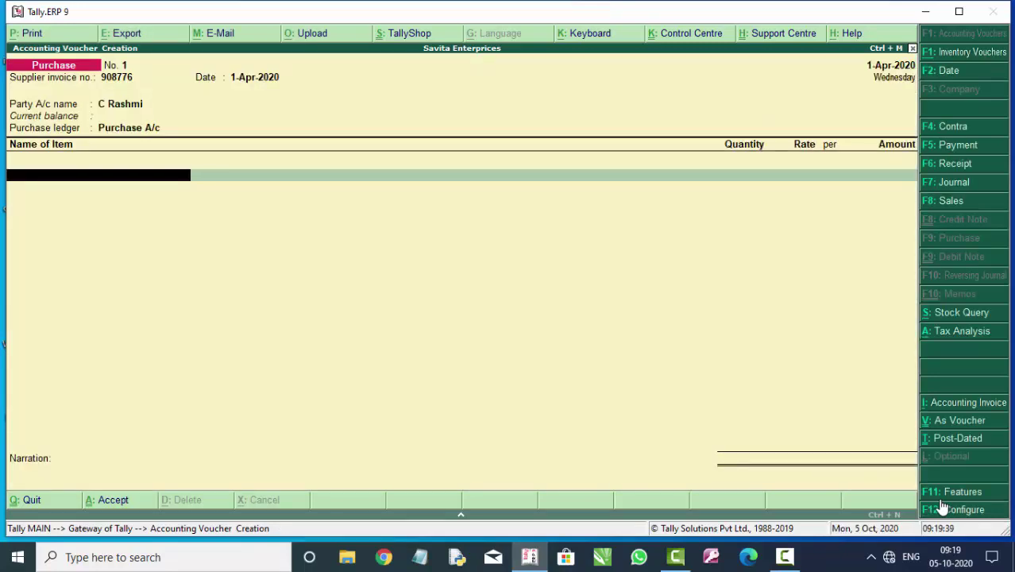
pyautogui.write('K')
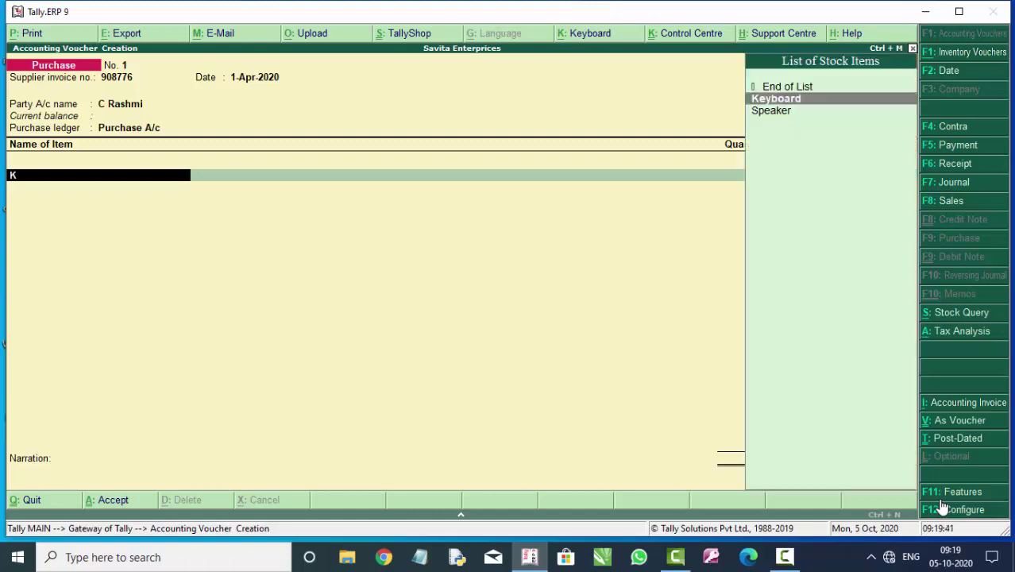
pyautogui.press('Return')
pyautogui.press('Return')
pyautogui.write('9')
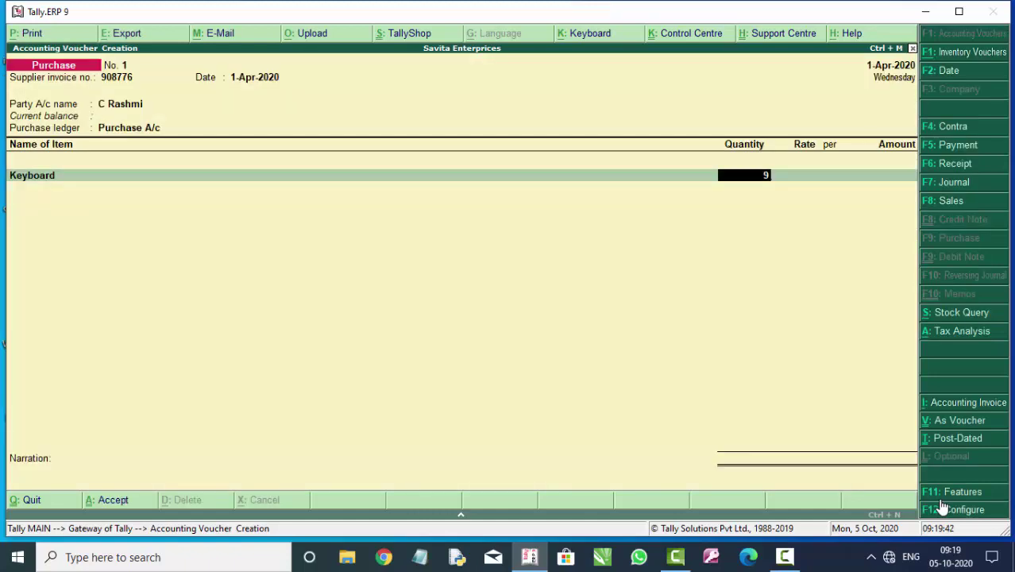
pyautogui.write('00')
pyautogui.press('Return')
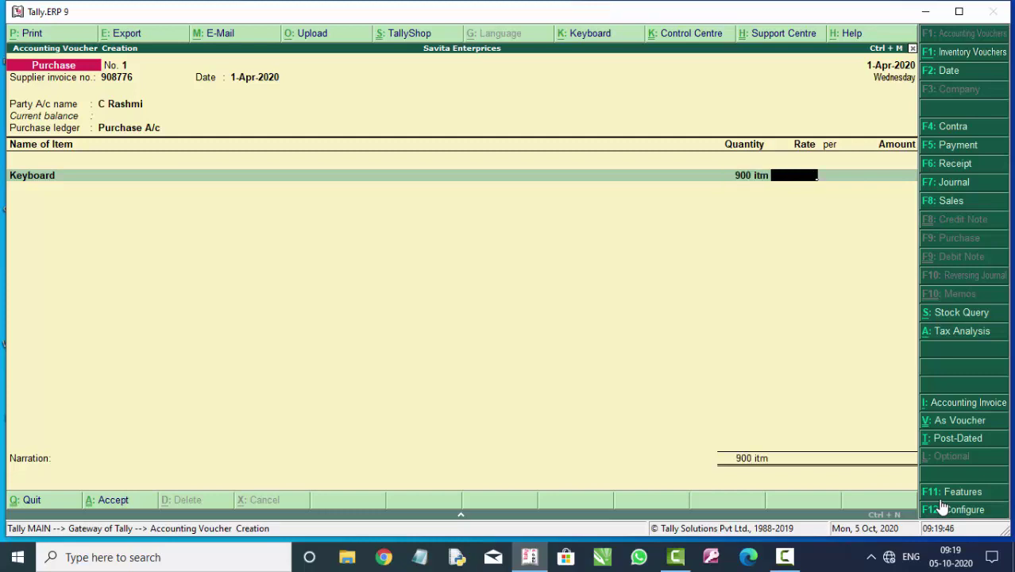
pyautogui.write('80')
pyautogui.press('Return')
pyautogui.press('Return')
pyautogui.press('Return')
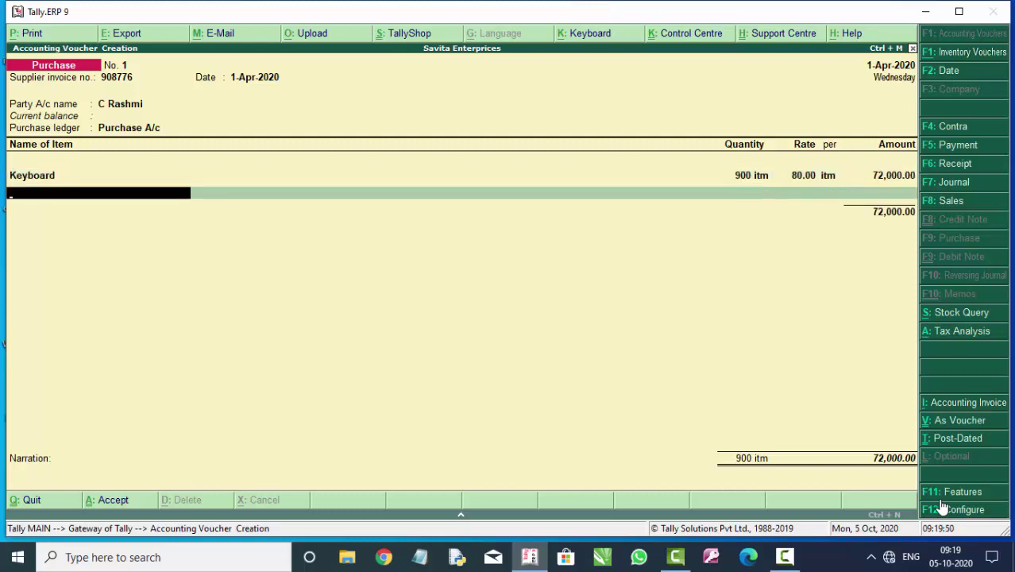
# Add 500 Mice at 60, bringing the purchase total to 1,02,000.00.
pyautogui.write('M')
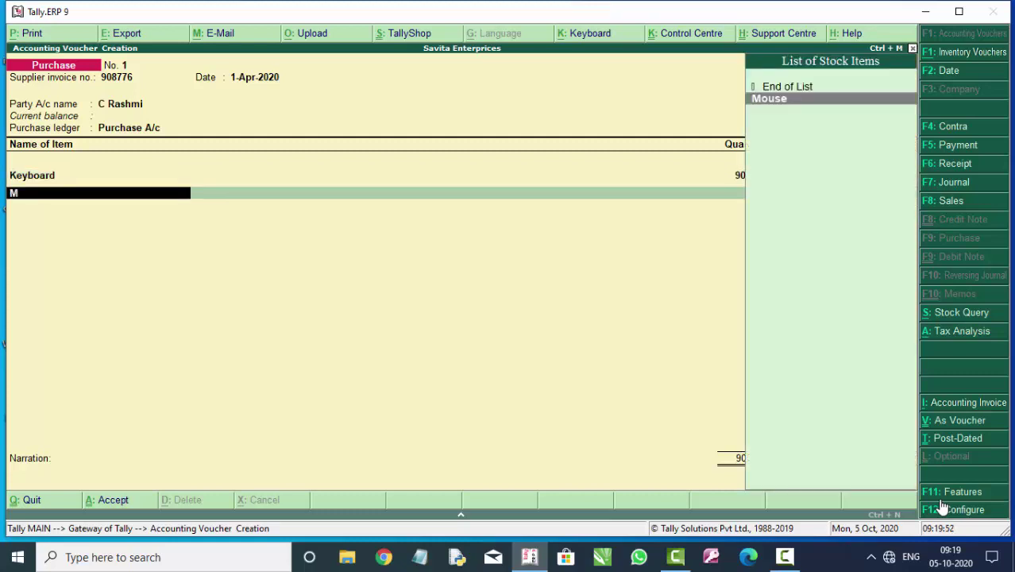
pyautogui.press('Return')
pyautogui.press('Return')
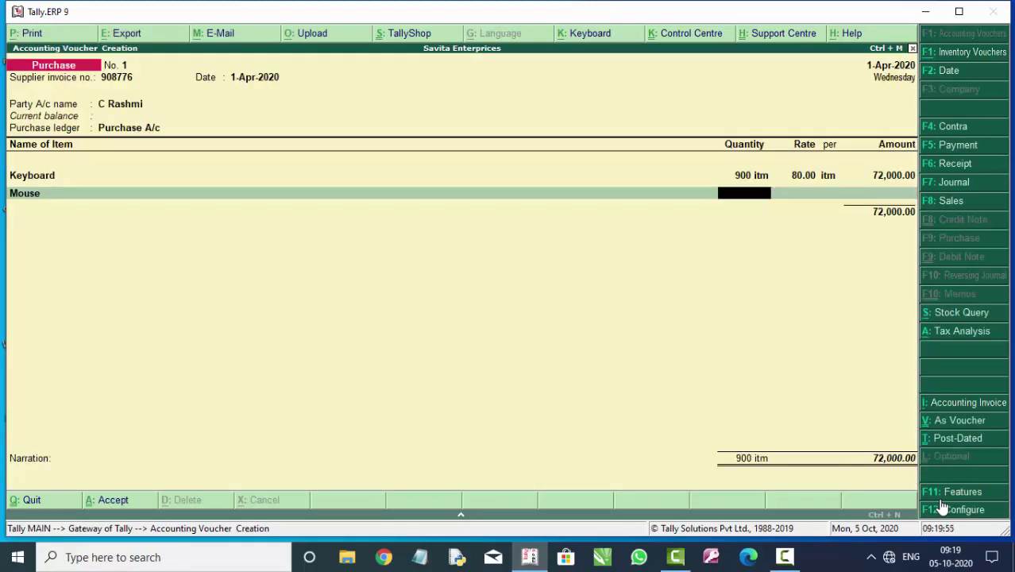
pyautogui.write('500')
pyautogui.press('Return')
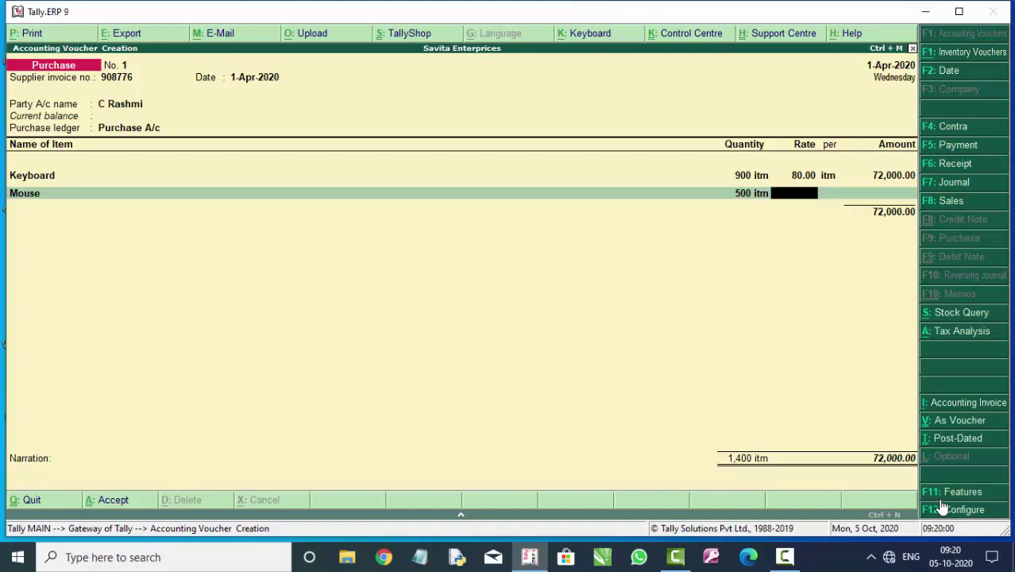
pyautogui.write('60')
pyautogui.press('Return')
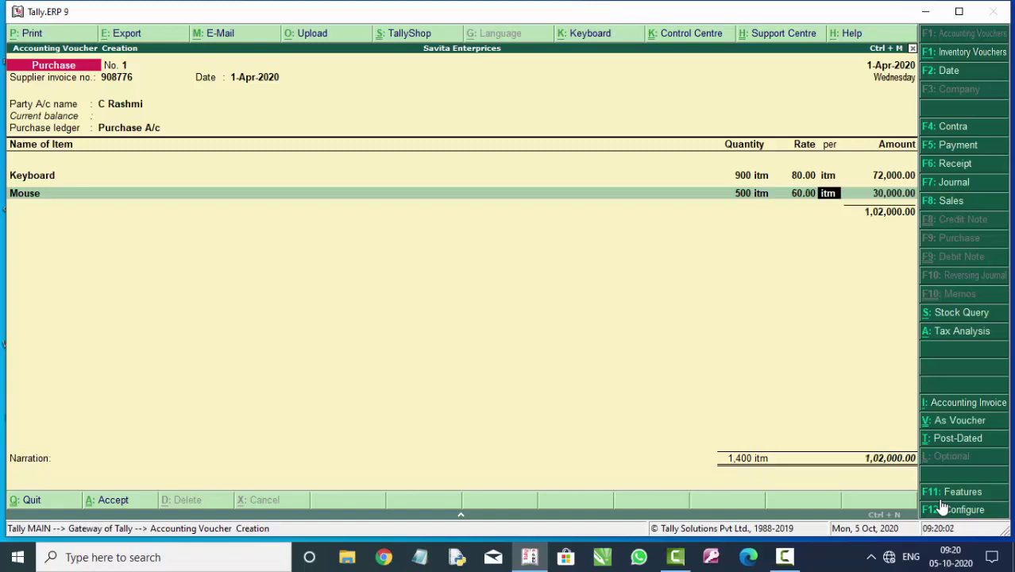
pyautogui.press('Return')
pyautogui.press('Return')
pyautogui.press('Return')
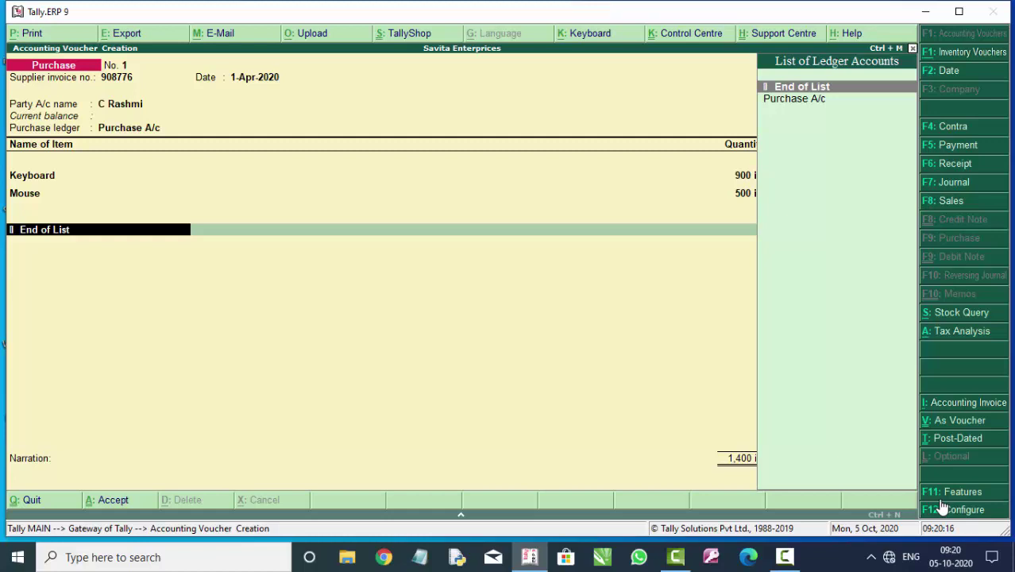
# Create a new ledger named Cgst under the Duties & Taxes group.
pyautogui.hotkey('alt', 'c')
pyautogui.write('Cg')
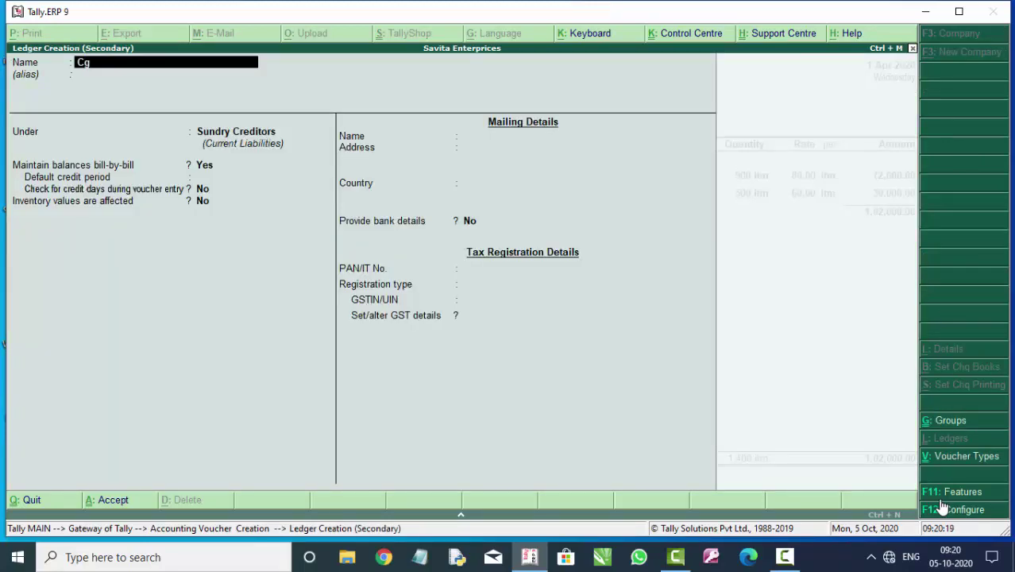
pyautogui.write('st')
pyautogui.press('Return')
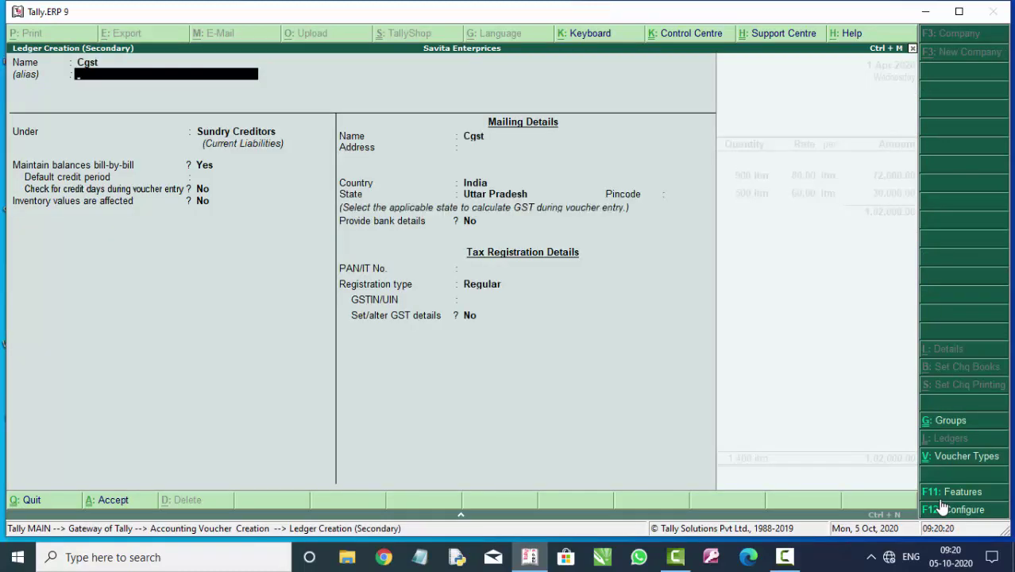
pyautogui.press('Return')
pyautogui.write('D')
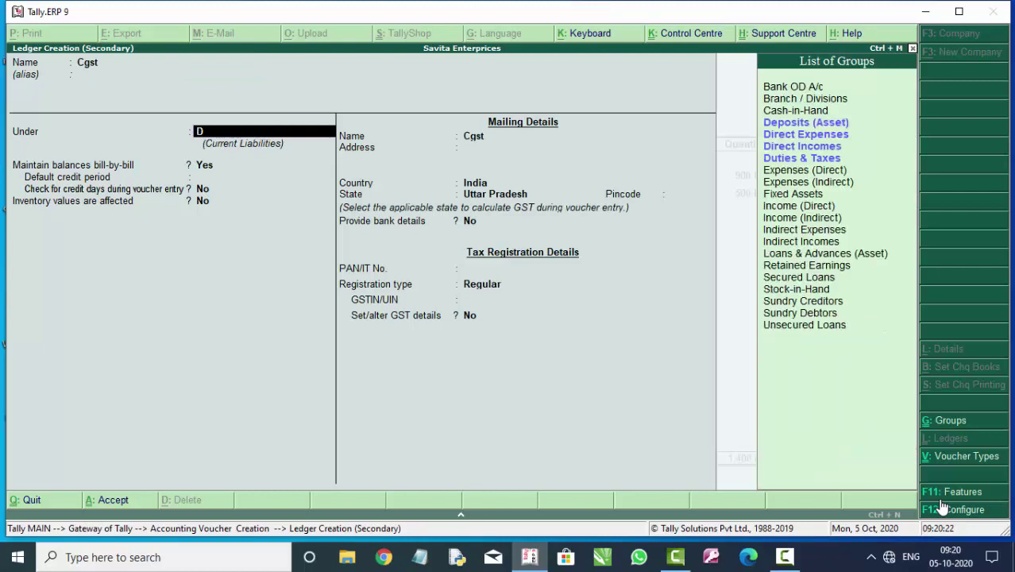
pyautogui.press('Down')
pyautogui.press('Down')
pyautogui.press('Down')
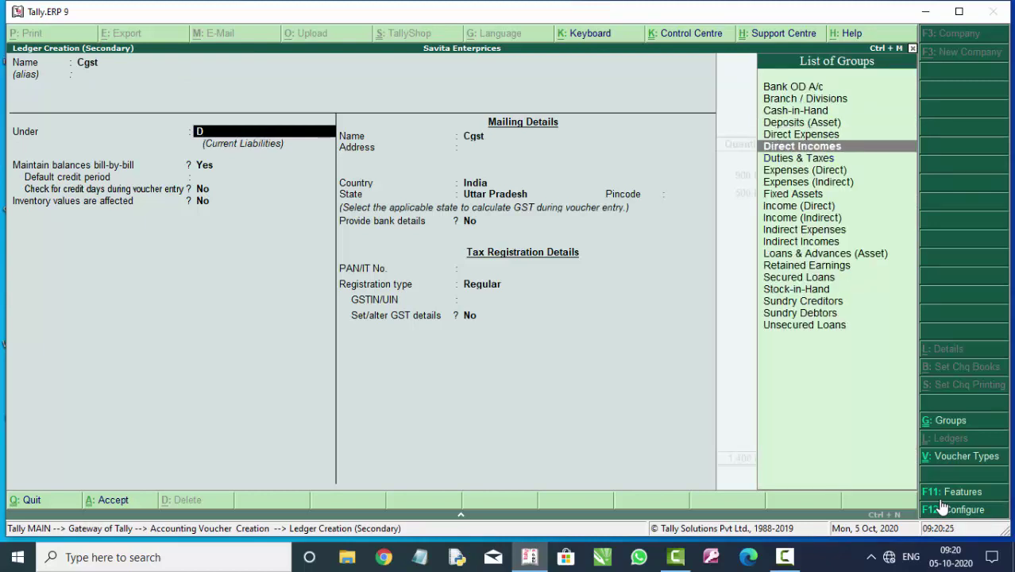
pyautogui.press('Down')
pyautogui.press('Return')
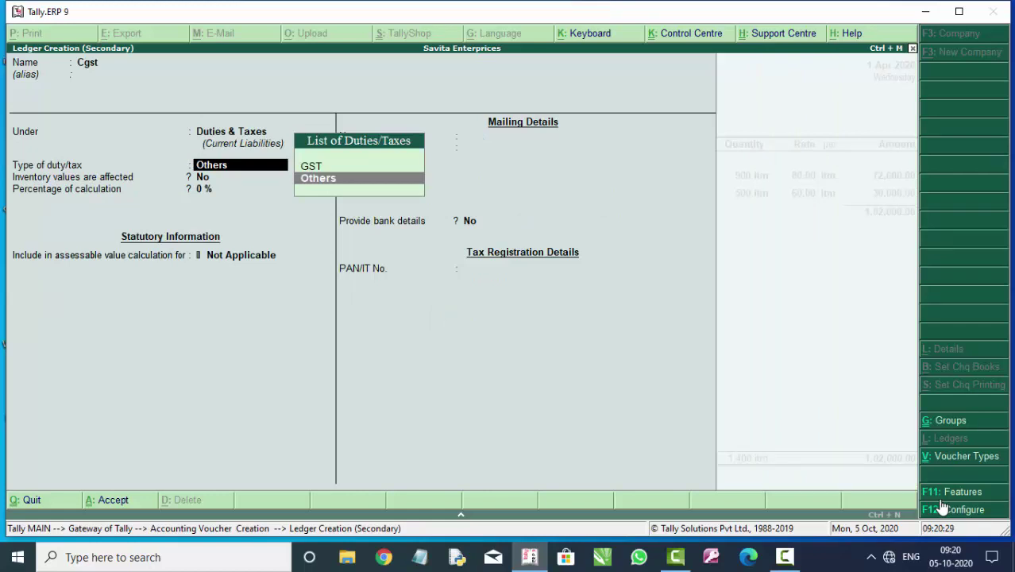
# Set the Cgst ledger to GST Central Tax with Normal Rounding.
pyautogui.press('Up')
pyautogui.press('Return')
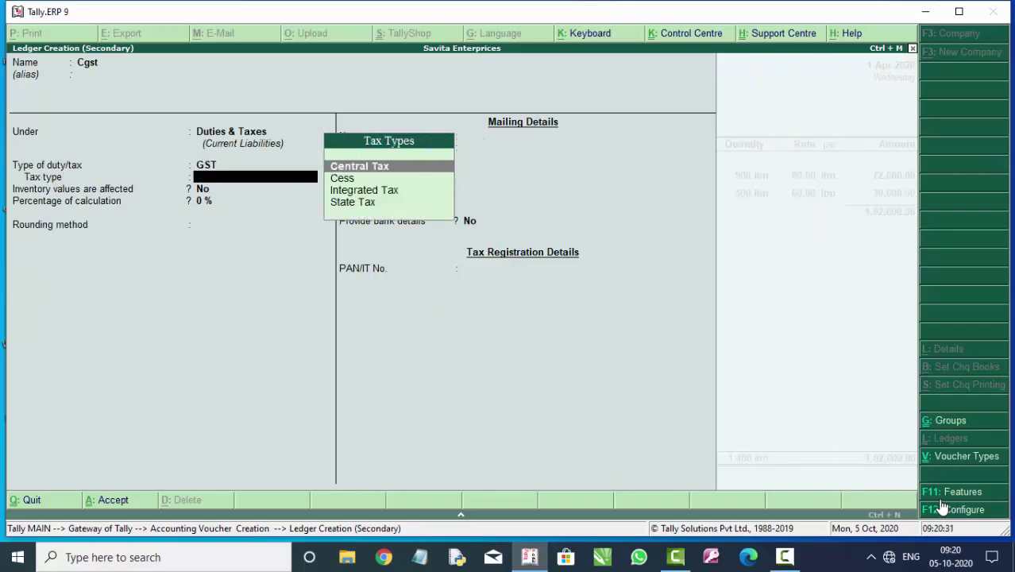
pyautogui.press('Return')
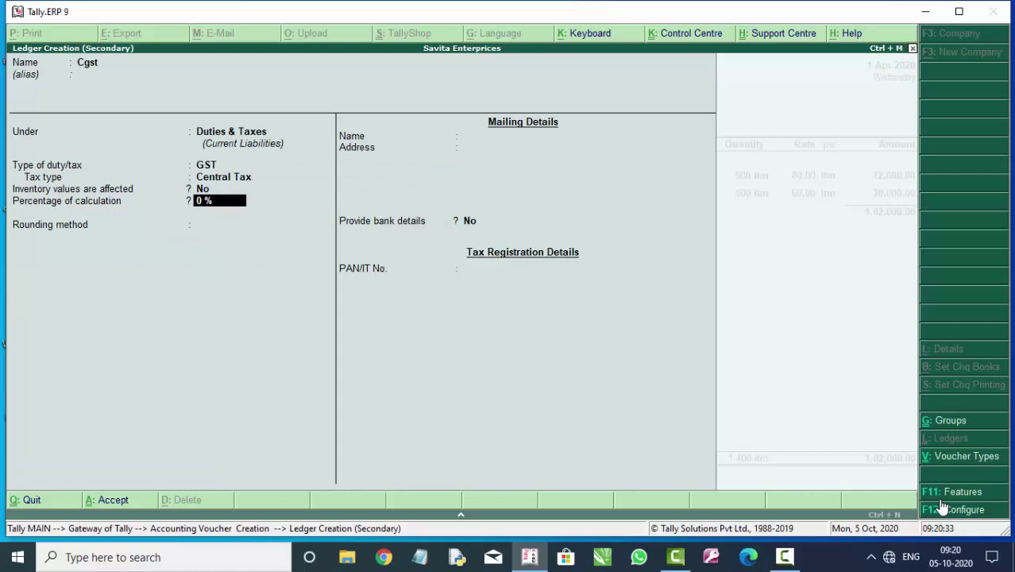
pyautogui.press('Return')
pyautogui.press('Down')
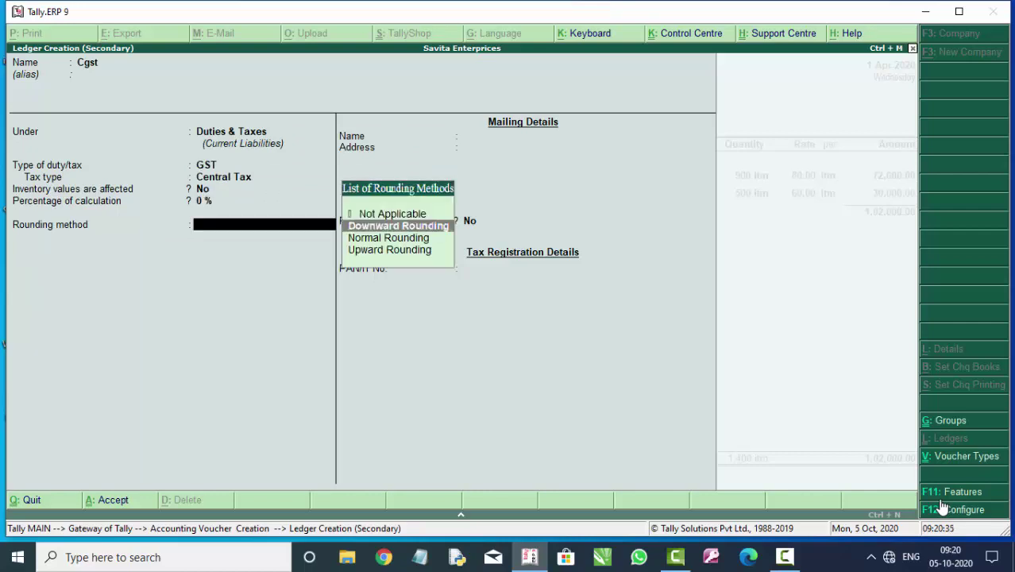
pyautogui.press('Down')
pyautogui.press('Return')
pyautogui.press('Return')
pyautogui.press('Return')
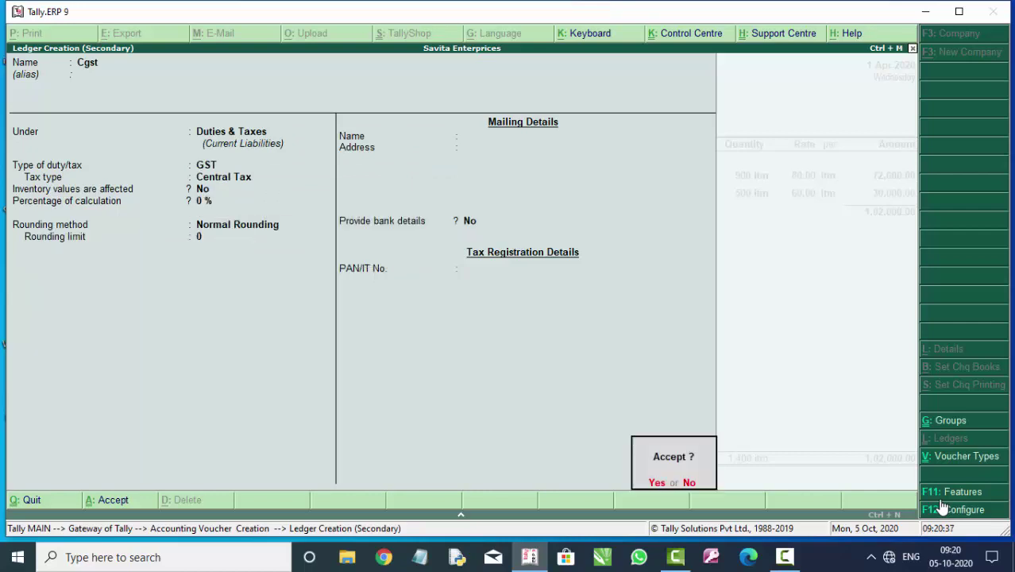
pyautogui.press('Return')
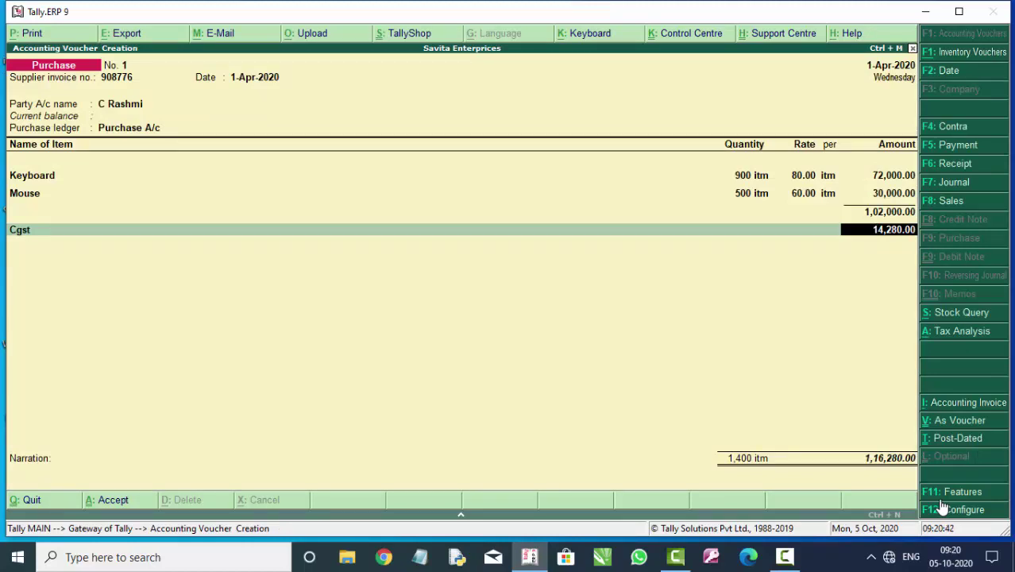
# Accept the Cgst line and start a new ledger named Sgst.
pyautogui.press('Return')
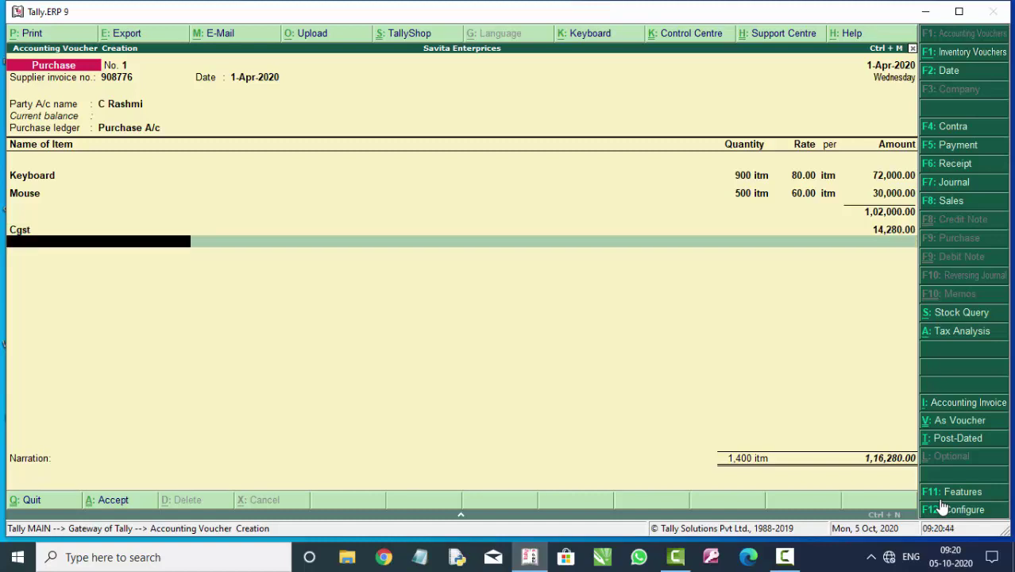
pyautogui.hotkey('alt', 'c')
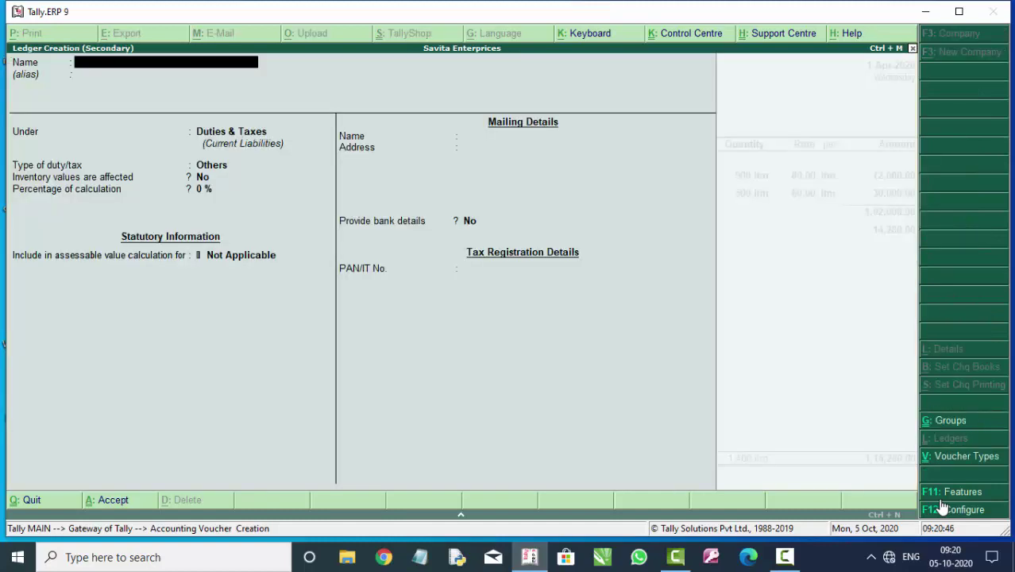
pyautogui.write('Sgst')
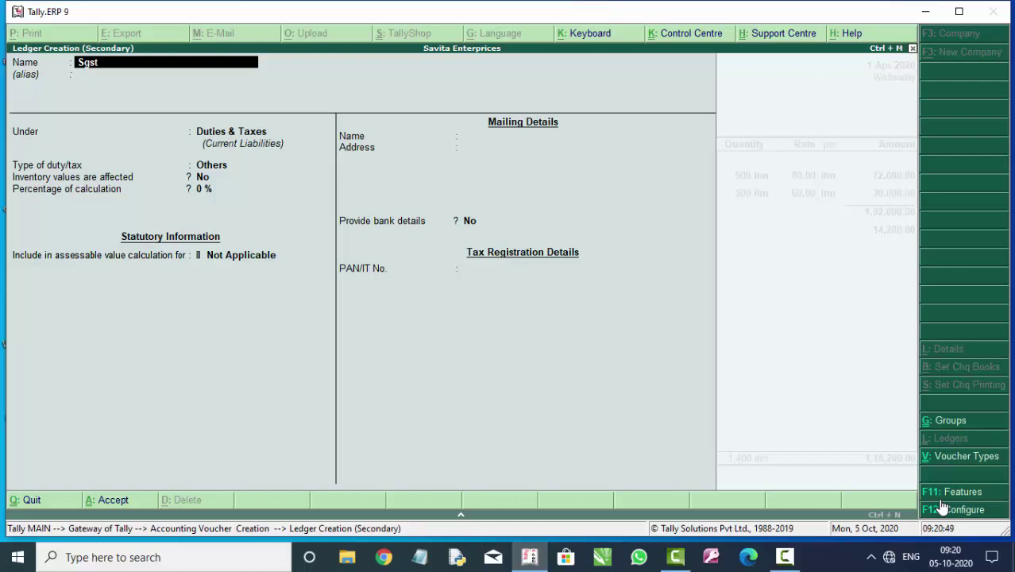
pyautogui.press('Return')
pyautogui.press('Return')
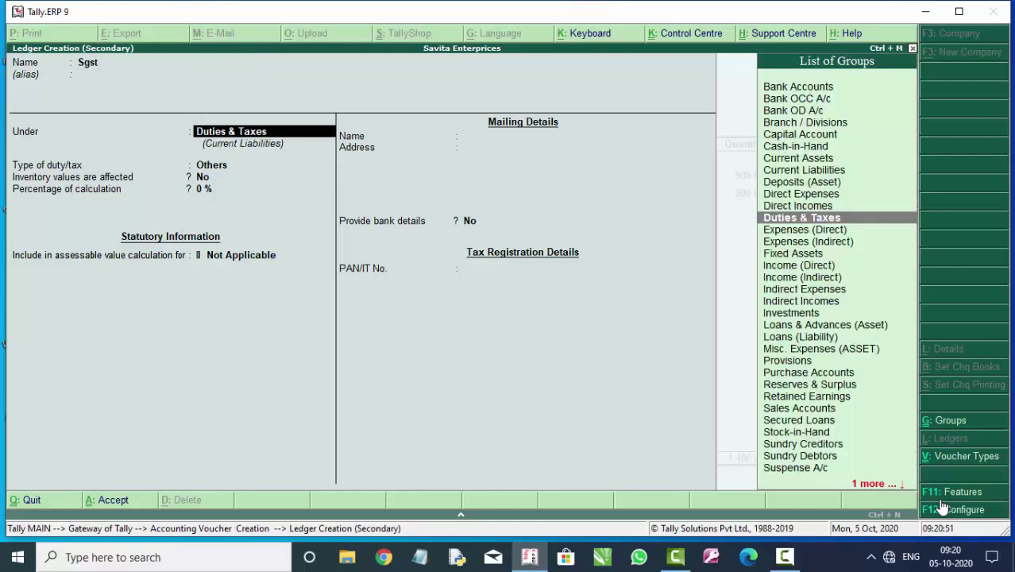
pyautogui.press('Return')
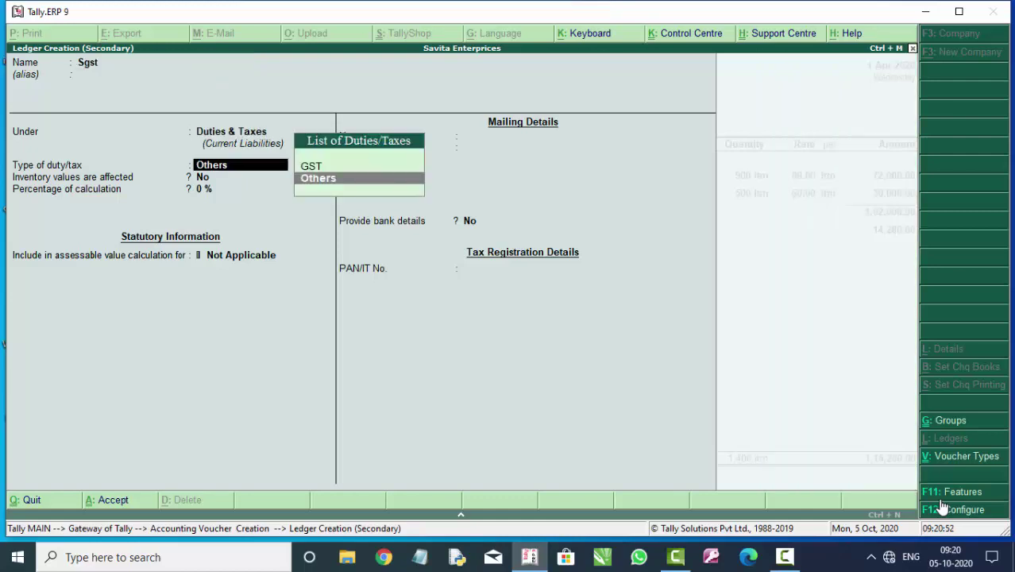
# Make Sgst a GST State Tax ledger with Normal Rounding and save it.
pyautogui.press('Up')
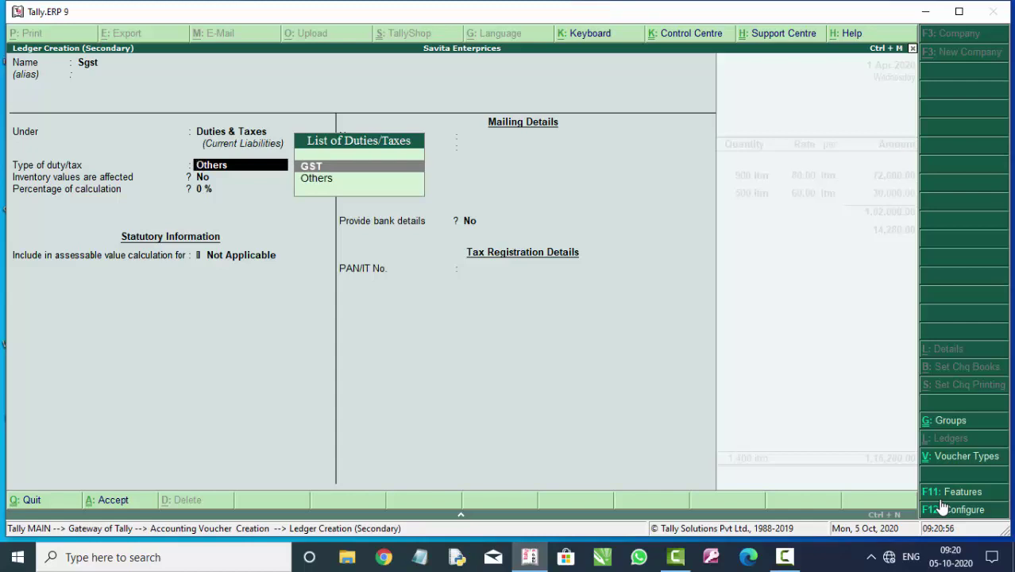
pyautogui.press('Return')
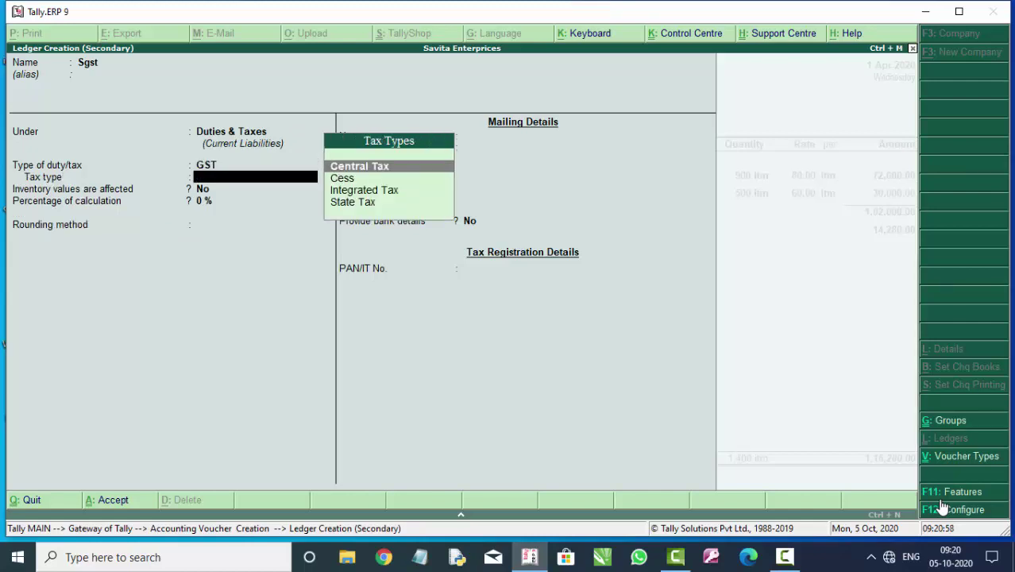
pyautogui.press('Down')
pyautogui.press('Down')
pyautogui.press('Down')
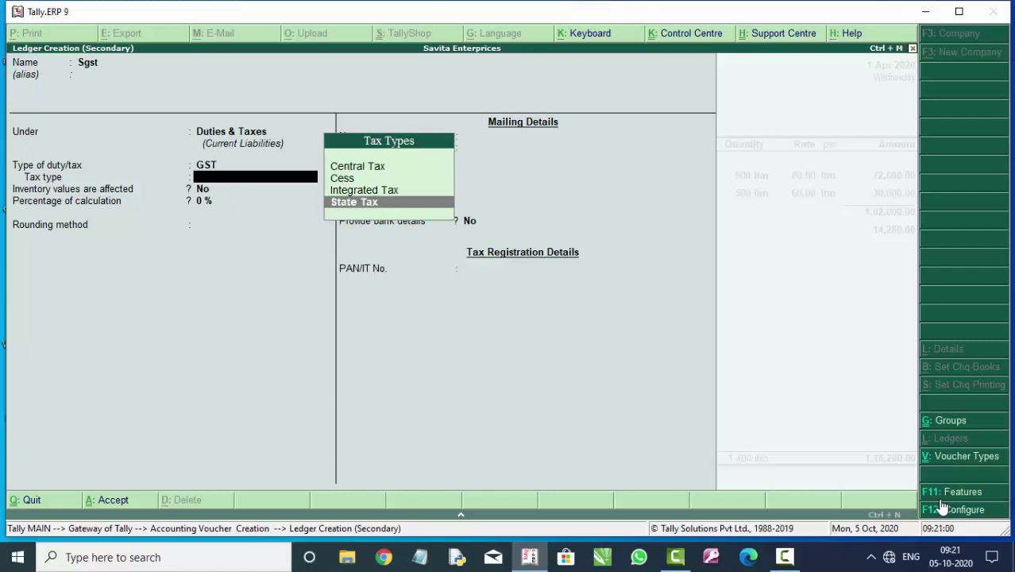
pyautogui.press('Return')
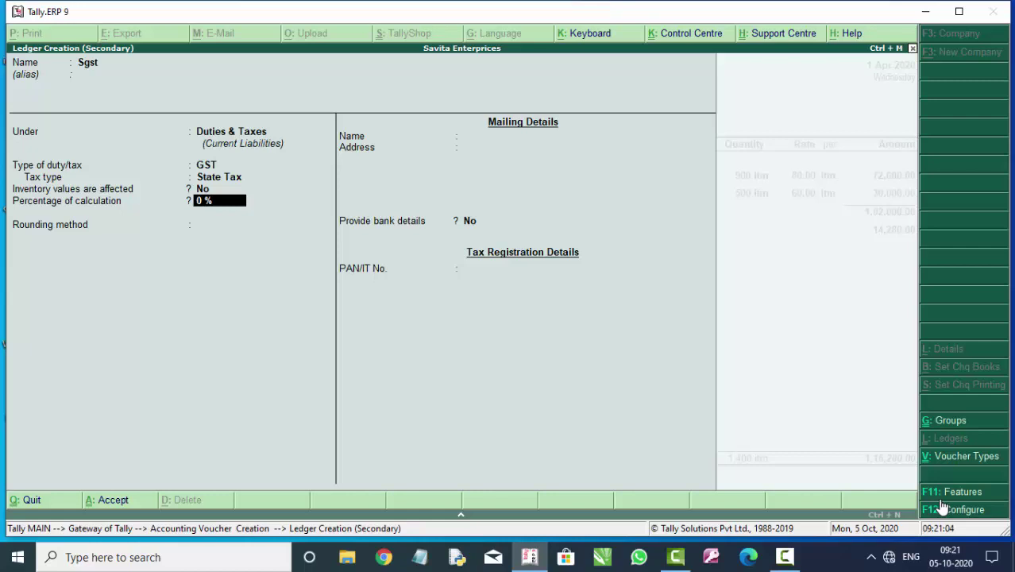
pyautogui.press('Return')
pyautogui.press('Down')
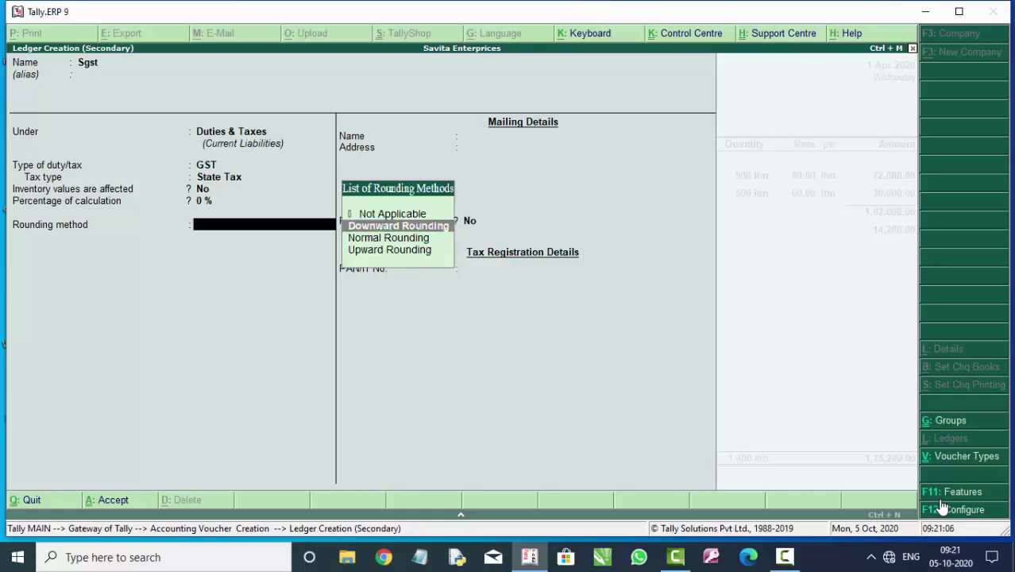
pyautogui.press('Down')
pyautogui.press('Return')
pyautogui.press('Return')
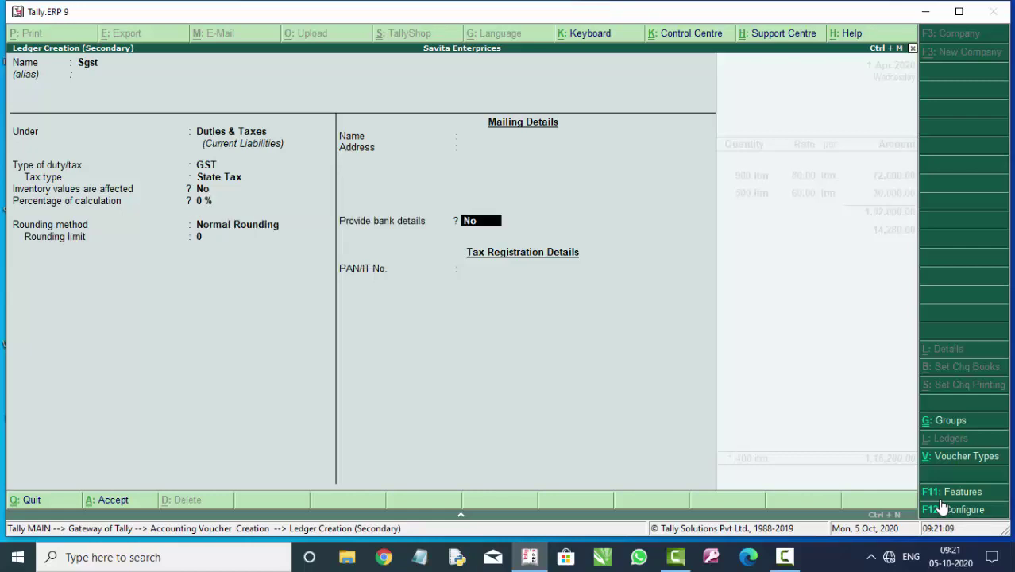
pyautogui.press('Return')
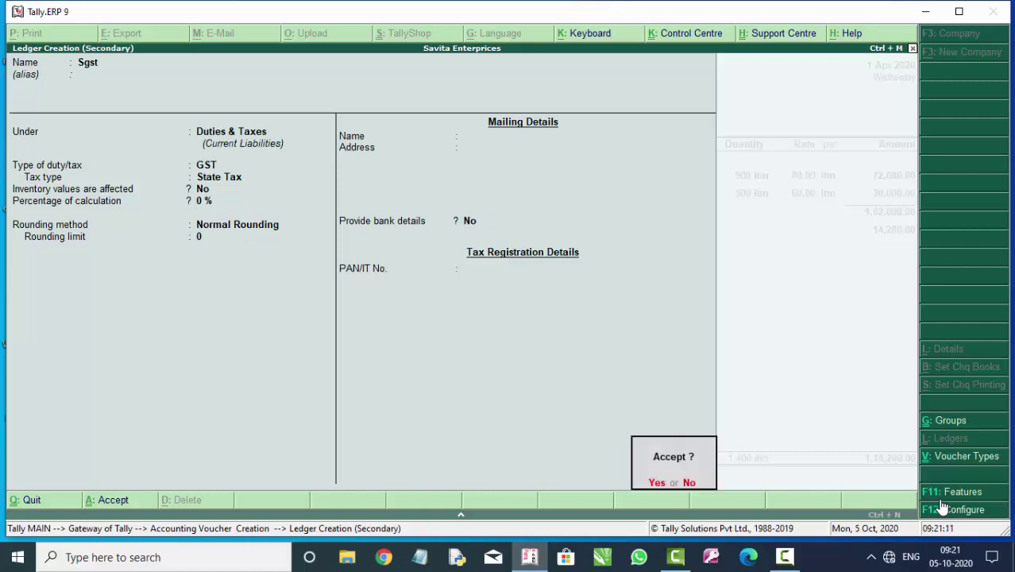
pyautogui.press('Return')
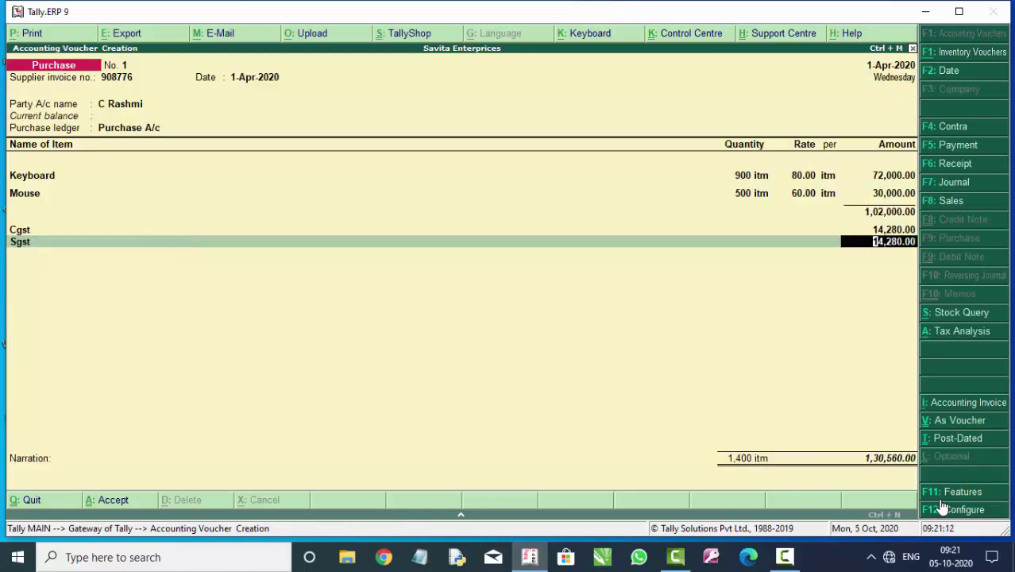
pyautogui.press('Return')
# Allocate the purchase to new bill reference 908776 for 1,30,560.00 Cr.
pyautogui.press('Return')
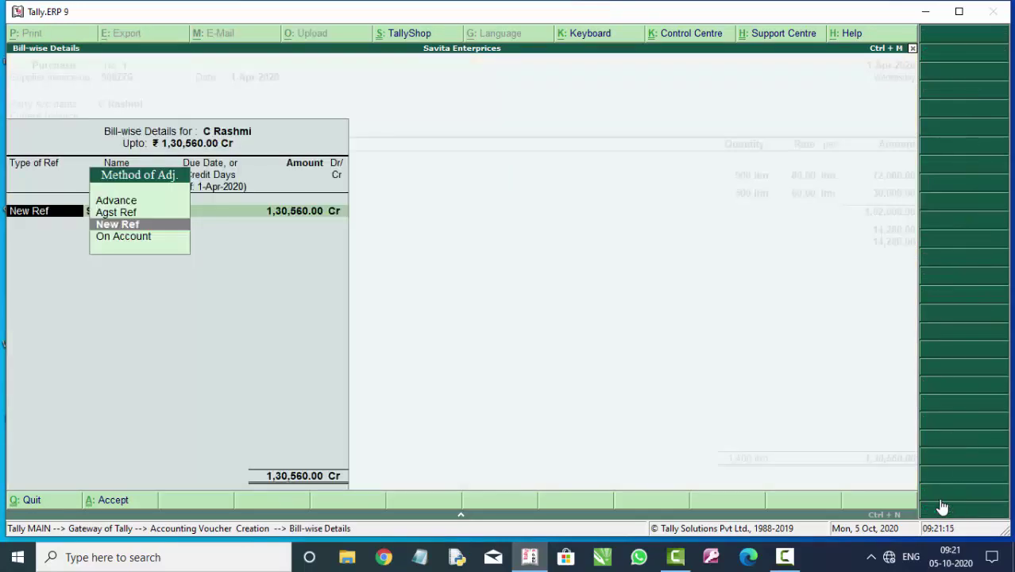
pyautogui.press('Return')
pyautogui.press('Return')
pyautogui.press('Return')
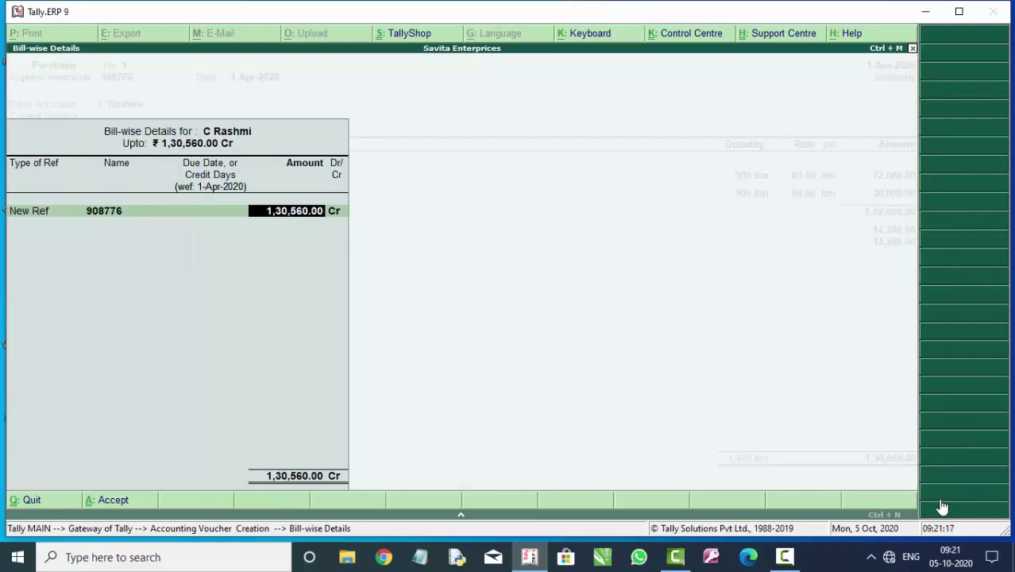
pyautogui.press('Return')
pyautogui.press('Return')
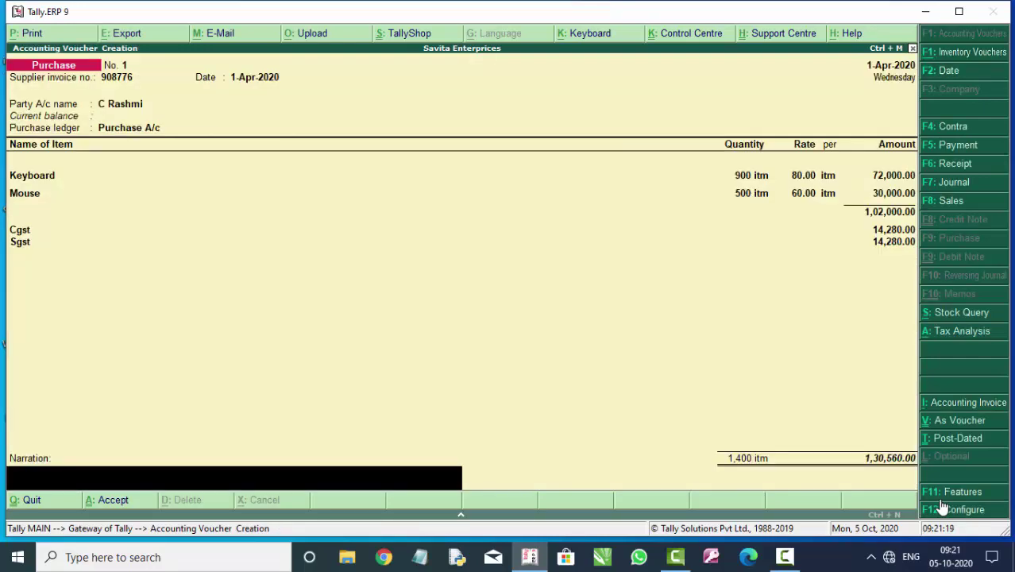
pyautogui.press('Return')
pyautogui.press('Return')
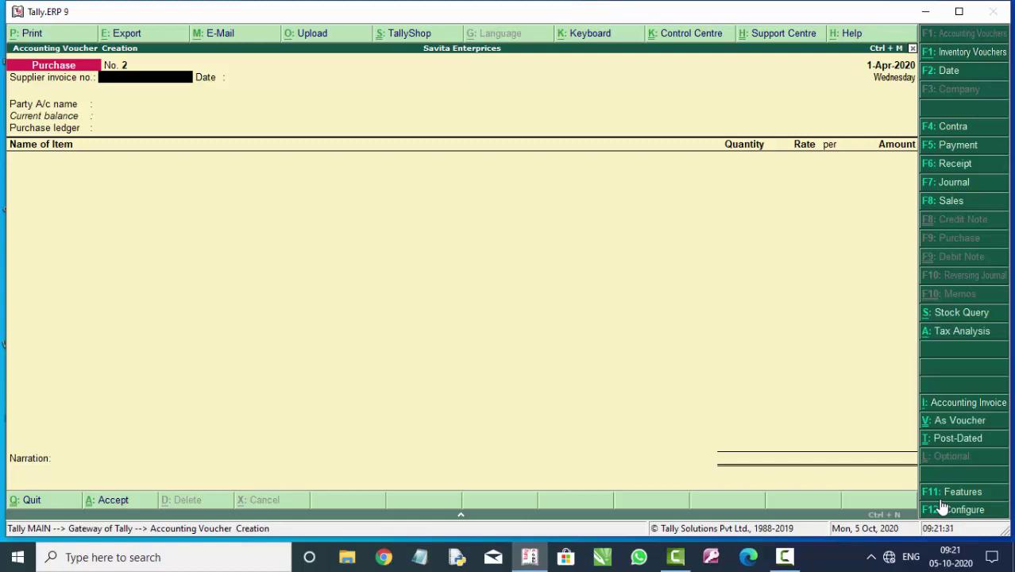
# Quit the purchase, switch to a Sales voucher with reference 890-, and begin a new party ledger.
pyautogui.press('Escape')
pyautogui.press('y')
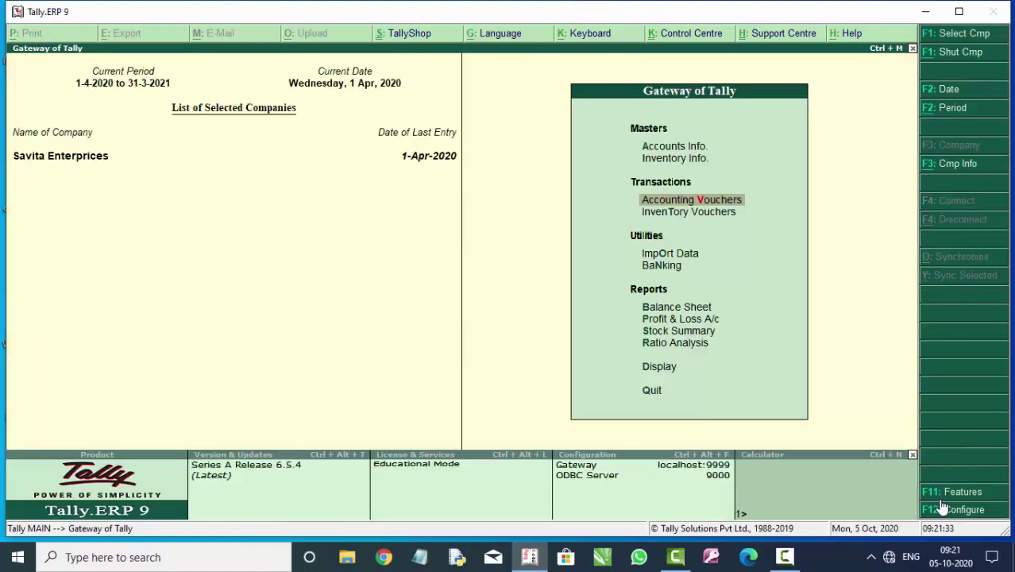
pyautogui.press('Return')
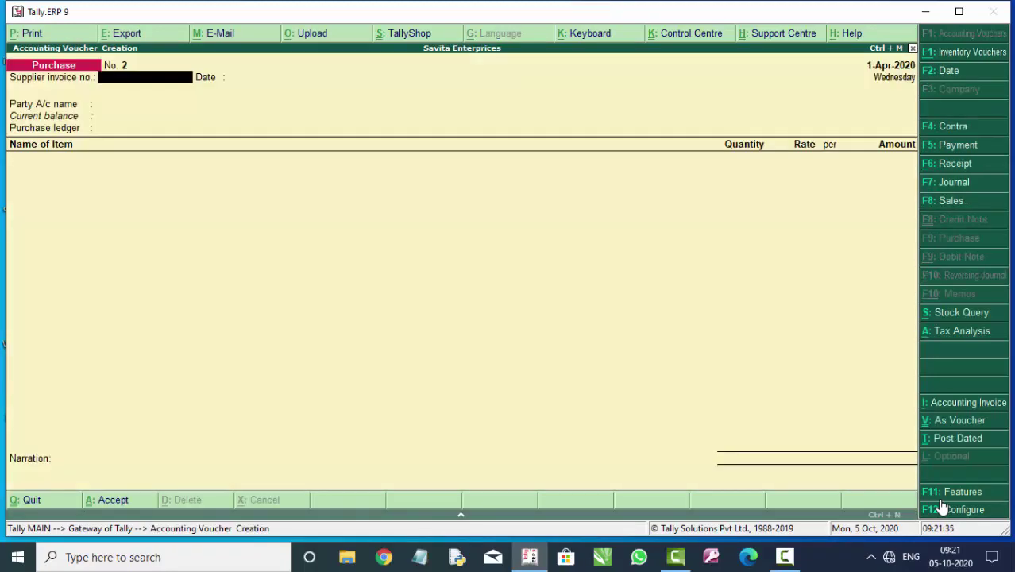
pyautogui.press('F8')
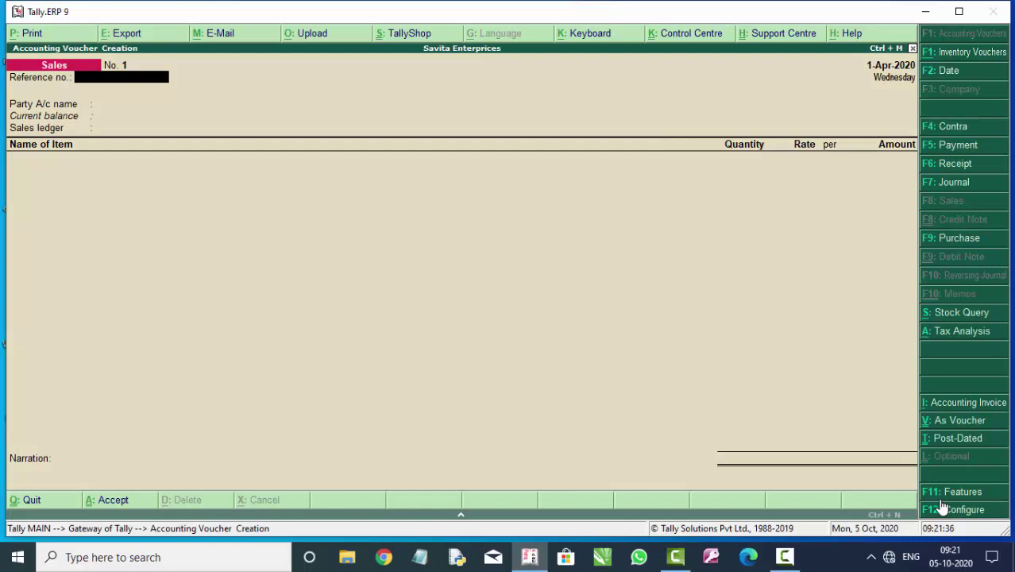
pyautogui.write('89')
pyautogui.write('0-')
pyautogui.press('Return')
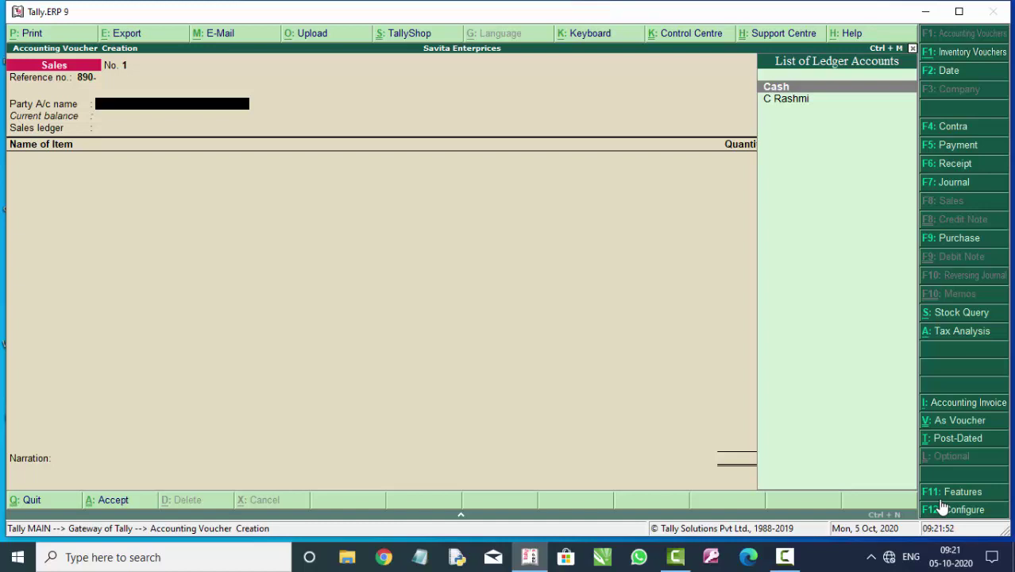
pyautogui.hotkey('alt', 'c')
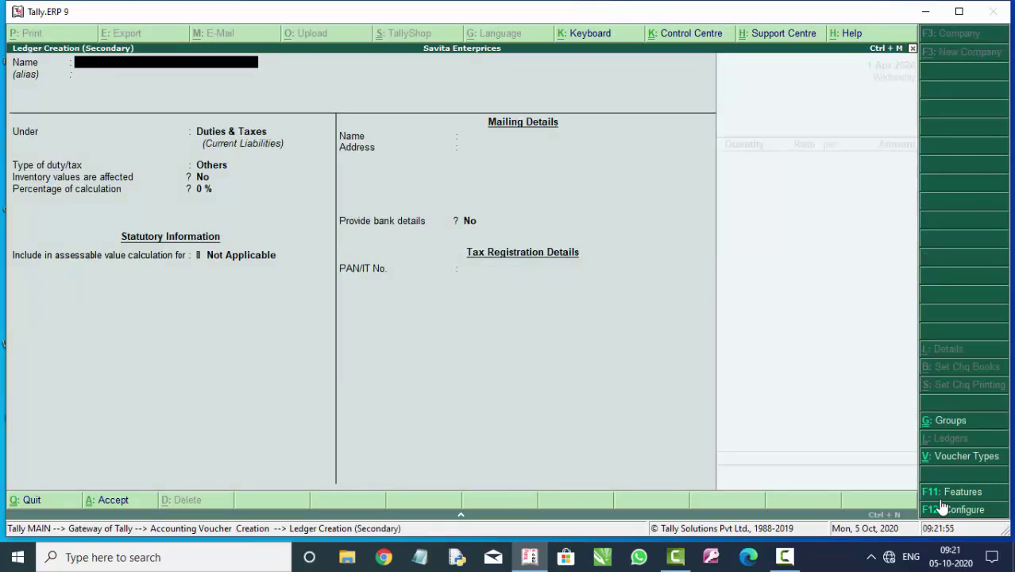
# Name the new customer ledger and place it under Sundry Debtors with bill-by-bill balances.
pyautogui.write('Rav')
pyautogui.write('i D')
pyautogui.press('Return')
pyautogui.press('Return')
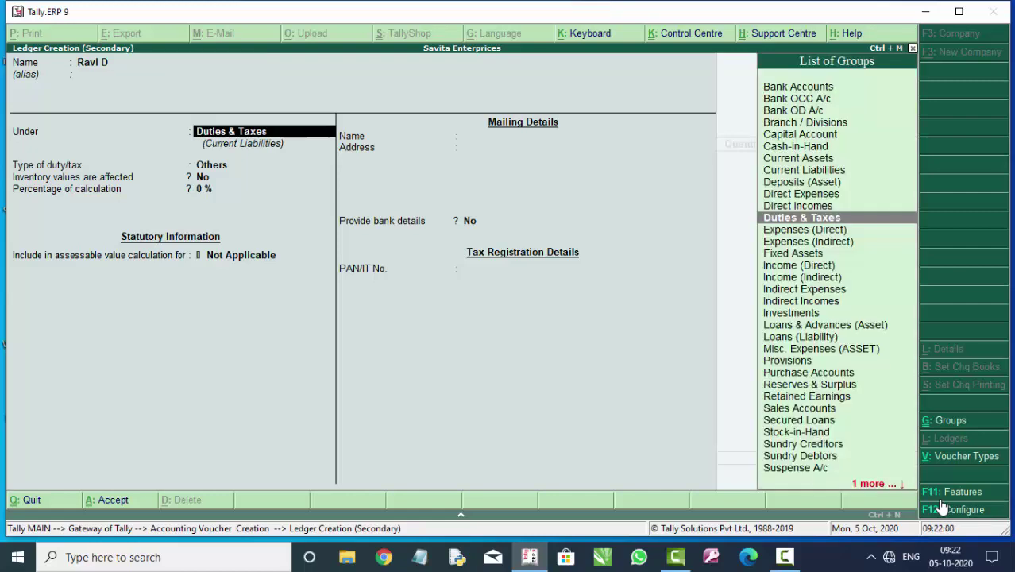
pyautogui.write('S')
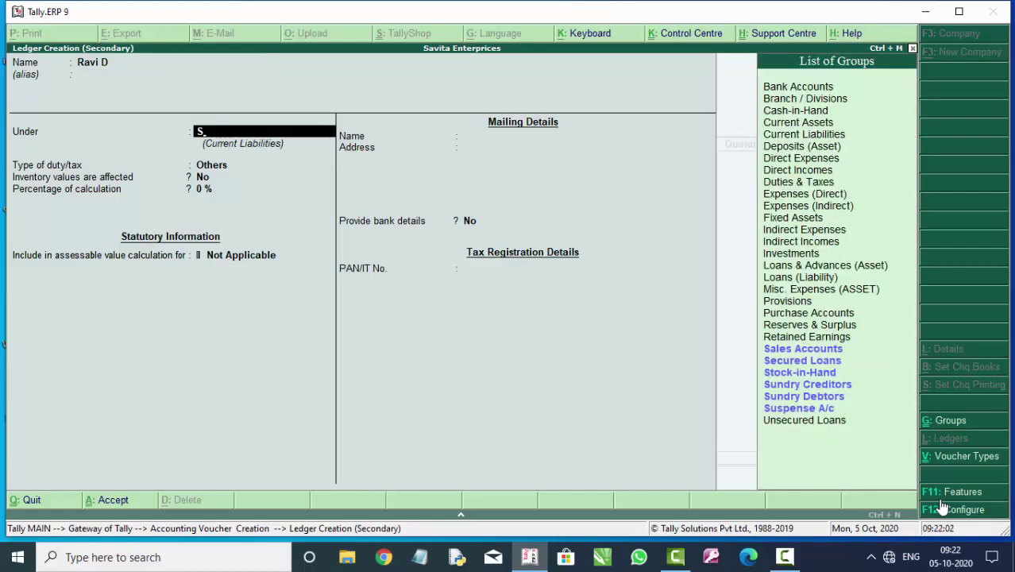
pyautogui.press('Down')
pyautogui.press('Down')
pyautogui.press('Down')
pyautogui.press('Down')
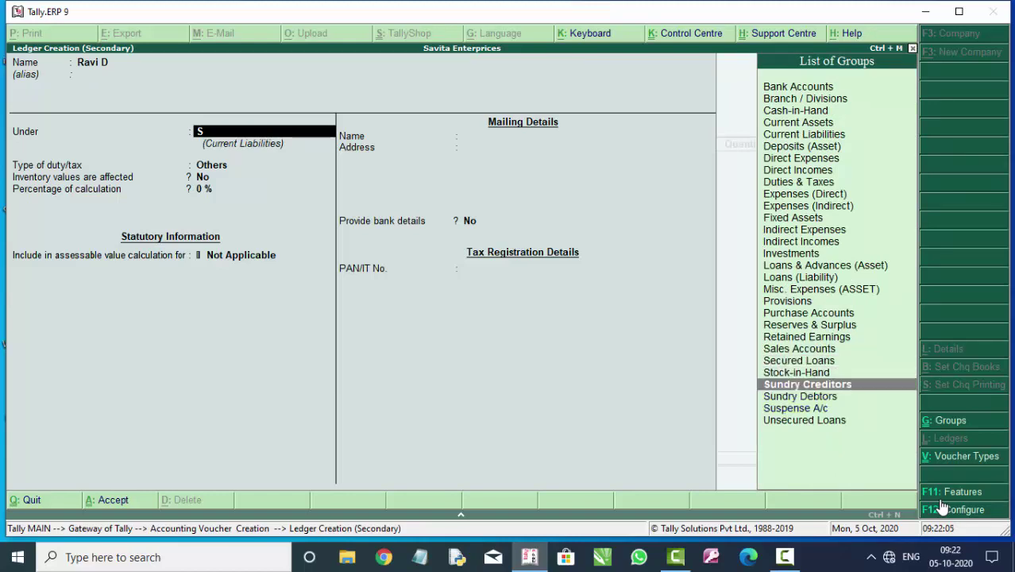
pyautogui.press('Down')
pyautogui.press('Return')
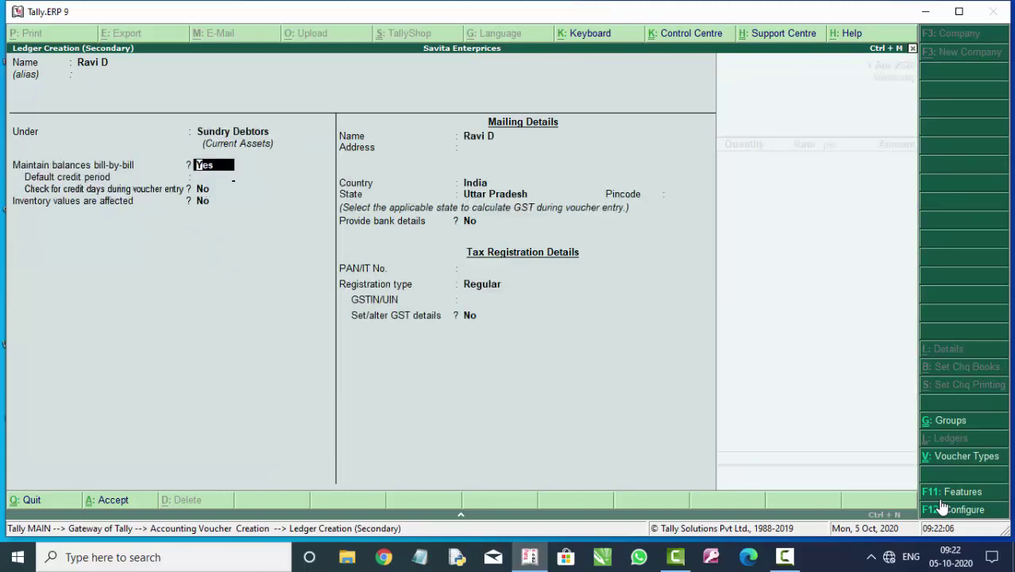
pyautogui.press('Return')
pyautogui.press('Return')
# Accept the remaining ledger fields and step through the sale's party details.
pyautogui.press('Return')
pyautogui.press('Return')
pyautogui.press('Return')
pyautogui.press('Return')
pyautogui.press('Return')
pyautogui.press('Return')
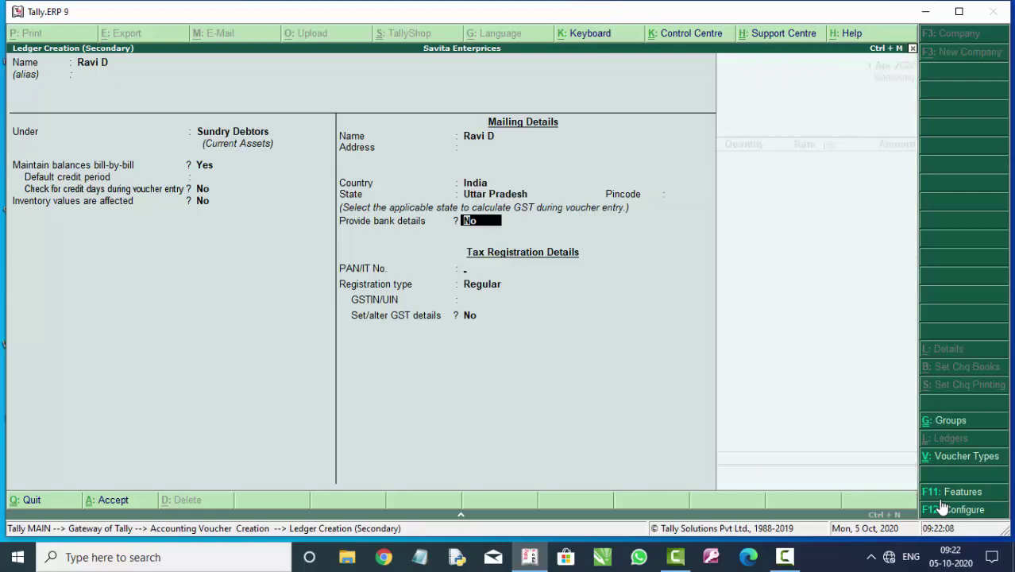
pyautogui.press('Return')
pyautogui.press('Return')
pyautogui.press('Return')
pyautogui.press('Return')
pyautogui.press('Return')
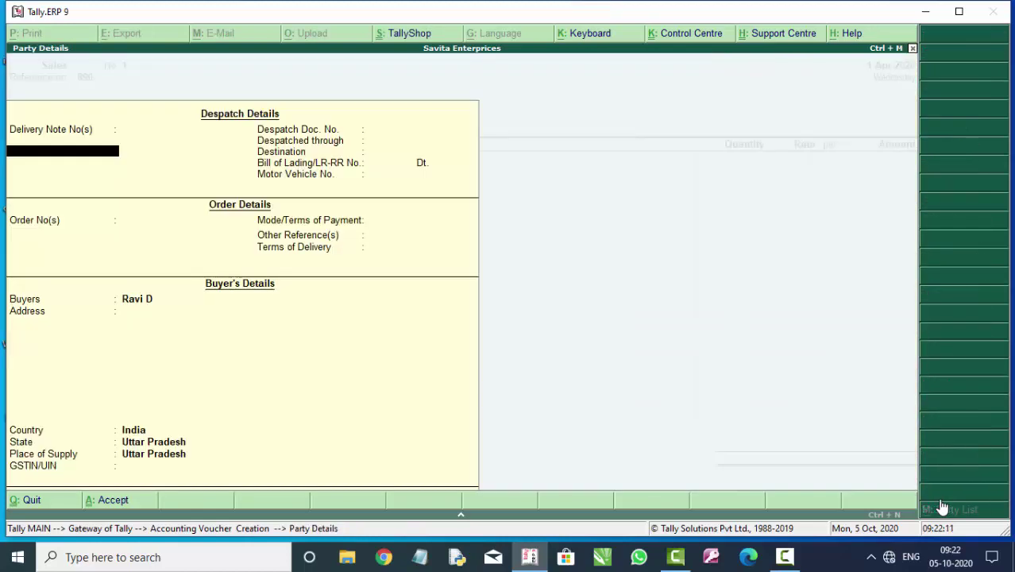
pyautogui.press('Return')
pyautogui.press('Return')
pyautogui.press('Return')
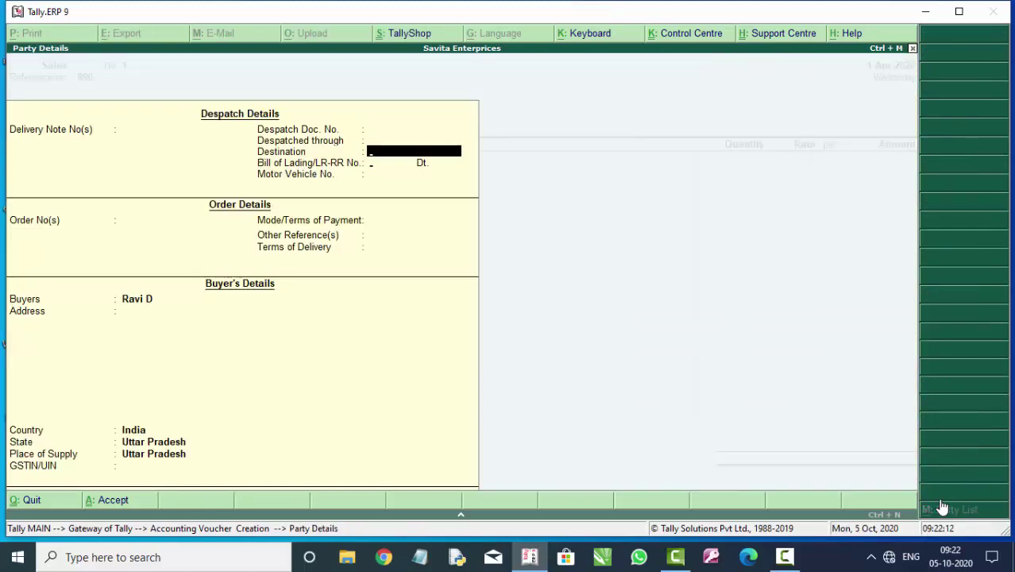
pyautogui.press('Return')
pyautogui.press('Return')
pyautogui.press('Return')
pyautogui.press('Return')
pyautogui.press('Return')
pyautogui.press('Return')
pyautogui.press('Return')
pyautogui.press('Return')
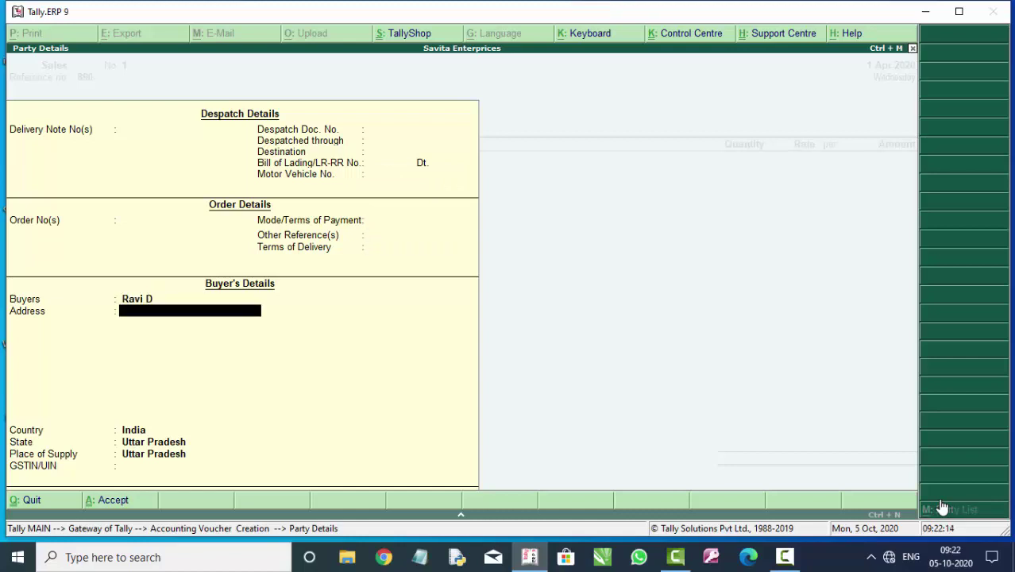
pyautogui.press('Return')
pyautogui.press('Return')
pyautogui.press('Return')
pyautogui.press('Return')
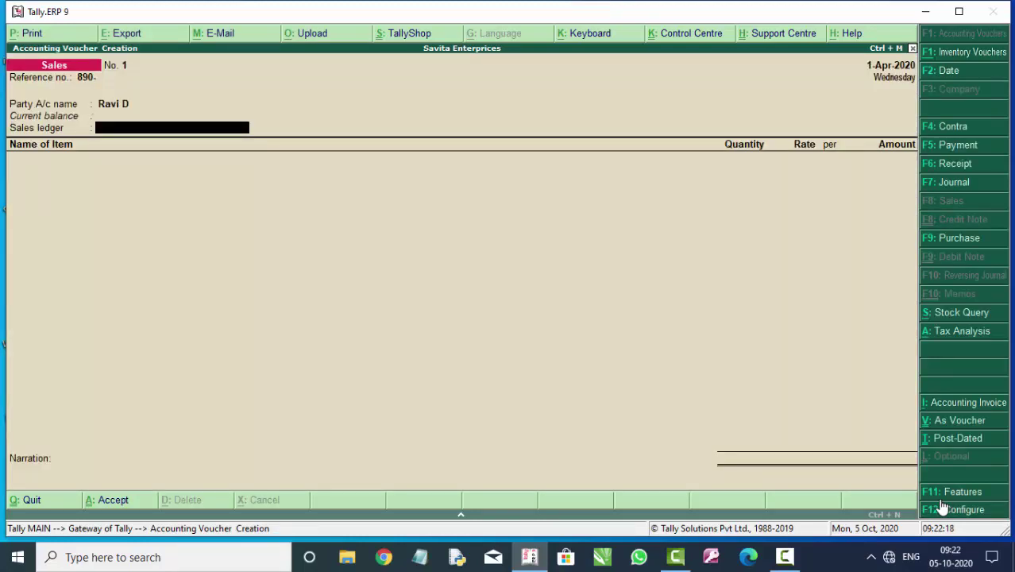
# Return to the party account and create a new customer ledger, correcting its name to add an initial.
pyautogui.press('BackSpace')
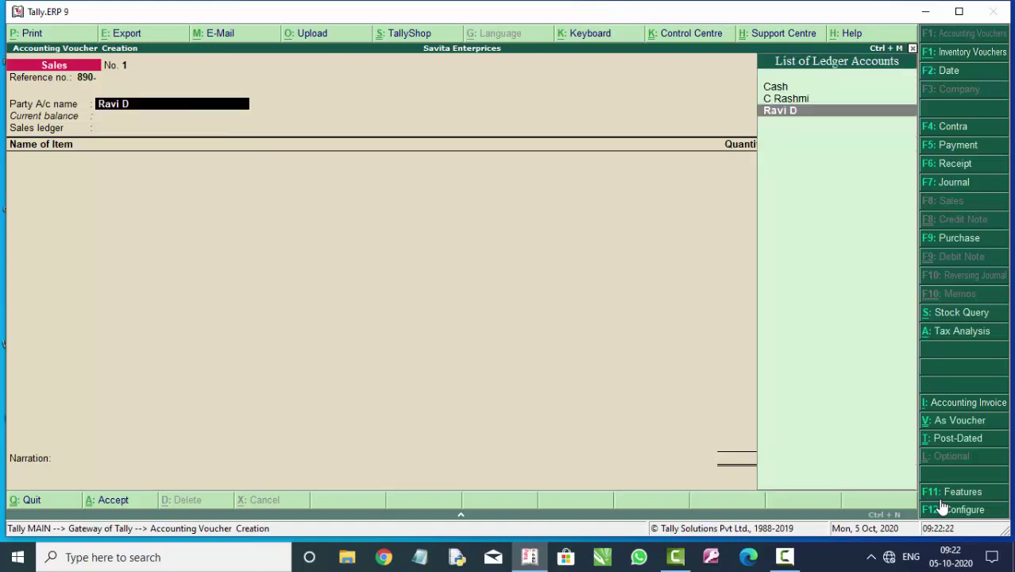
pyautogui.hotkey('alt', 'c')
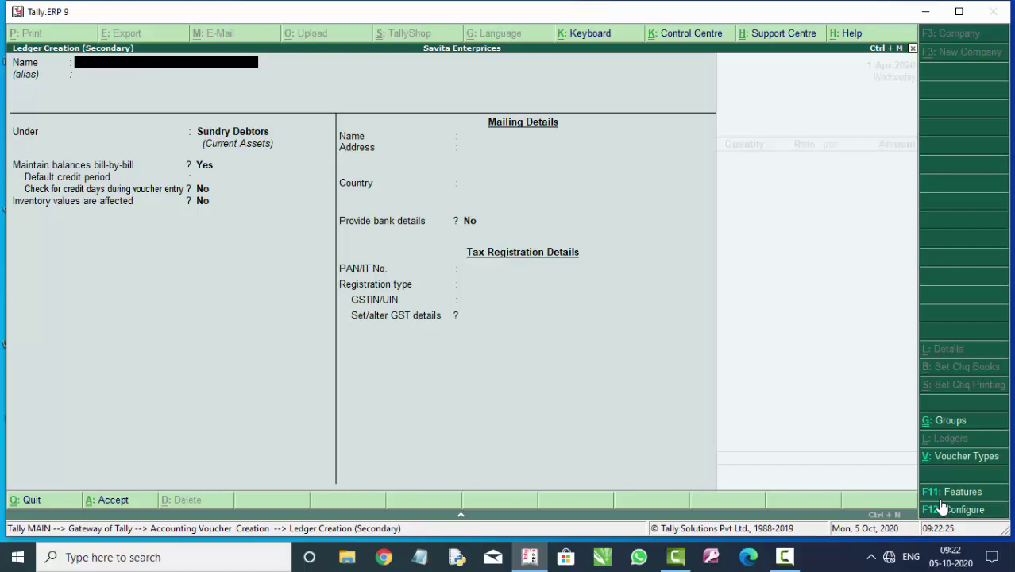
pyautogui.write('R')
pyautogui.write('am')
pyautogui.press('Return')
pyautogui.press('BackSpace')
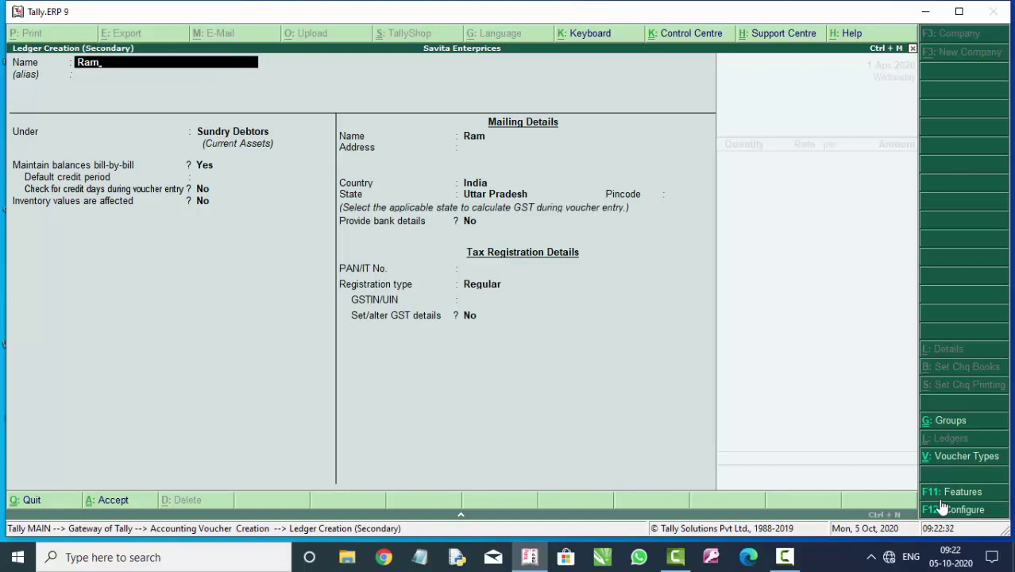
pyautogui.write('d')
pyautogui.press('Return')
pyautogui.press('Return')
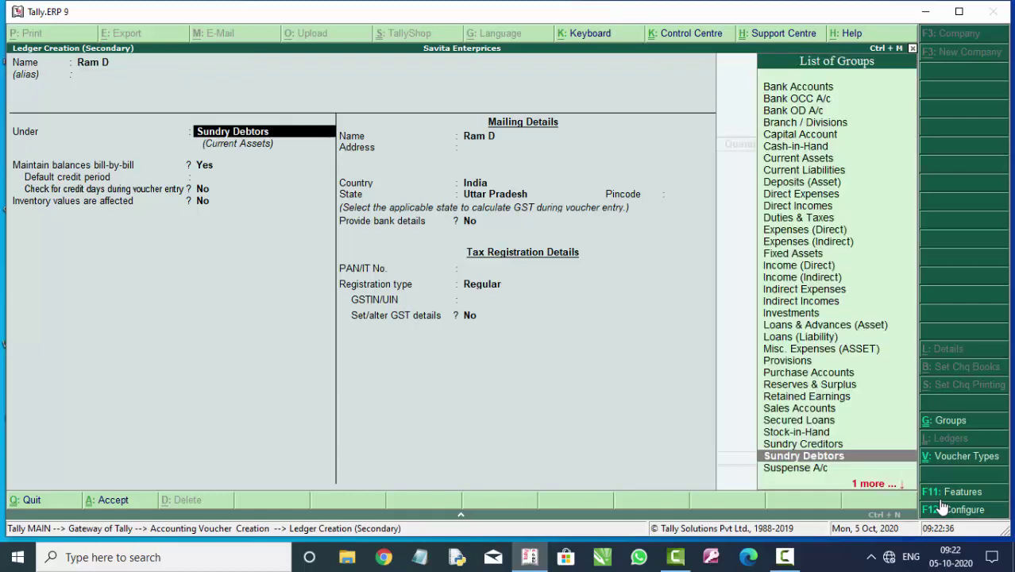
# Keep Sundry Debtors and bill-by-bill defaults, save the ledger, and accept the party details.
pyautogui.press('Return')
pyautogui.press('Return')
pyautogui.press('Return')
pyautogui.press('Return')
pyautogui.press('Return')
pyautogui.press('Return')
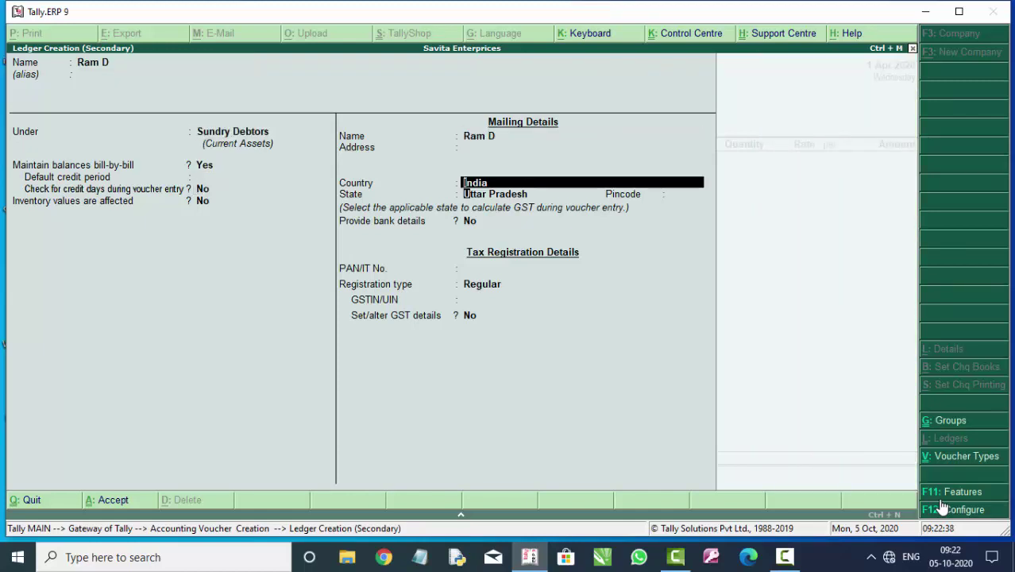
pyautogui.press('Return')
pyautogui.press('Return')
pyautogui.press('Return')
pyautogui.press('Return')
pyautogui.press('Return')
pyautogui.press('Return')
pyautogui.press('Return')
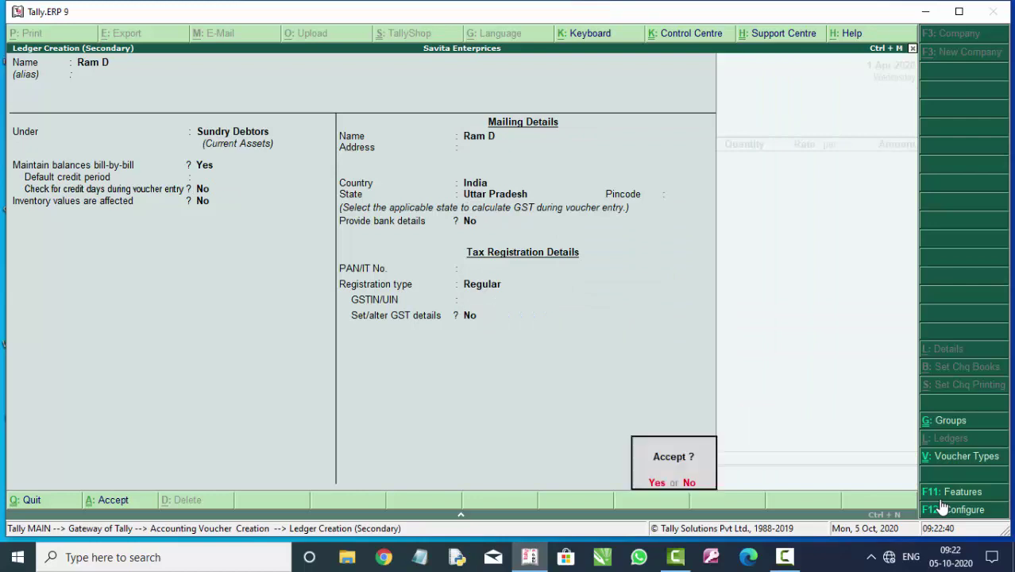
pyautogui.press('Return')
pyautogui.press('Return')
pyautogui.press('Return')
pyautogui.press('Return')
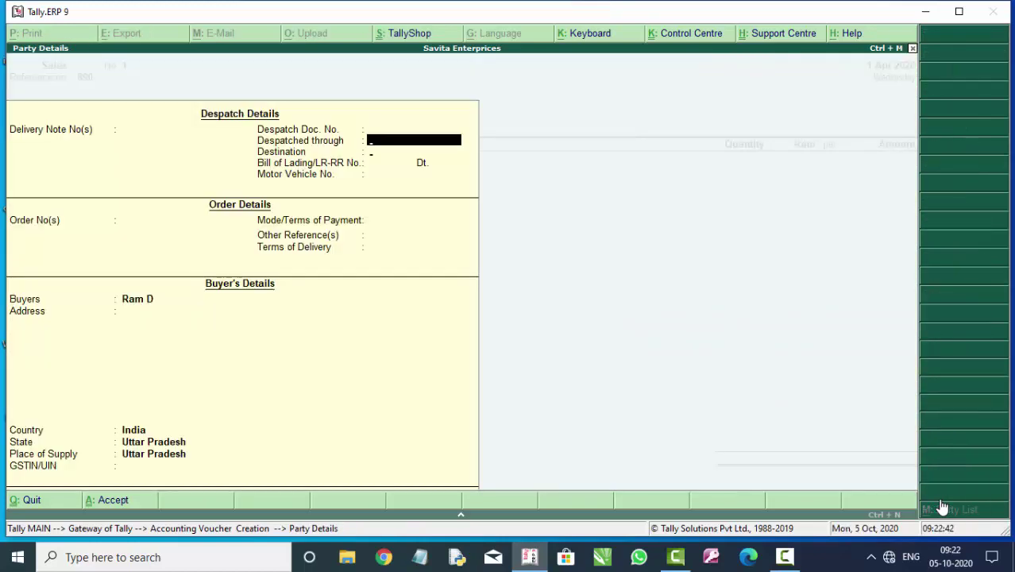
pyautogui.press('Return')
pyautogui.press('Return')
pyautogui.press('Return')
pyautogui.press('Return')
pyautogui.press('Return')
pyautogui.press('Return')
pyautogui.press('Return')
pyautogui.press('Return')
pyautogui.press('Return')
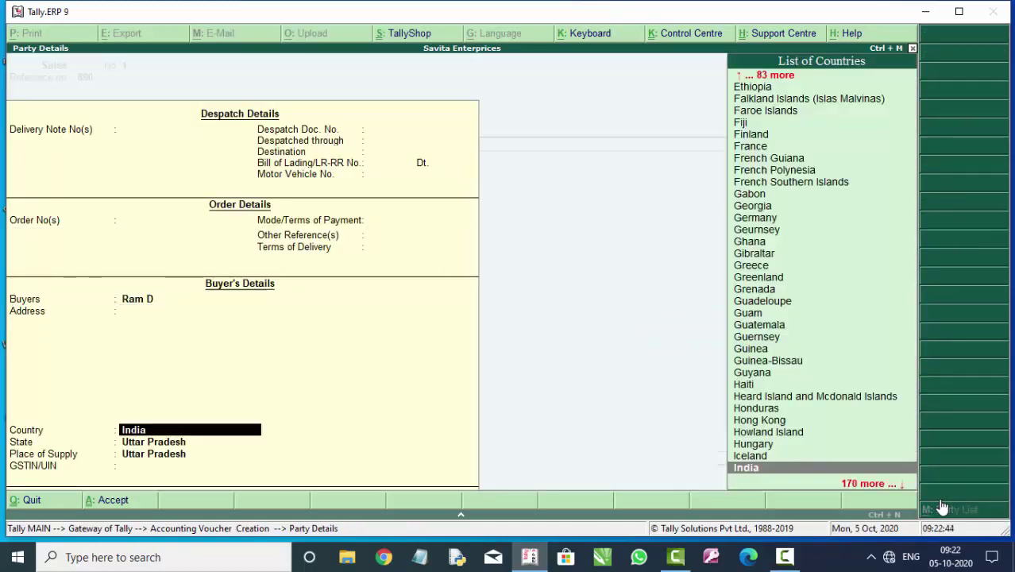
pyautogui.press('Return')
pyautogui.press('Return')
pyautogui.press('Return')
pyautogui.press('Return')
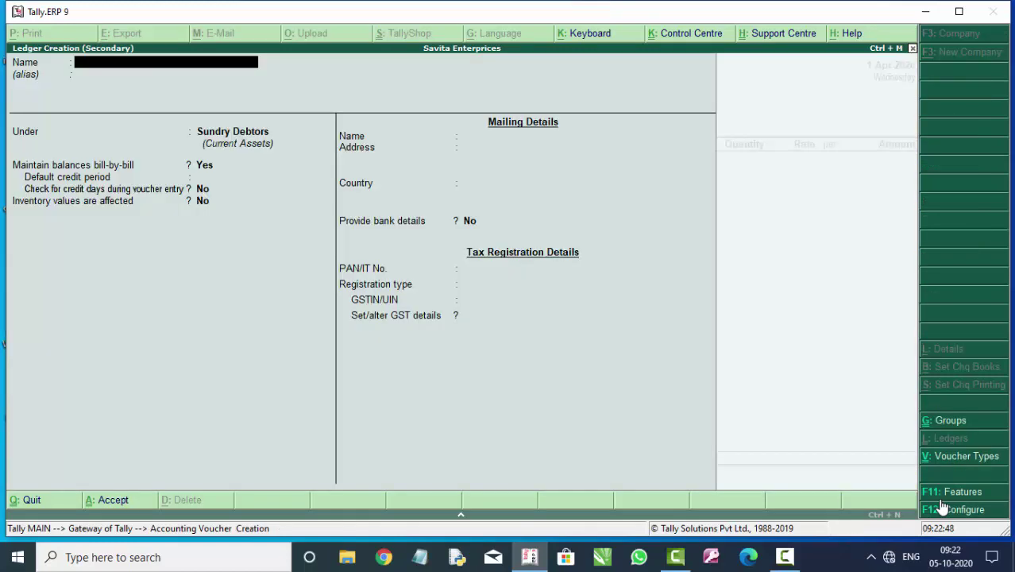
# Fill in a Sales A/c ledger under Sales Accounts, GST applicable, supply type Services.
pyautogui.write('Sal')
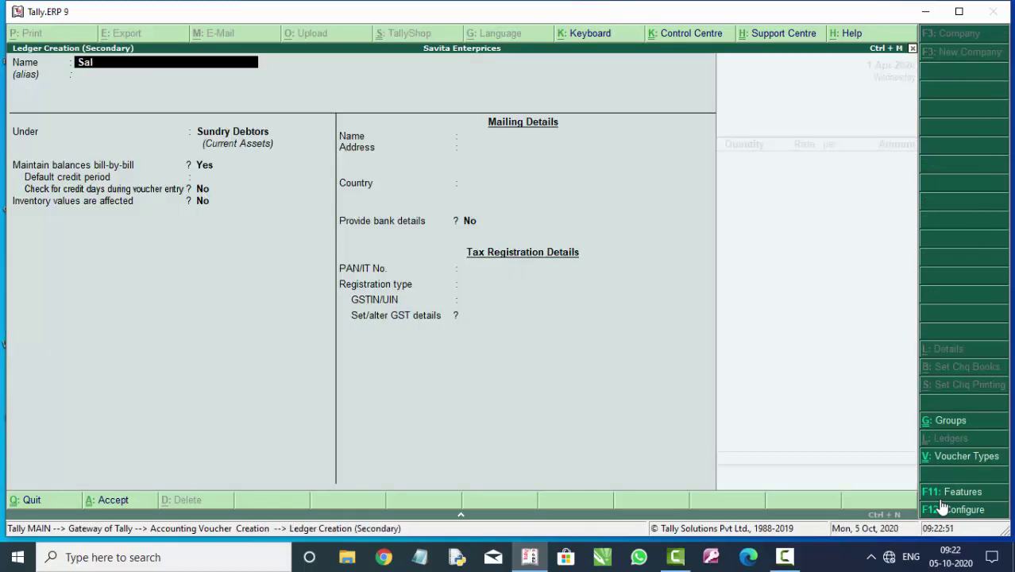
pyautogui.write('es a')
pyautogui.write('/c')
pyautogui.press('Return')
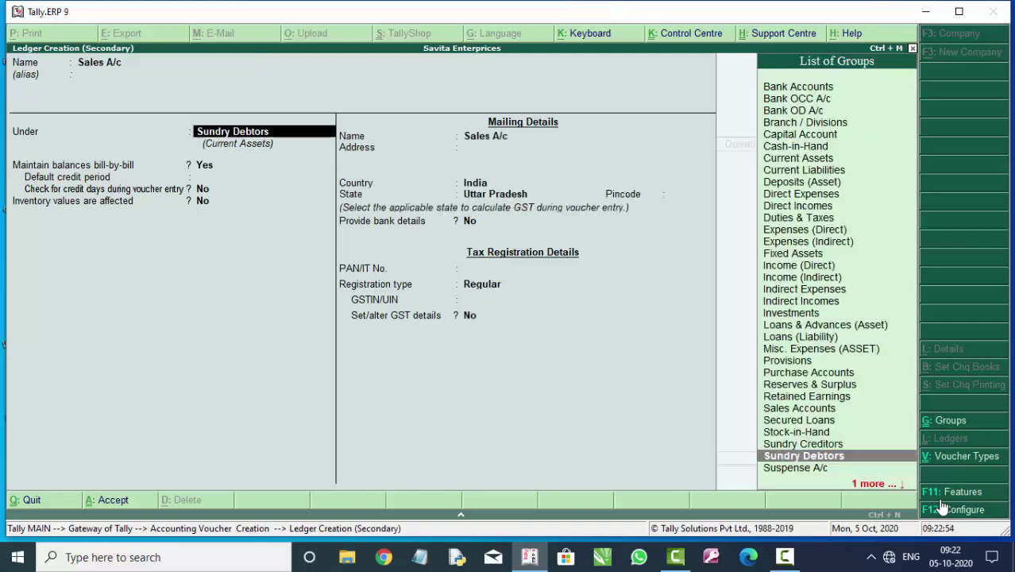
pyautogui.write('s')
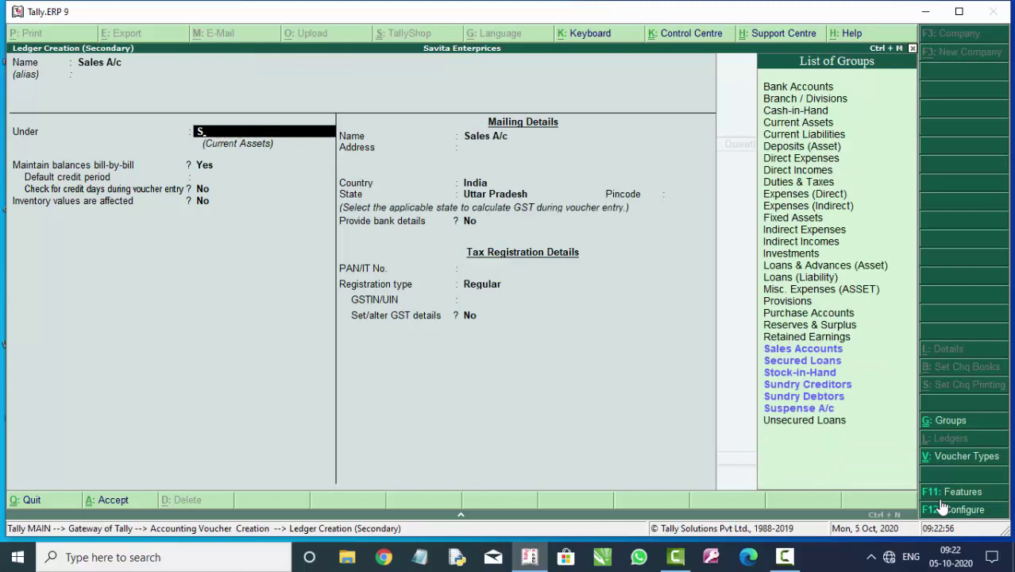
pyautogui.press('Down')
pyautogui.press('Up')
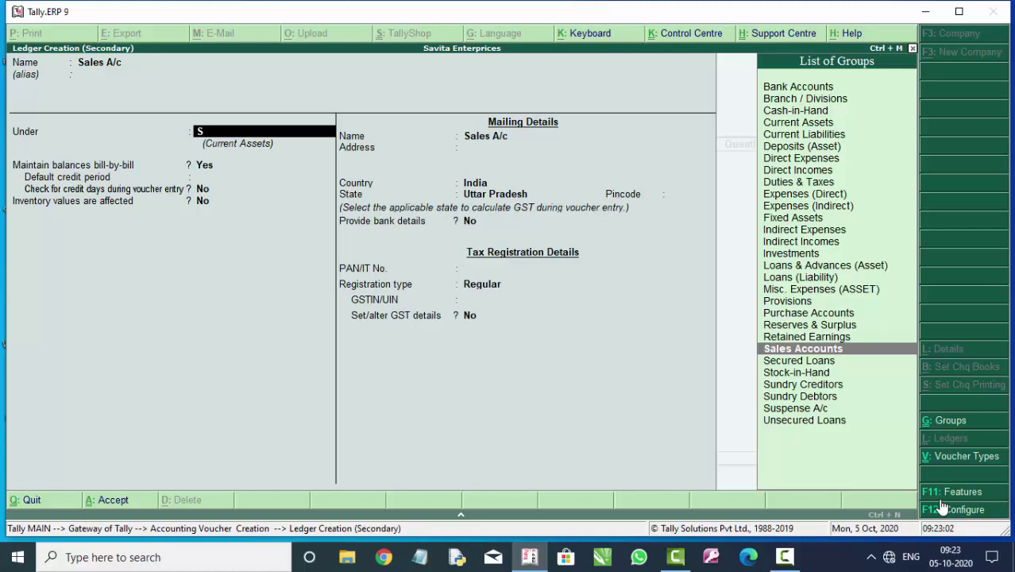
pyautogui.press('Return')
pyautogui.press('Return')
pyautogui.press('Return')
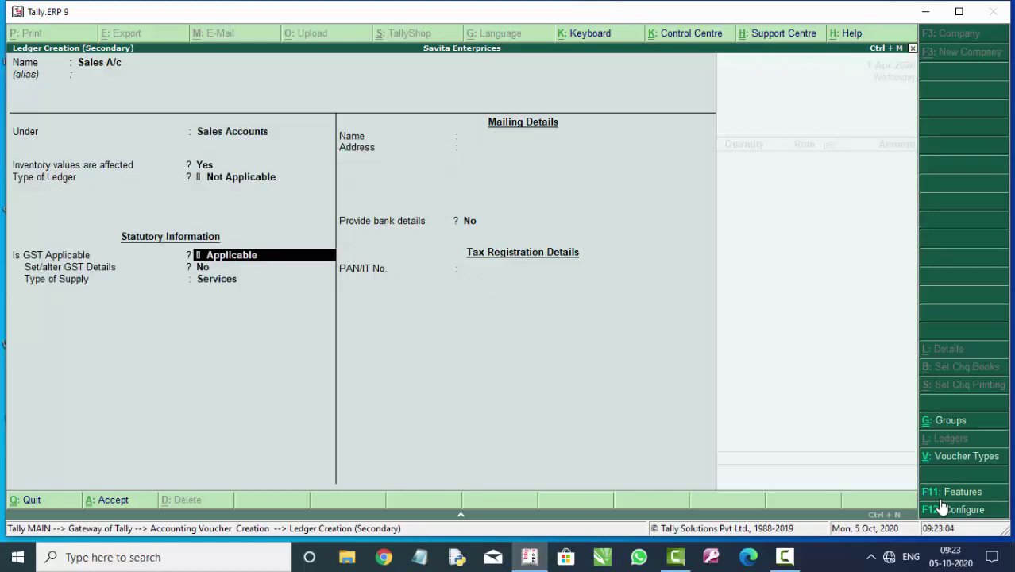
pyautogui.press('Return')
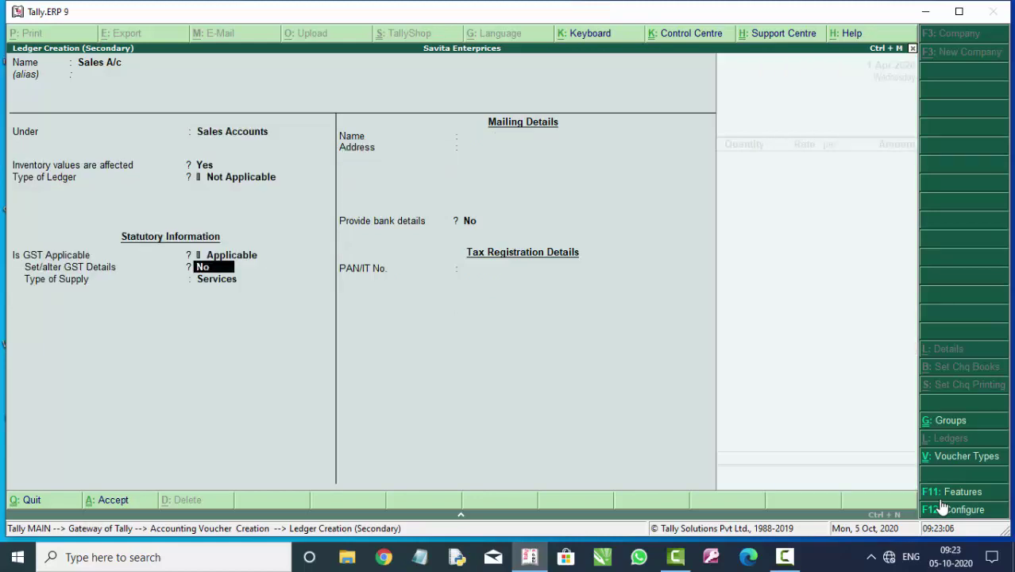
pyautogui.press('Return')
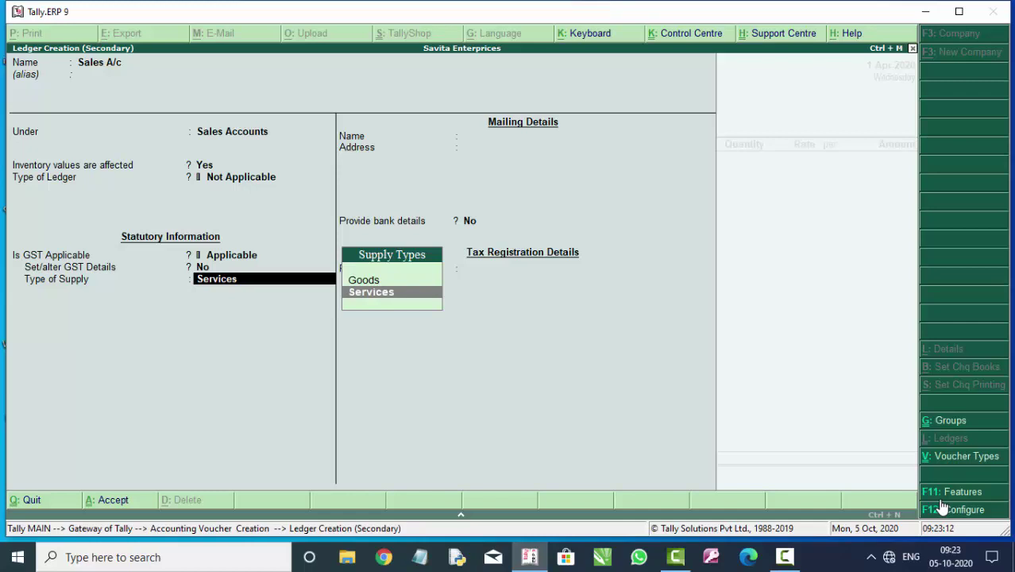
pyautogui.press('Up')
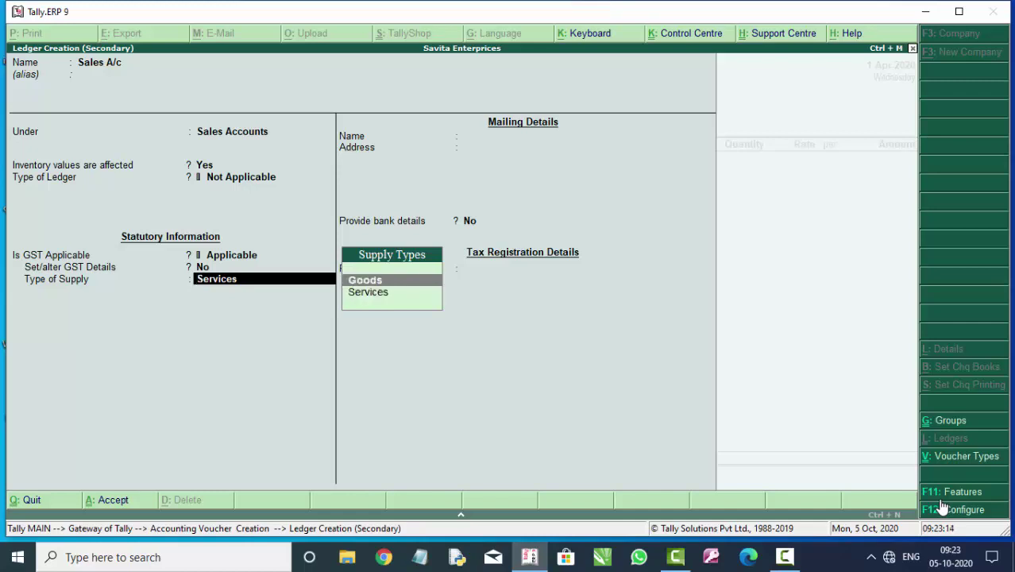
pyautogui.press('Return')
pyautogui.press('Return')
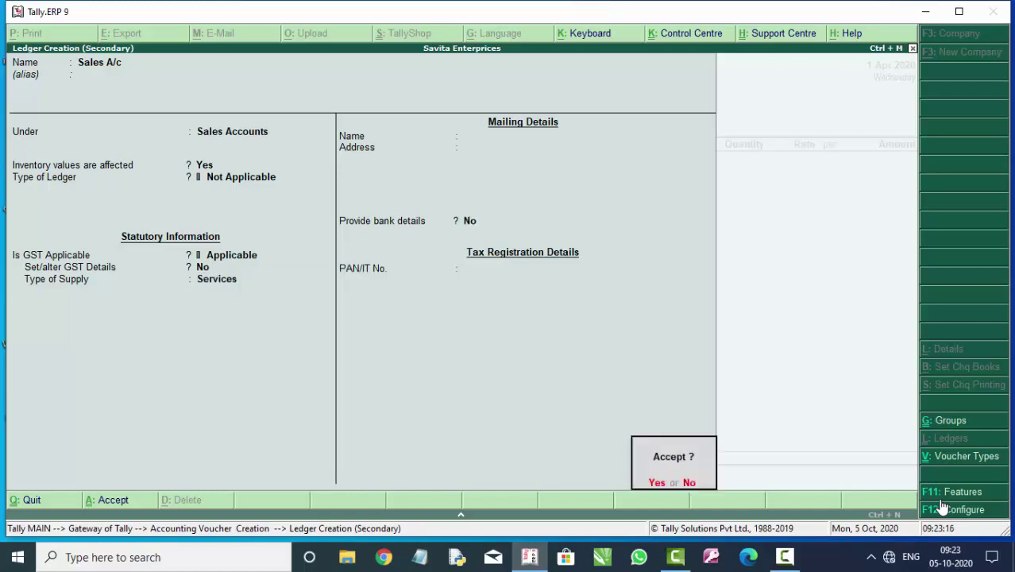
pyautogui.press('Return')
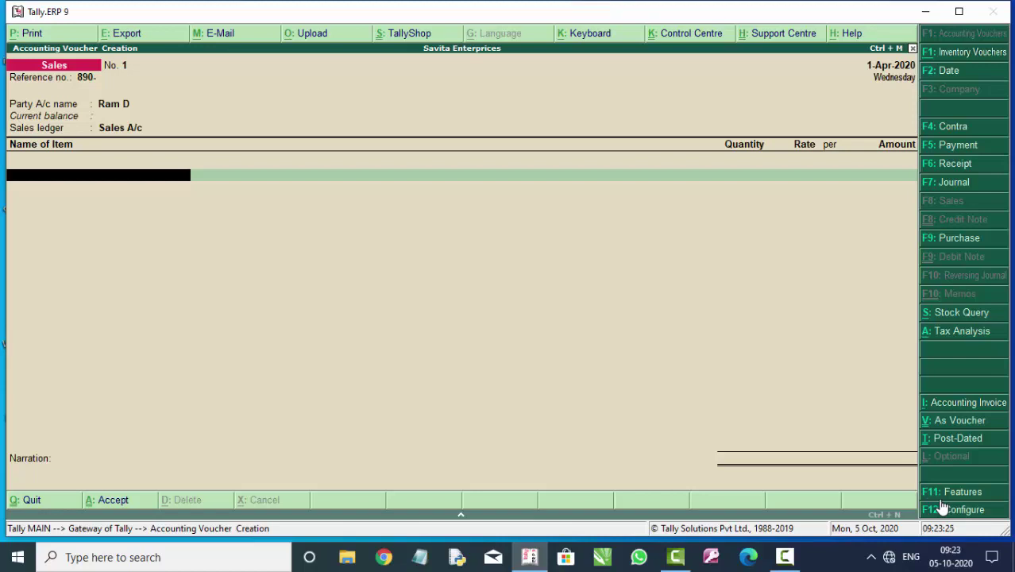
# Enter Mouse as the first sales item: 477 units at 200.00.
pyautogui.write('M')
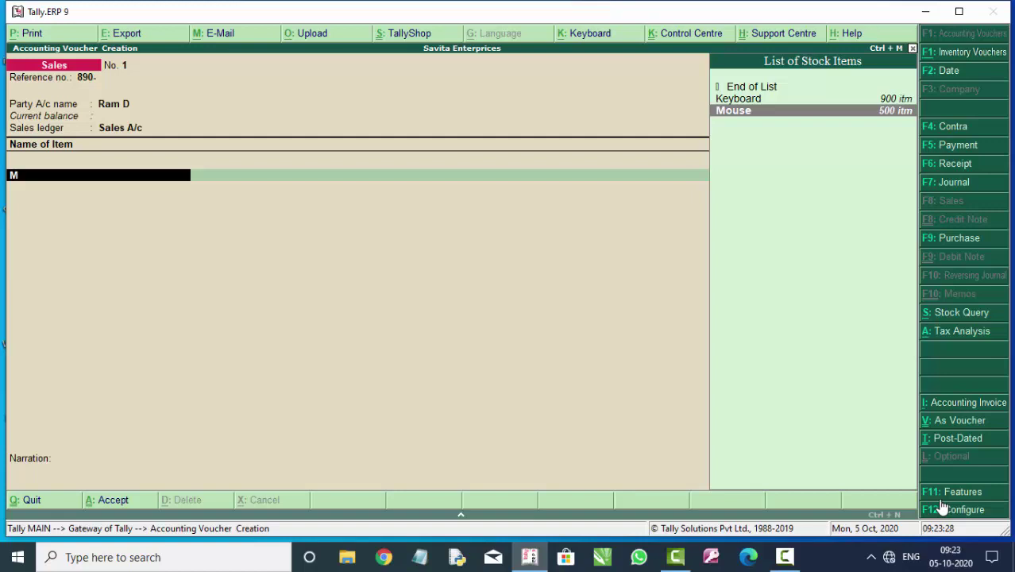
pyautogui.press('Return')
pyautogui.press('Return')
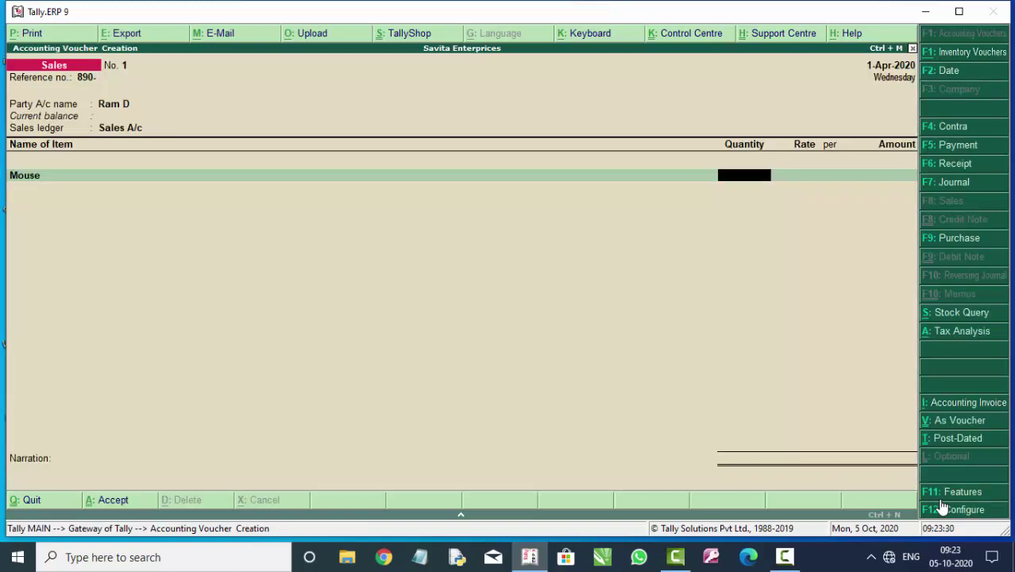
pyautogui.write('5')
pyautogui.write('77')
pyautogui.press('BackSpace')
pyautogui.press('BackSpace')
pyautogui.press('BackSpace')
pyautogui.write('477')
pyautogui.press('Return')
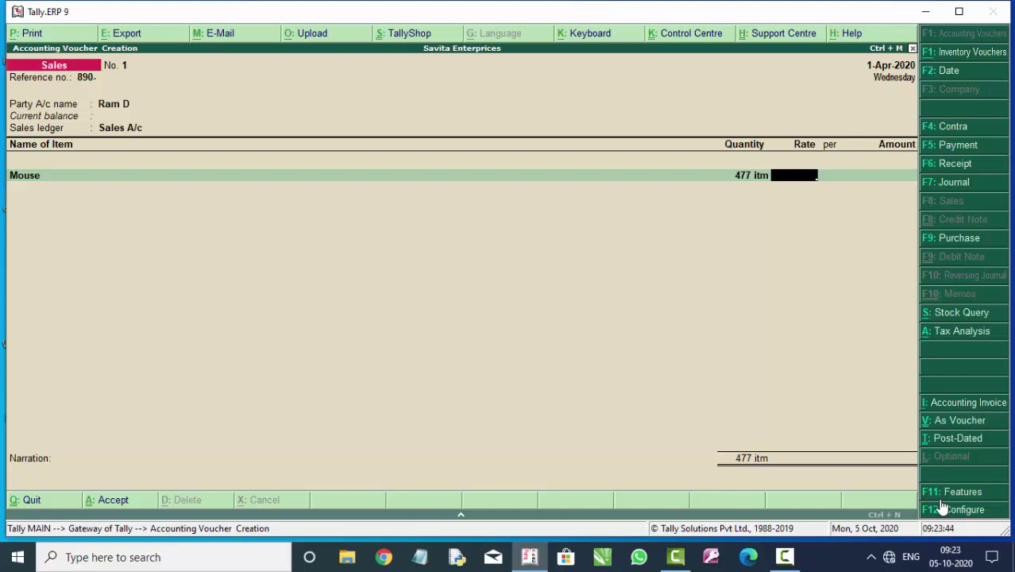
pyautogui.write('200')
pyautogui.press('Return')
pyautogui.press('Return')
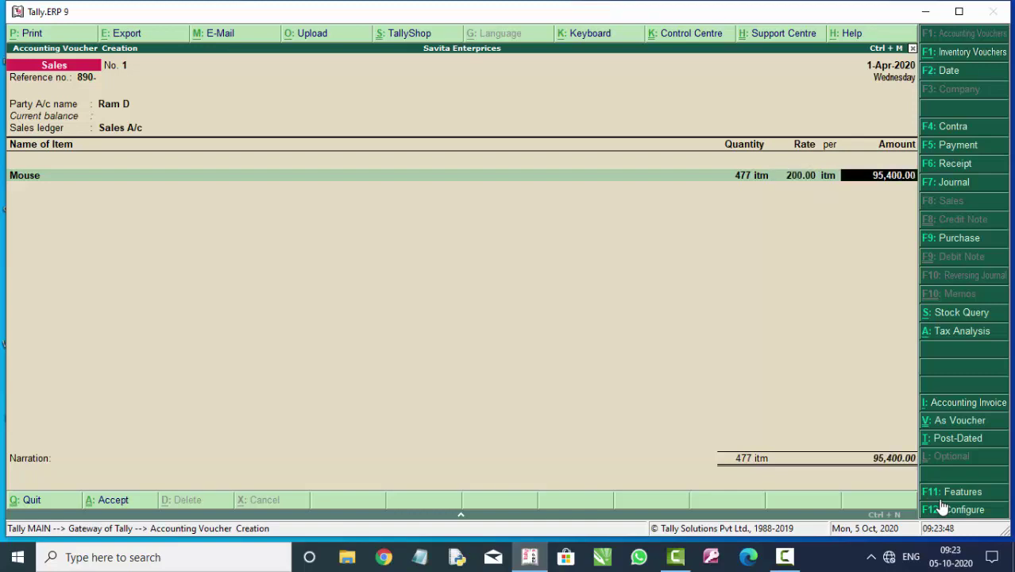
pyautogui.press('Return')
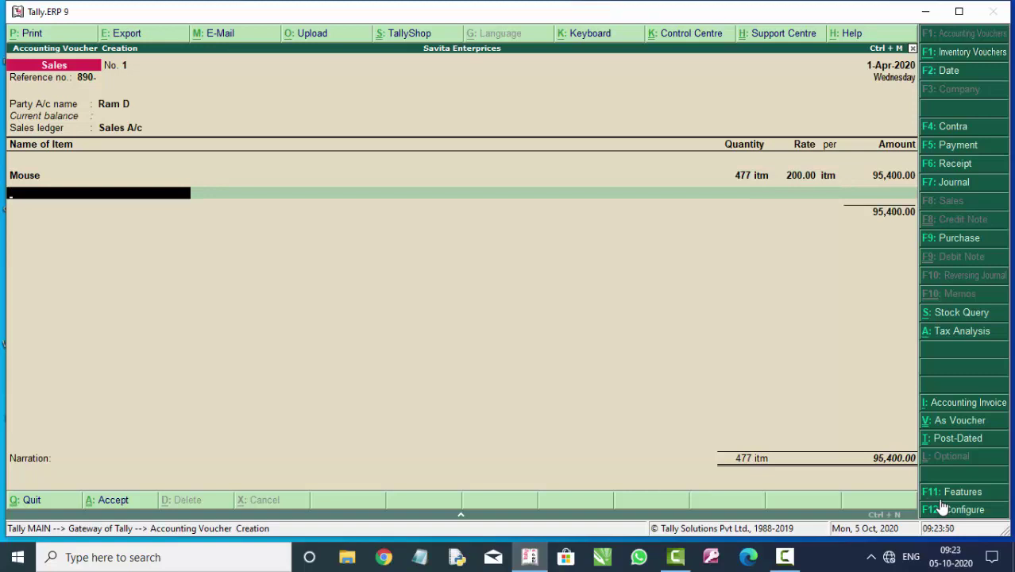
# Add Keyboard at 877 units for 260.00 each, totalling 3,23,420.00.
pyautogui.write('K')
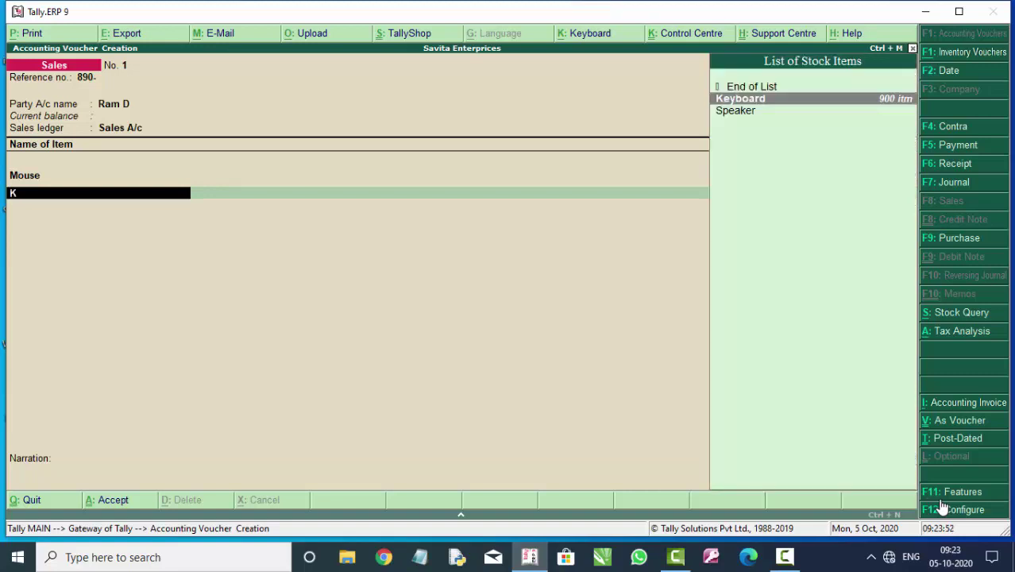
pyautogui.press('Return')
pyautogui.press('Return')
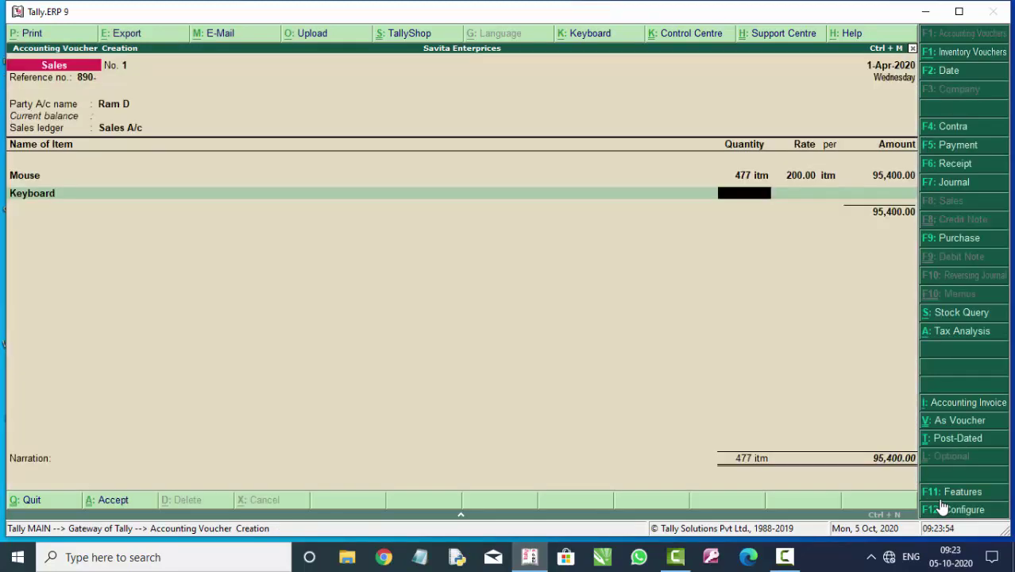
pyautogui.write('877')
pyautogui.press('Return')
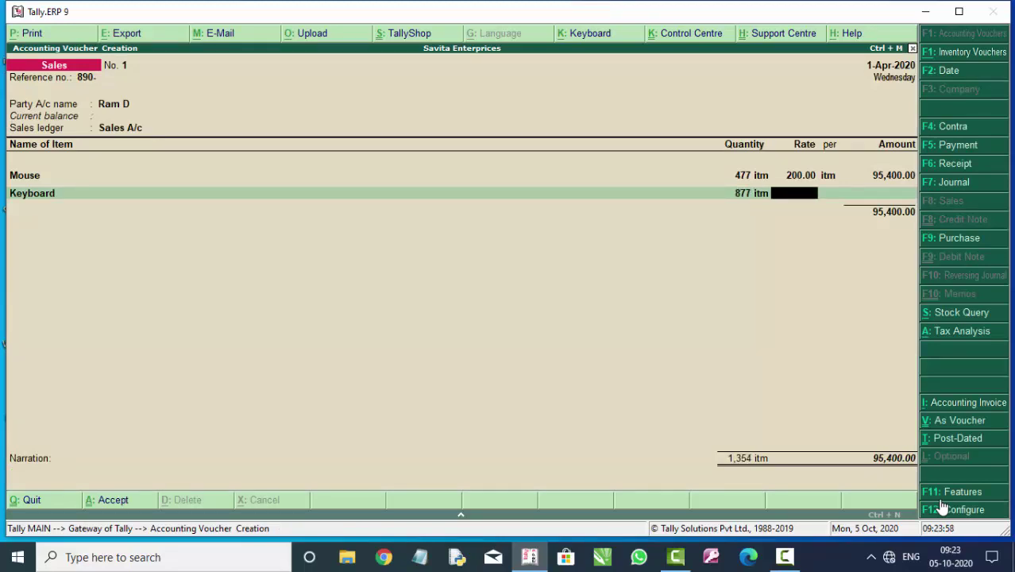
pyautogui.write('2')
pyautogui.write('60')
pyautogui.press('Return')
pyautogui.press('Return')
pyautogui.press('Return')
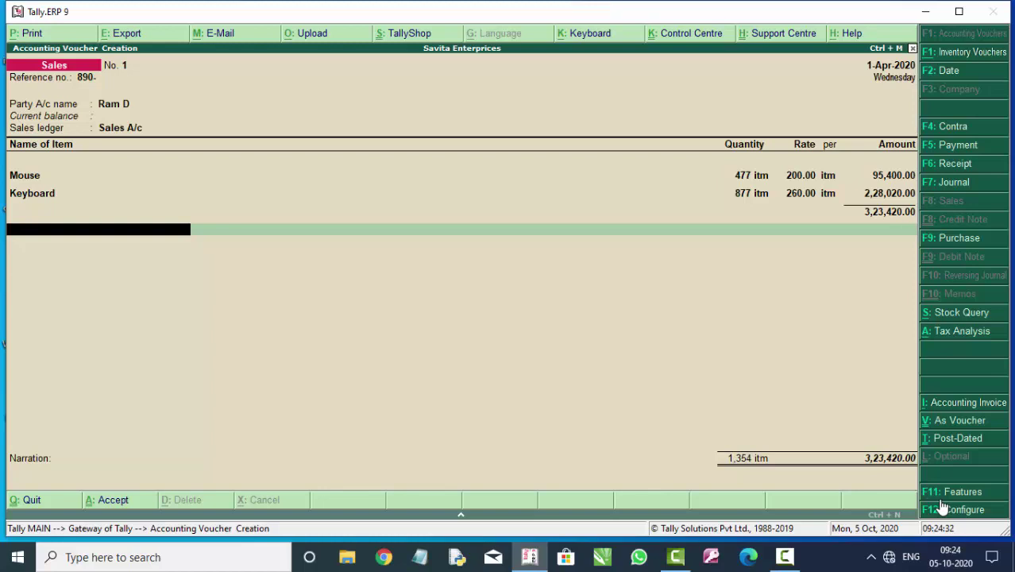
# Add Cgst and Sgst of 45,278.80 each to the bill, totalling 4,13,977.60, and settle it as a new reference.
pyautogui.write('C')
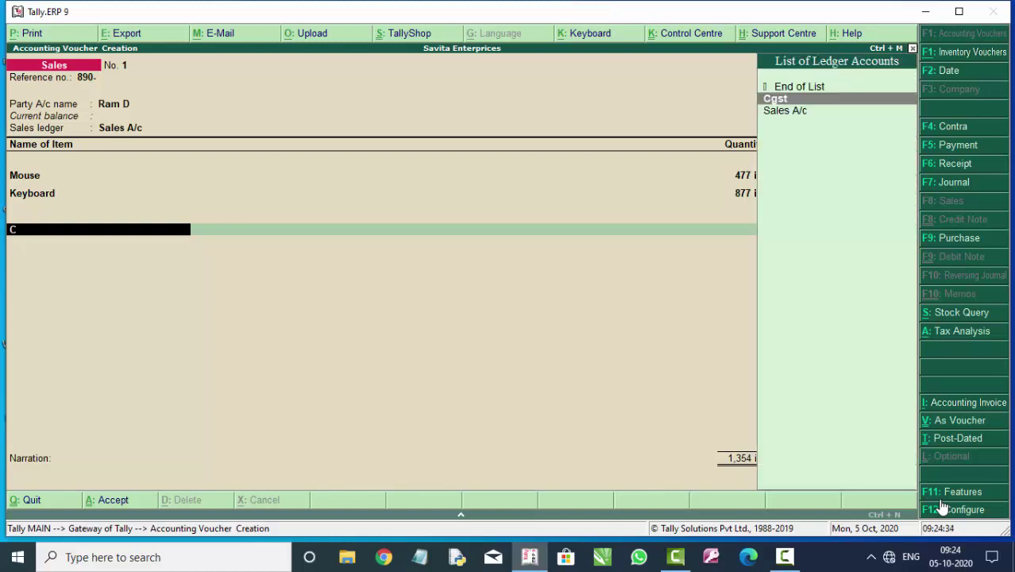
pyautogui.press('Return')
pyautogui.press('Return')
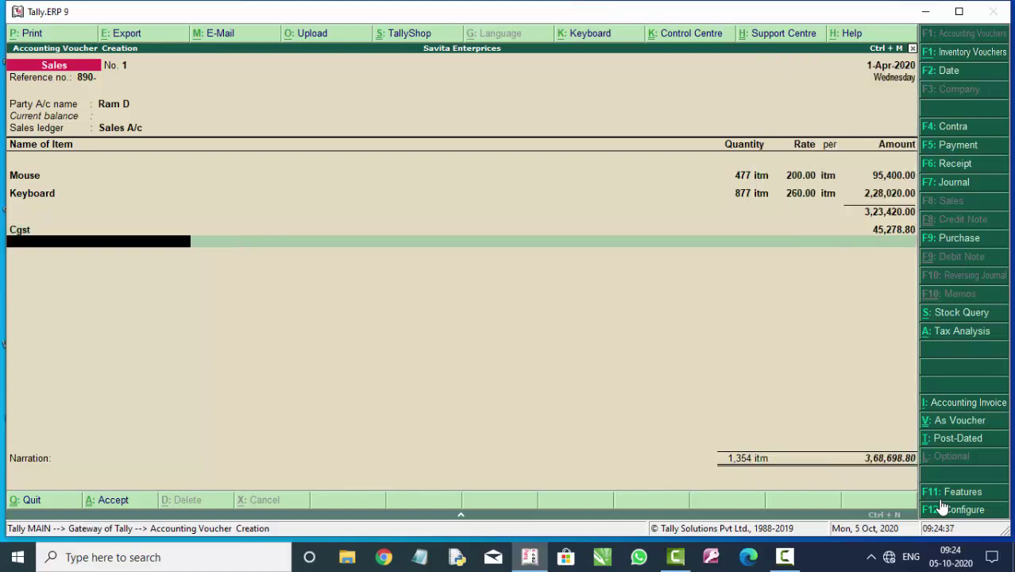
pyautogui.write('S')
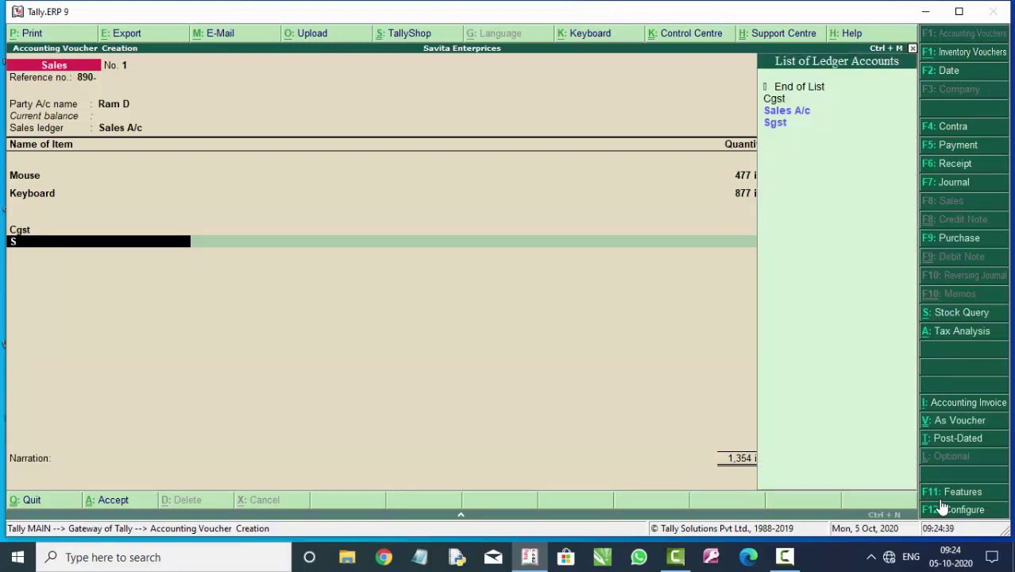
pyautogui.press('Return')
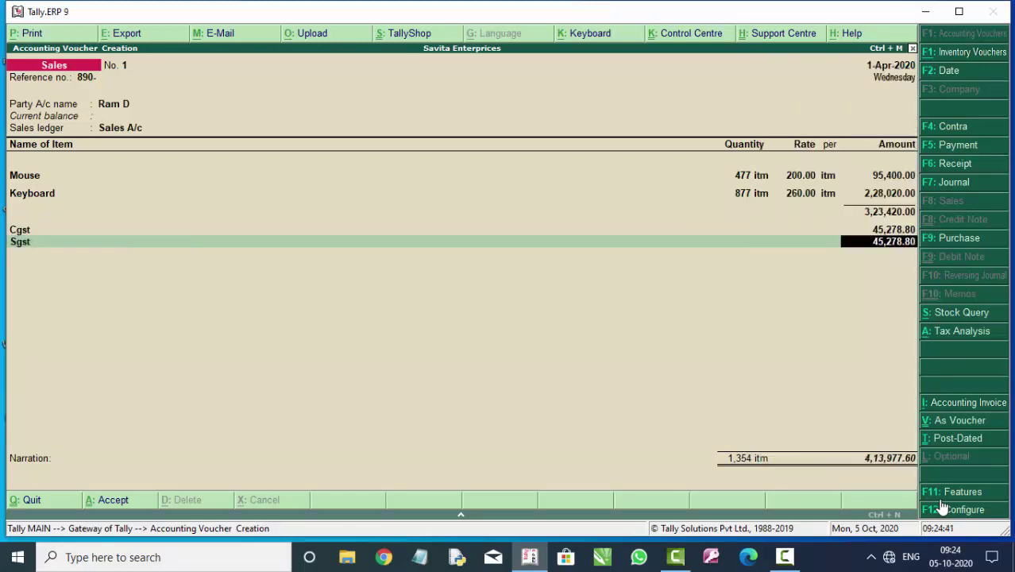
pyautogui.press('Return')
pyautogui.press('Return')
pyautogui.press('Return')
pyautogui.press('Return')
pyautogui.press('Return')
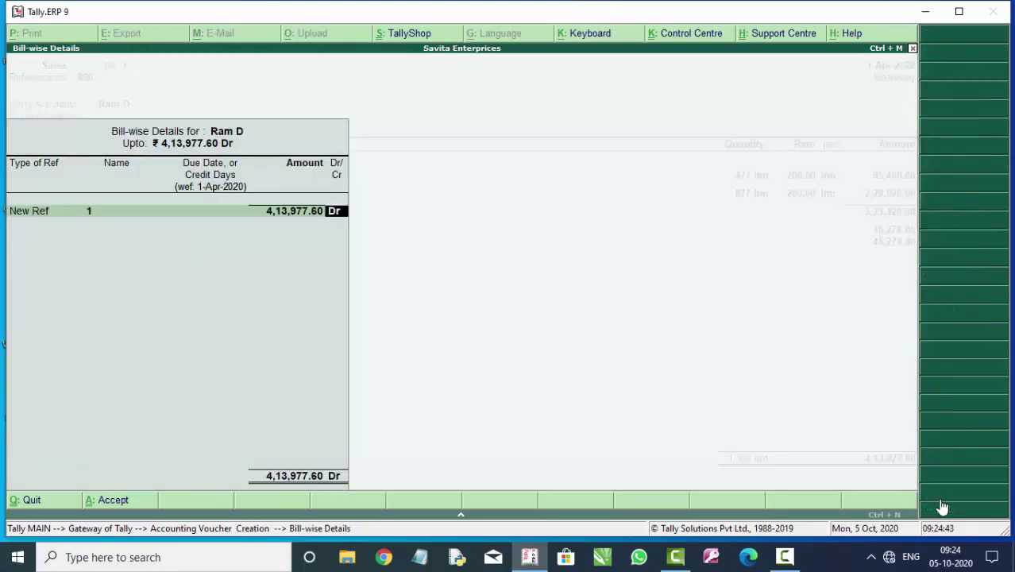
pyautogui.press('Return')
pyautogui.press('Return')
pyautogui.press('Return')
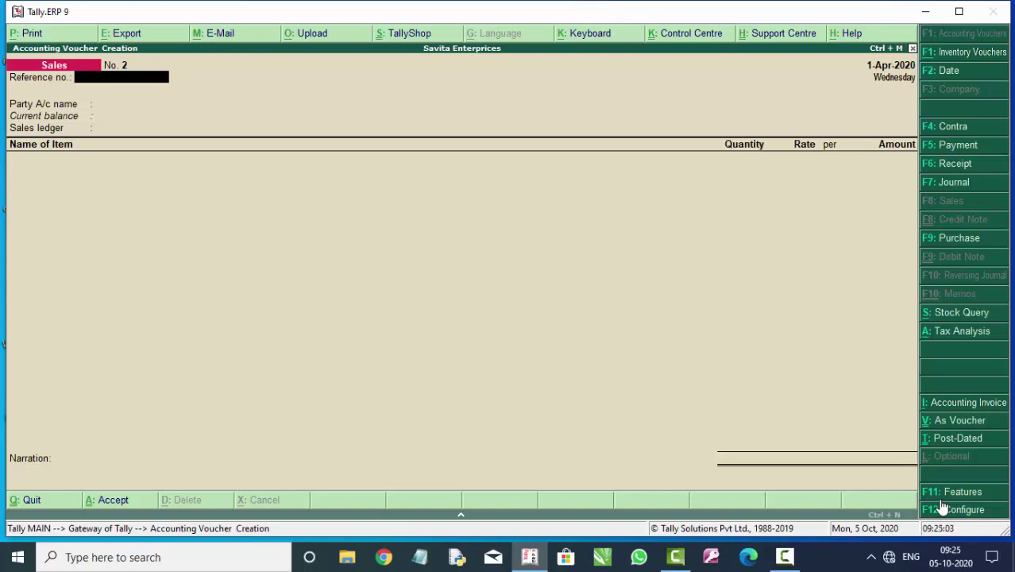
# Quit the next blank sales voucher to Gateway and reopen Accounting Vouchers.
pyautogui.press('Escape')
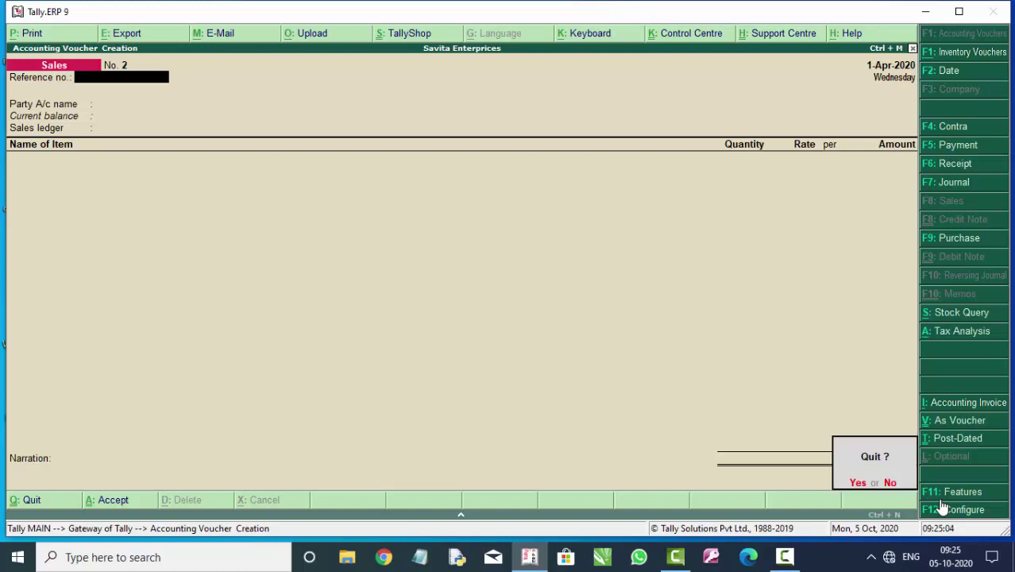
pyautogui.press('Return')
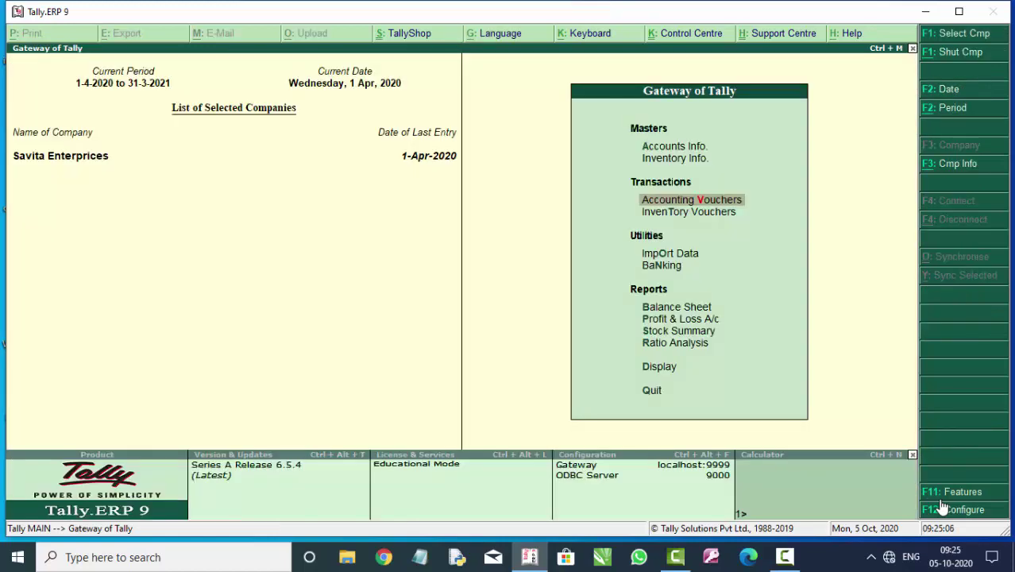
pyautogui.press('Return')
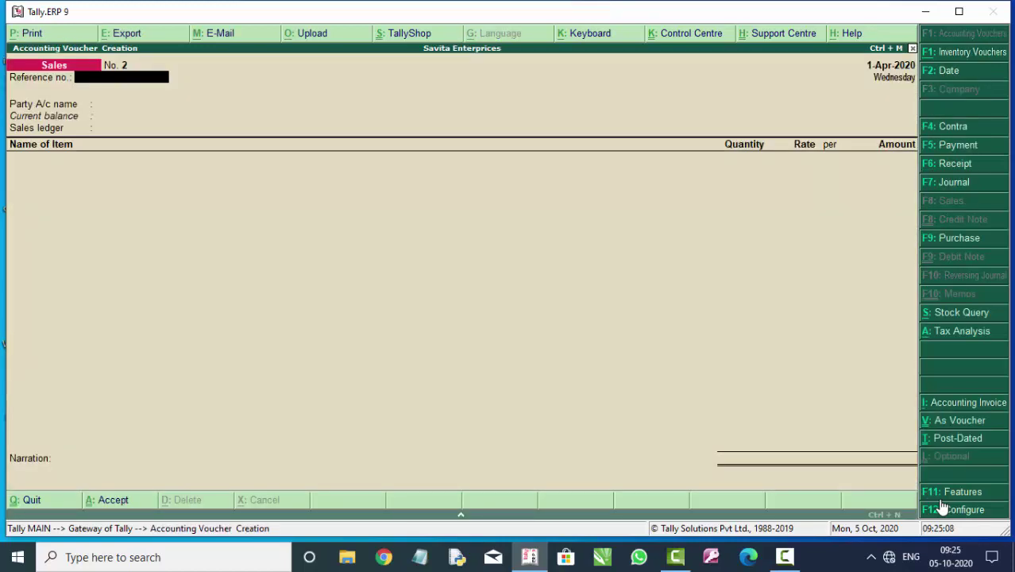
# Switch the voucher type to Payment with F5, starting Payment voucher No. 1.
pyautogui.press('F5')
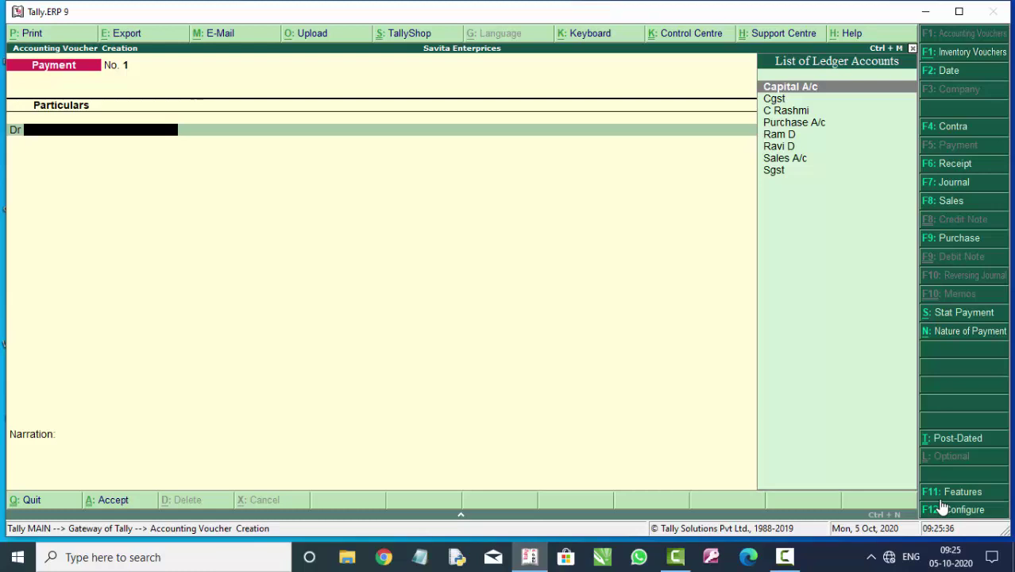
pyautogui.press('Down')
pyautogui.press('Down')
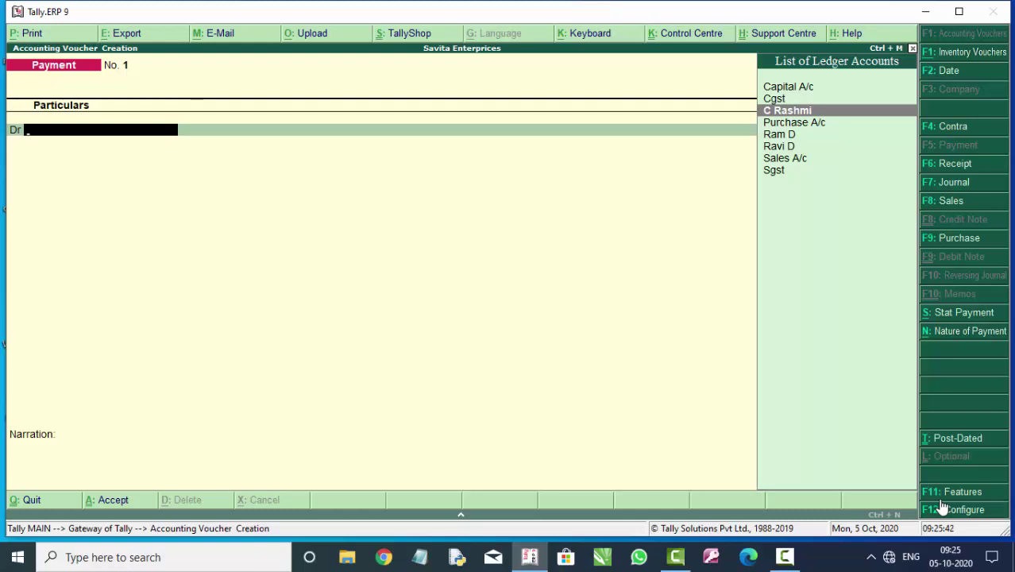
pyautogui.press('Return')
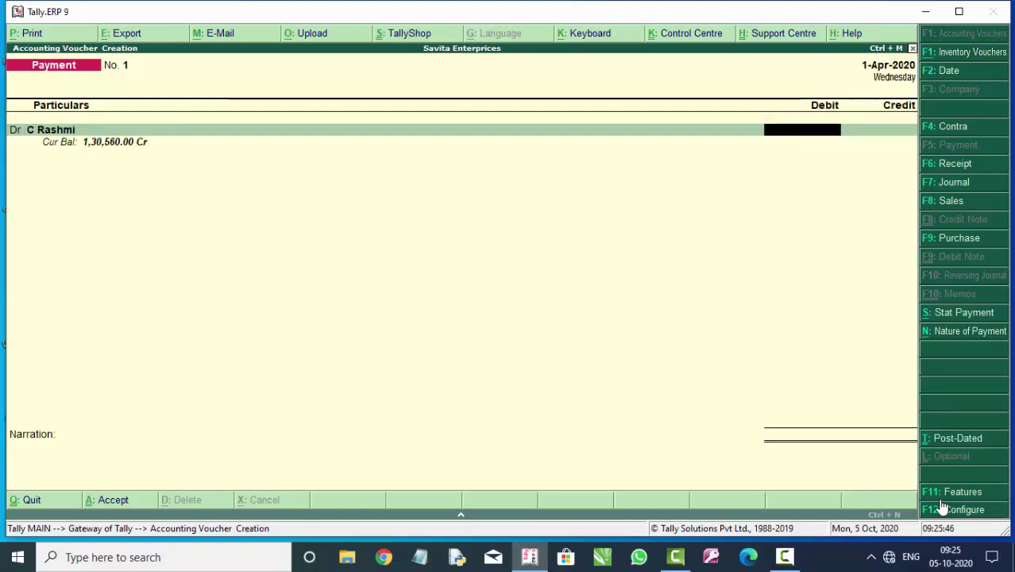
pyautogui.write('1')
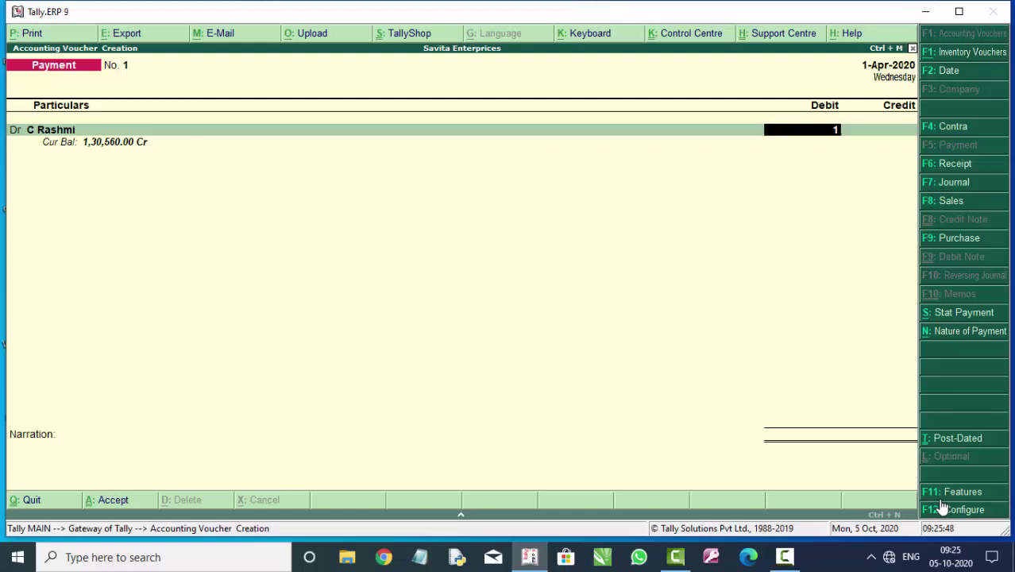
pyautogui.write('30')
pyautogui.write('560')
pyautogui.press('Return')
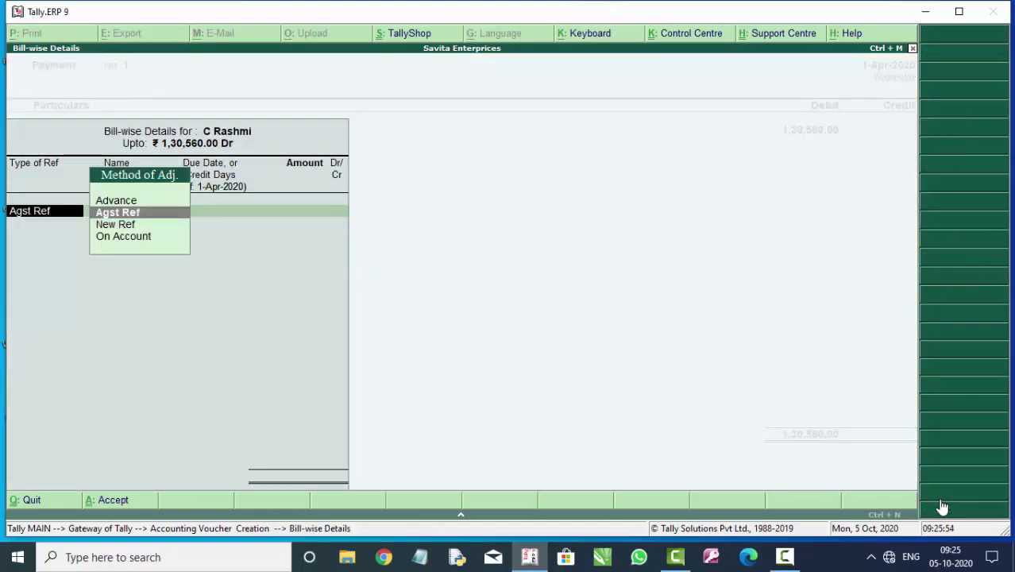
pyautogui.press('Return')
pyautogui.press('Return')
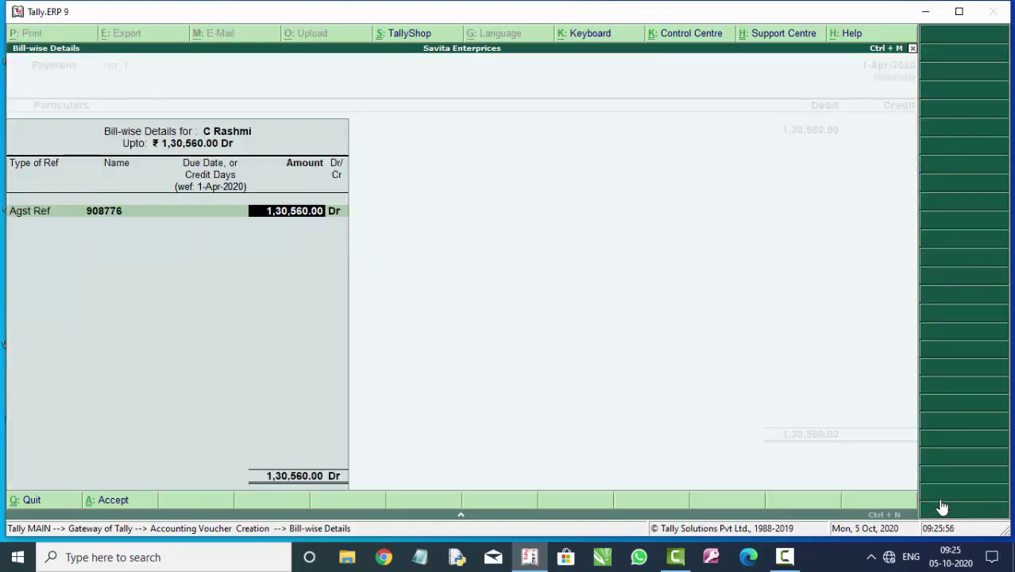
pyautogui.press('Return')
pyautogui.press('Return')
pyautogui.press('Return')
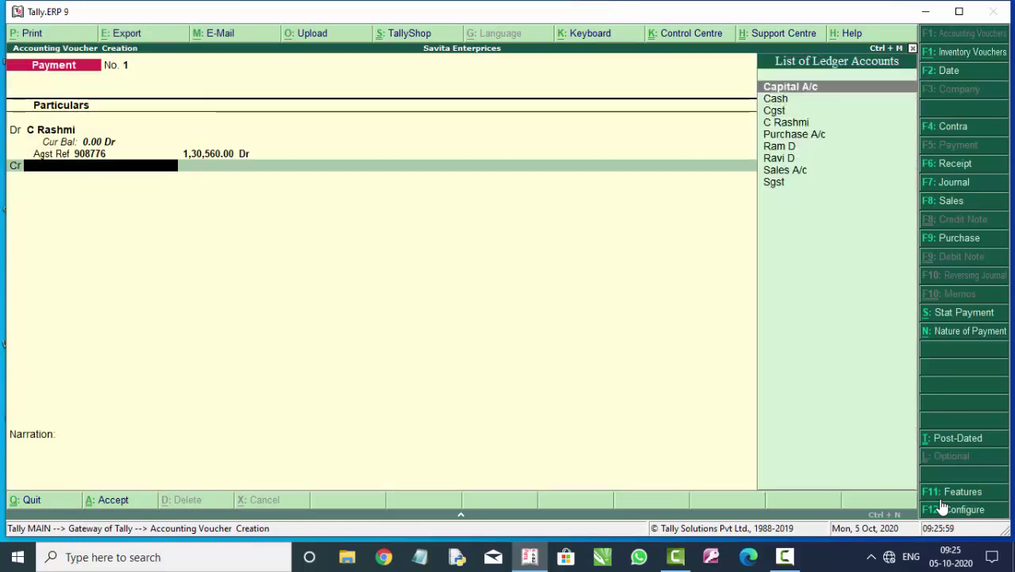
pyautogui.press('Down')
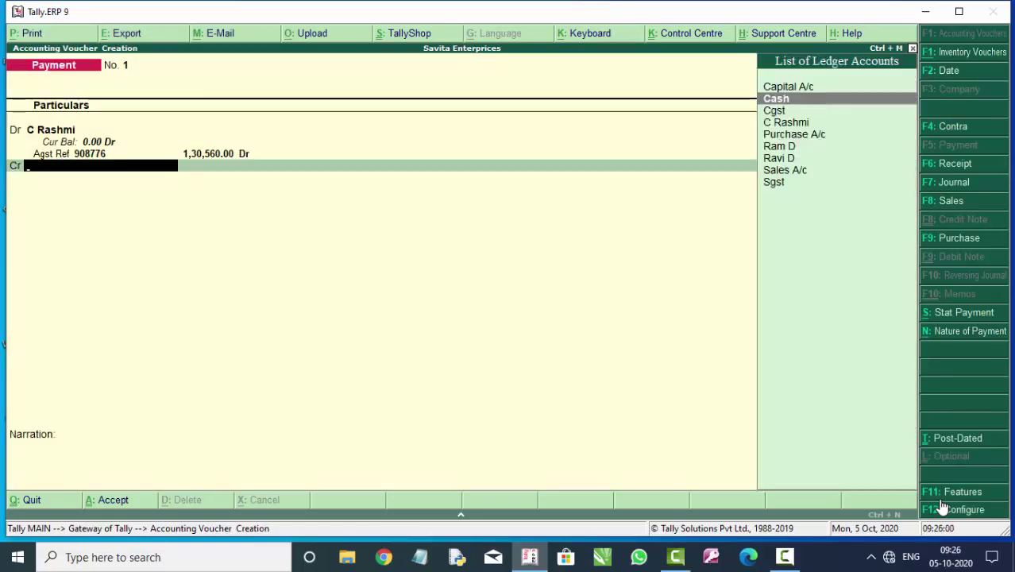
pyautogui.press('Return')
pyautogui.press('Return')
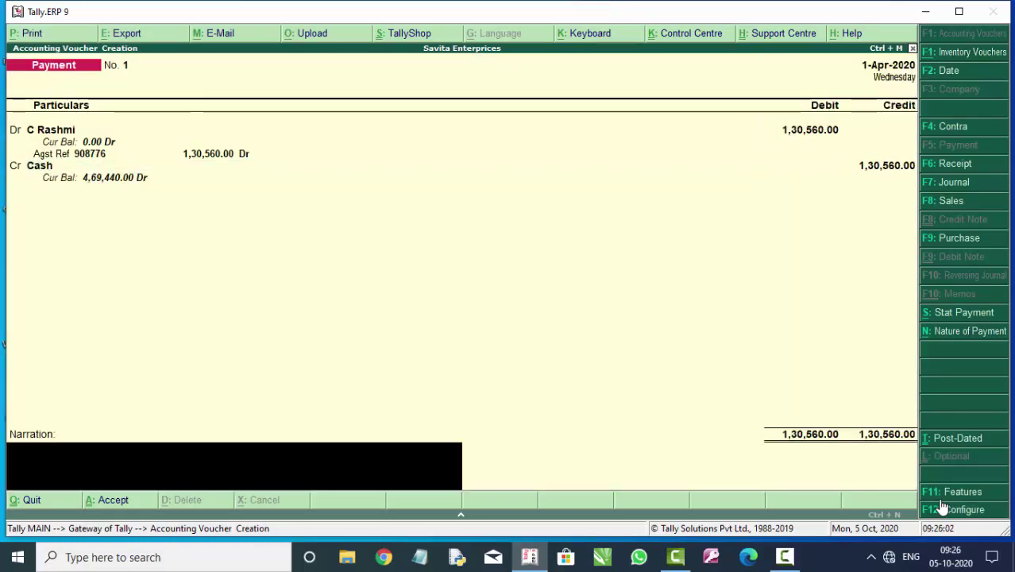
pyautogui.press('Return')
pyautogui.press('Return')
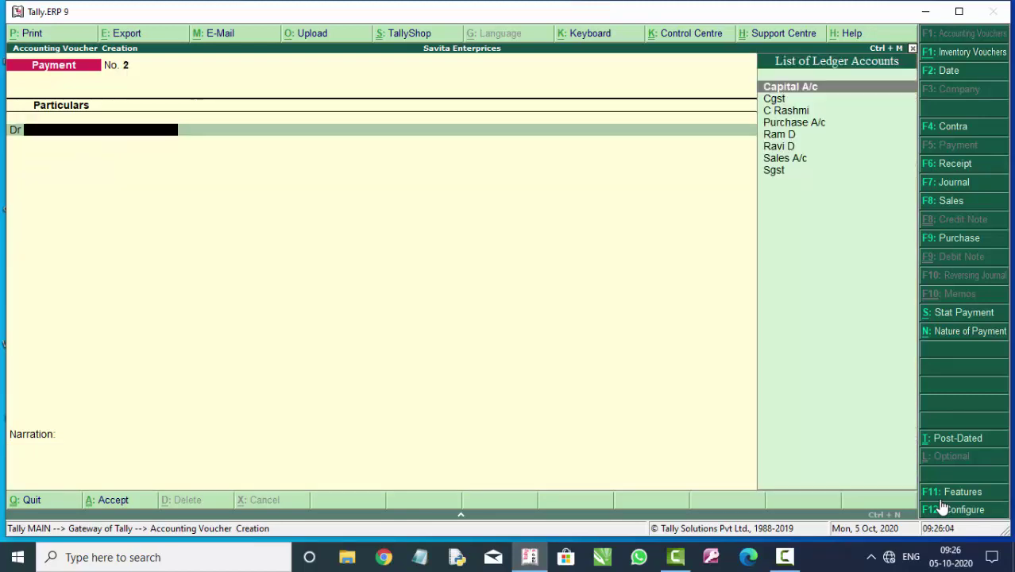
pyautogui.press('Down')
pyautogui.press('Down')
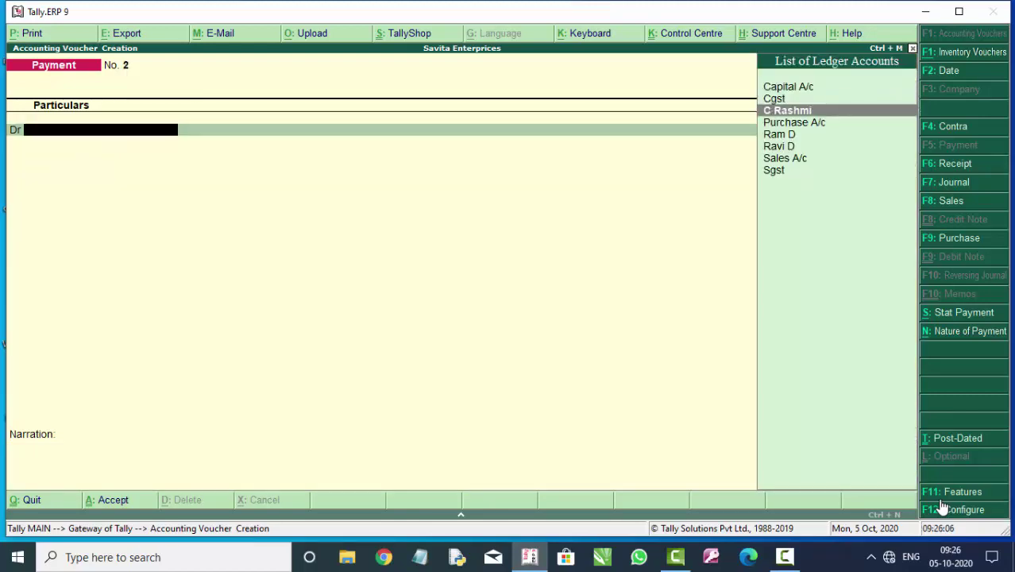
pyautogui.press('Return')
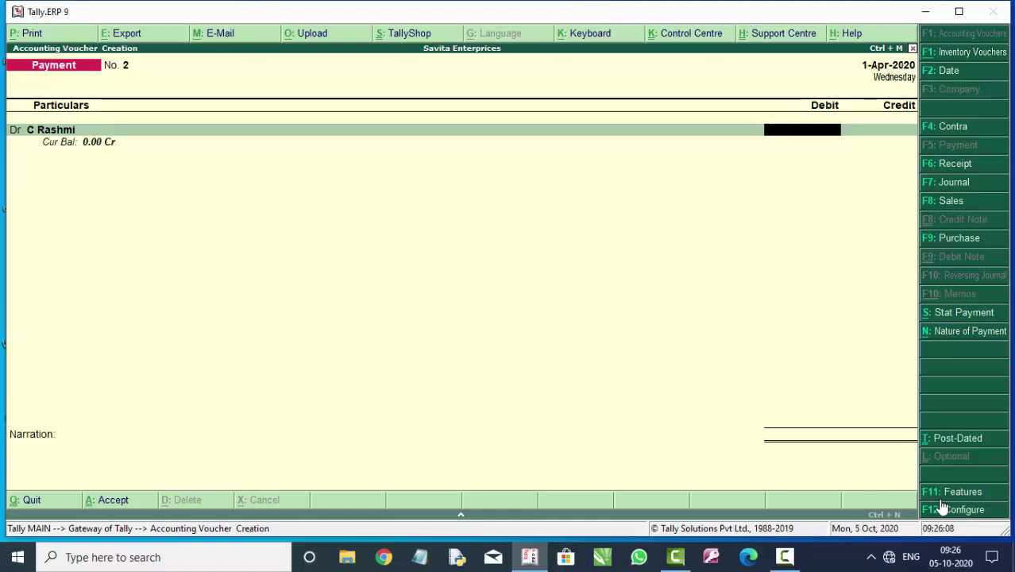
pyautogui.press('Escape')
pyautogui.press('y')
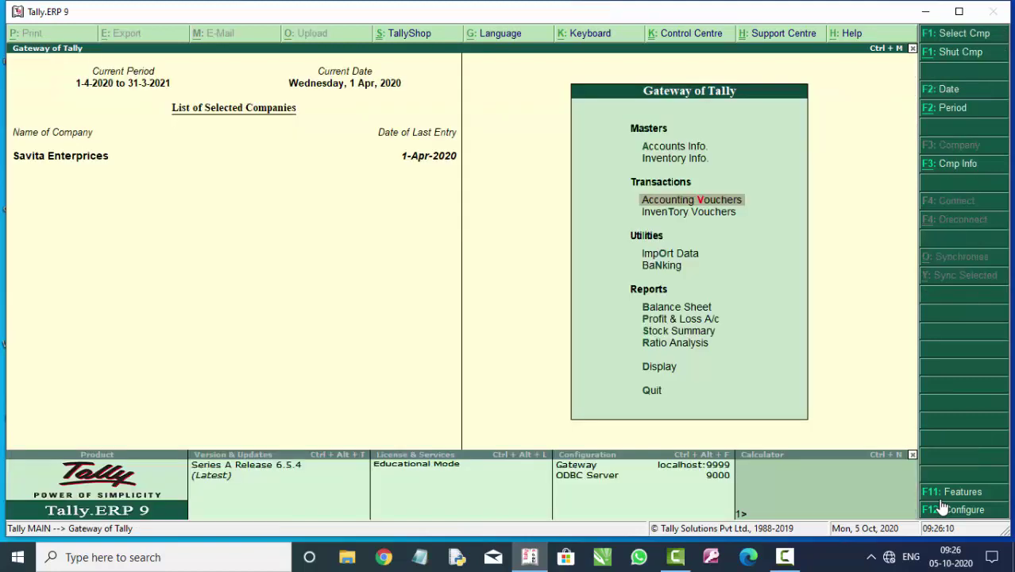
pyautogui.press('Return')
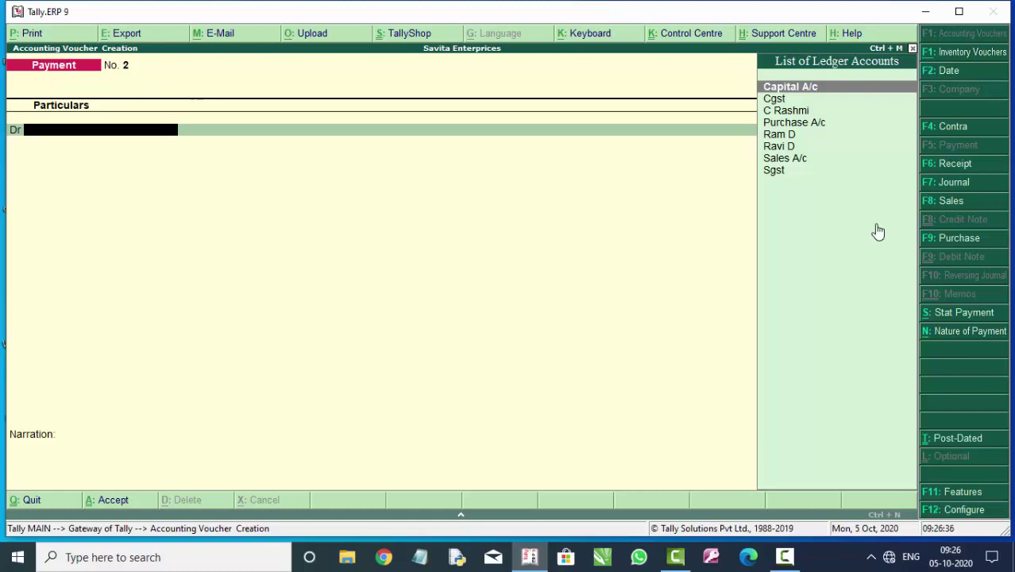
pyautogui.click(954, 162)
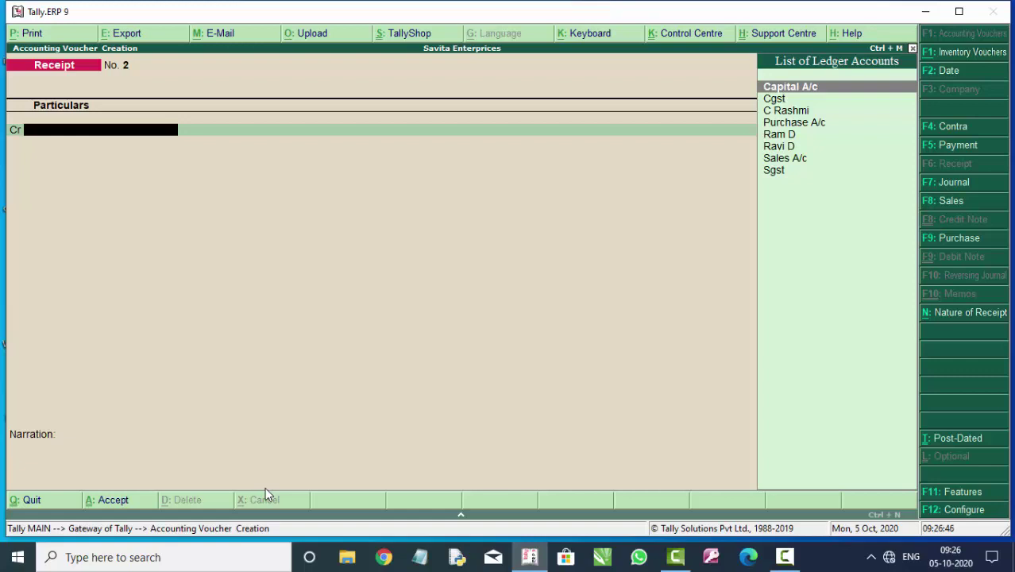
pyautogui.press('Down')
pyautogui.press('Down')
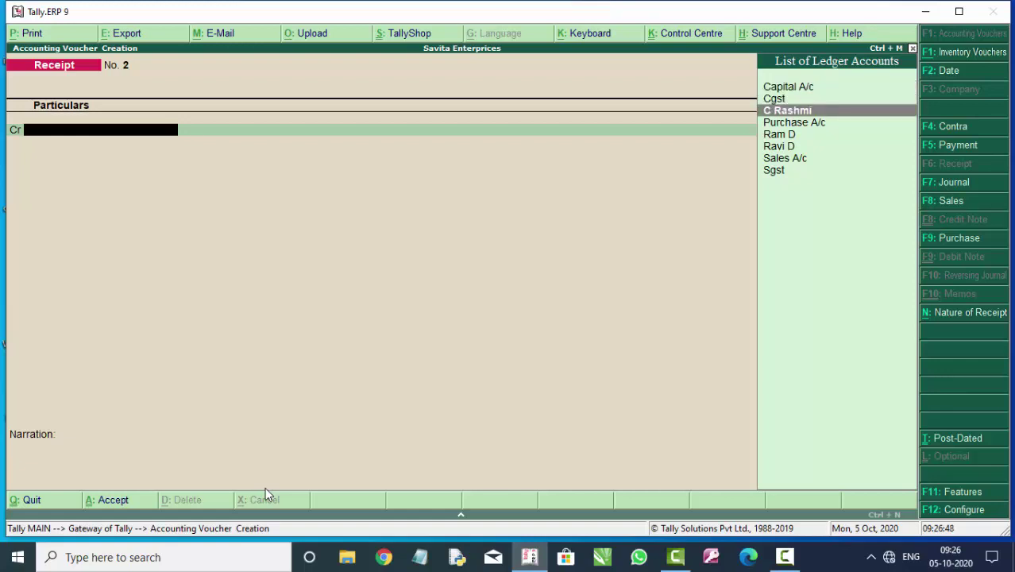
pyautogui.press('Down')
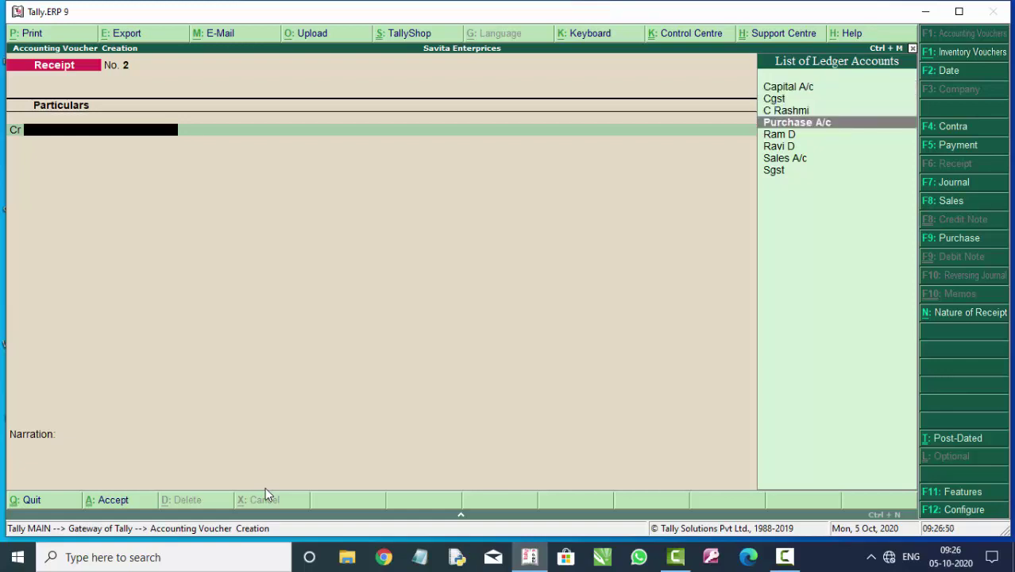
pyautogui.press('Down')
pyautogui.press('Down')
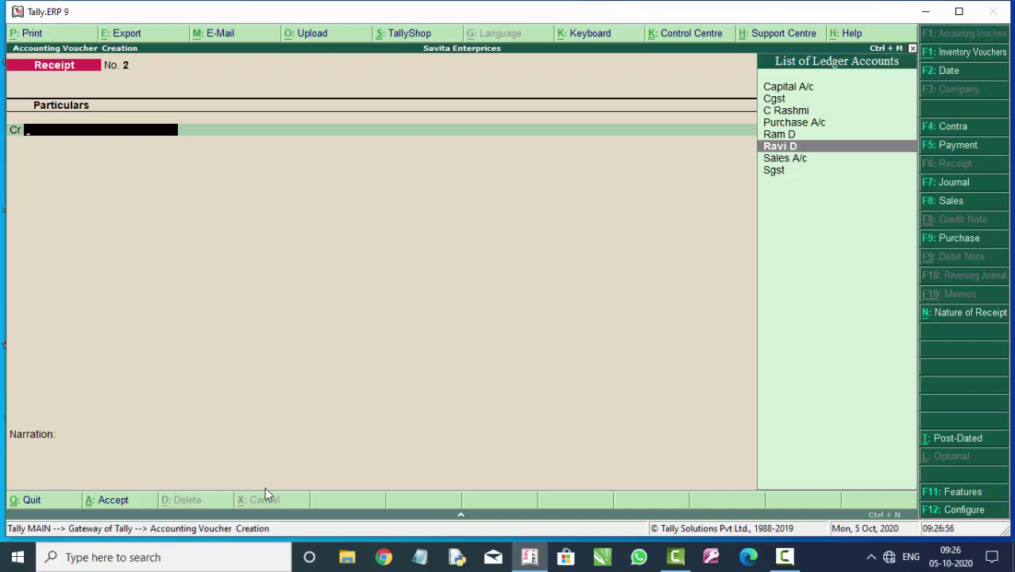
pyautogui.press('Up')
pyautogui.press('Down')
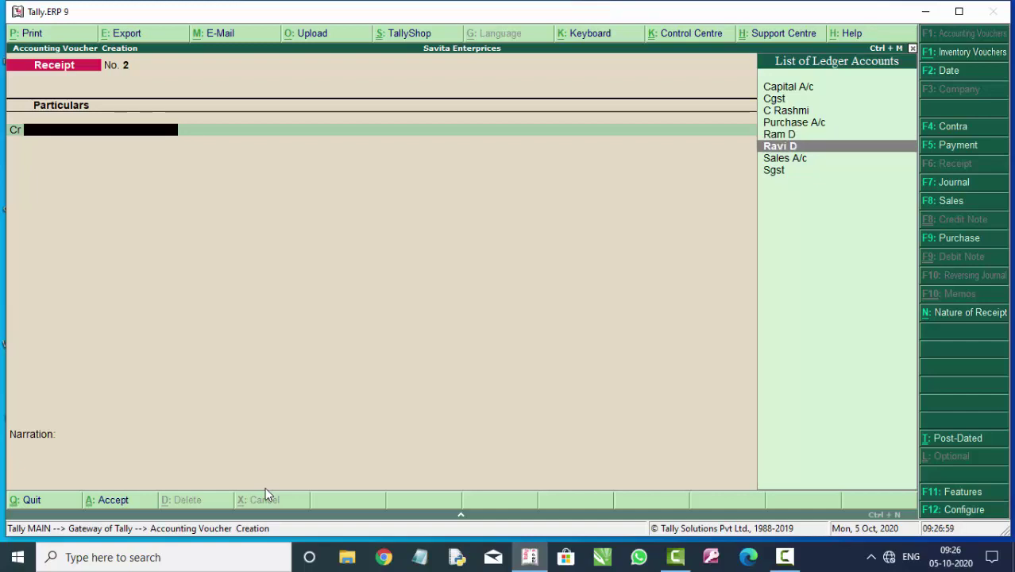
pyautogui.press('Return')
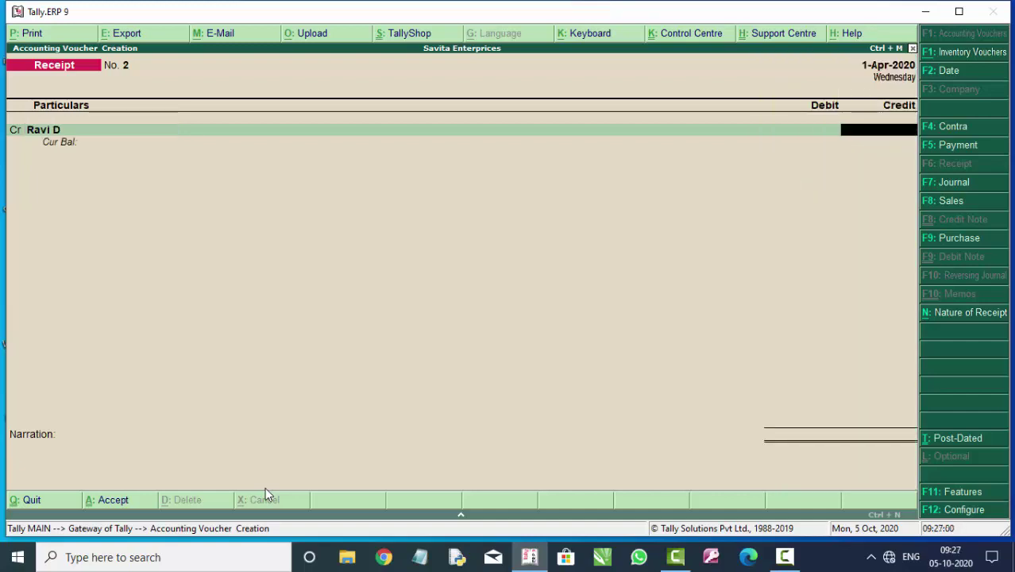
pyautogui.press('BackSpace')
pyautogui.write('C')
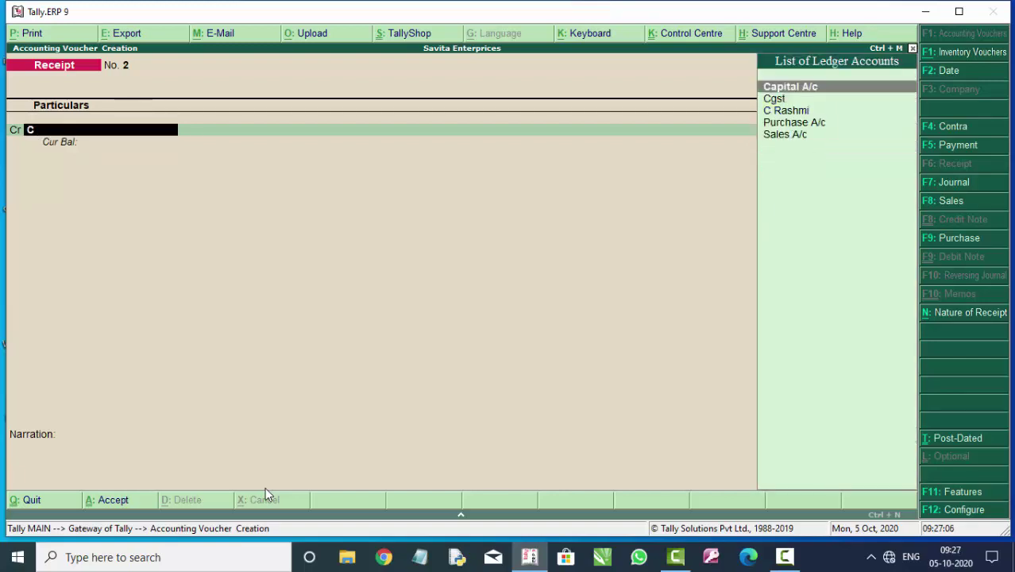
pyautogui.press('Down')
pyautogui.press('Down')
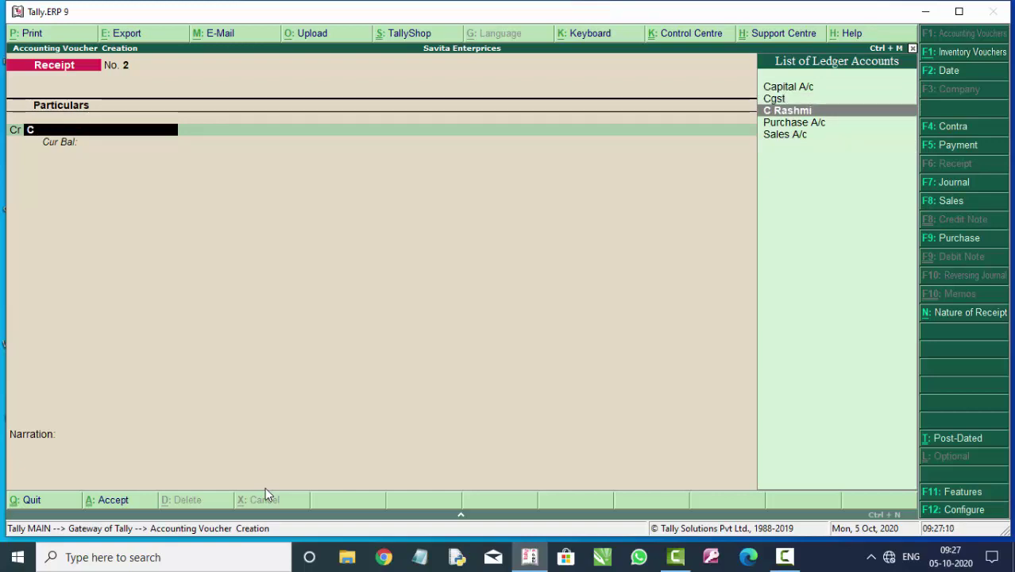
pyautogui.press('BackSpace')
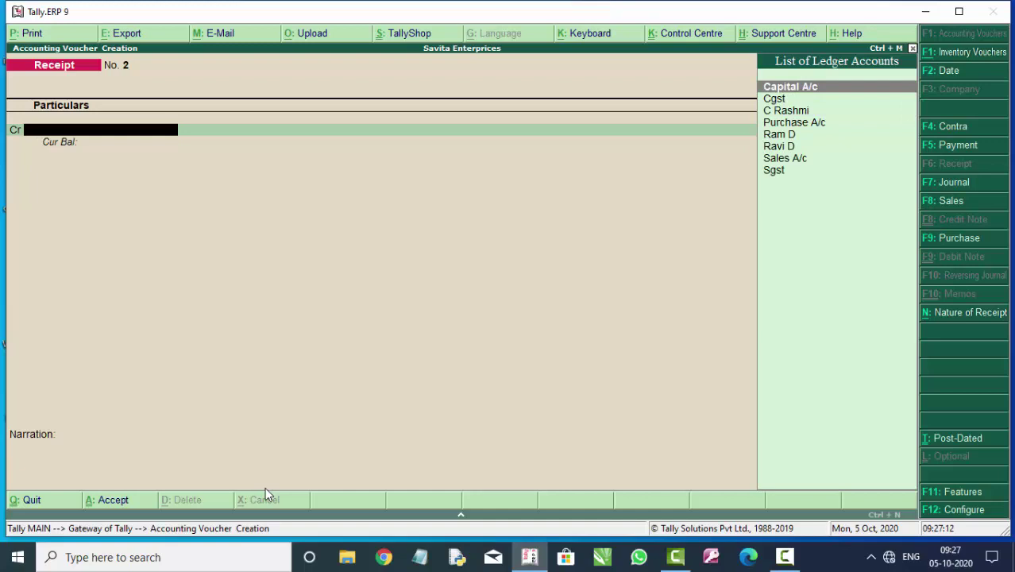
pyautogui.write('e')
pyautogui.press('BackSpace')
pyautogui.write('R')
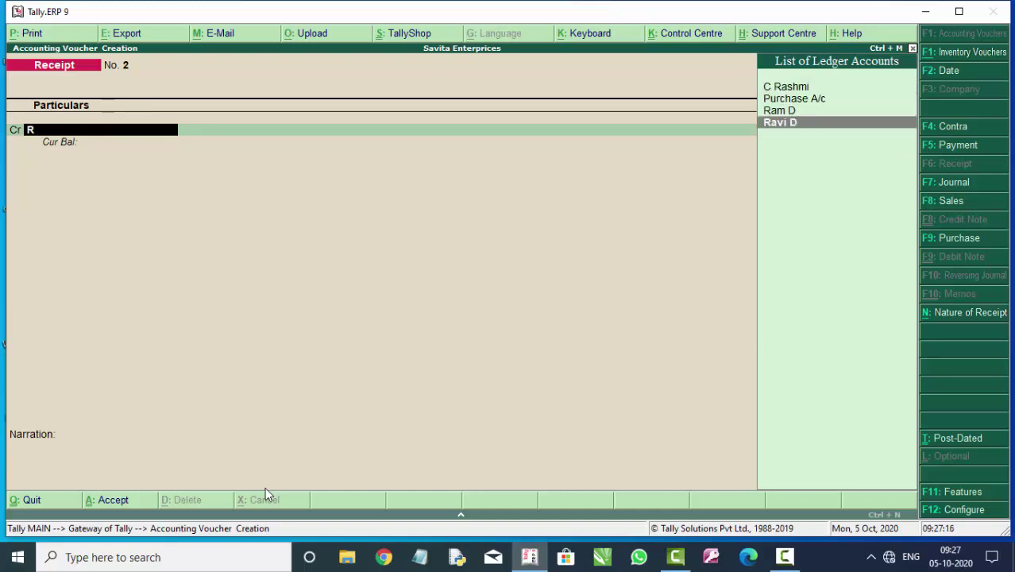
pyautogui.press('Up')
pyautogui.press('Return')
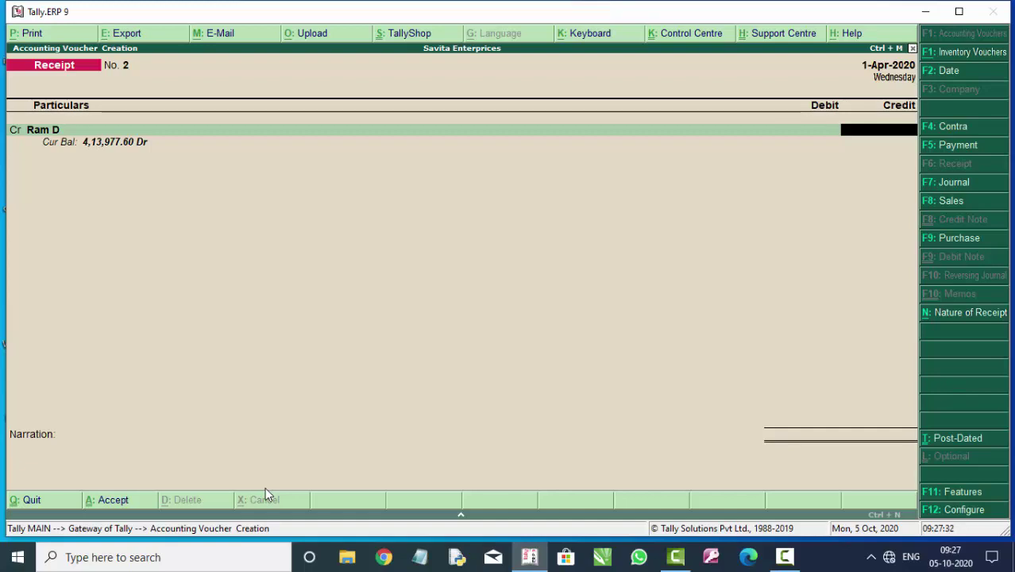
pyautogui.write('4')
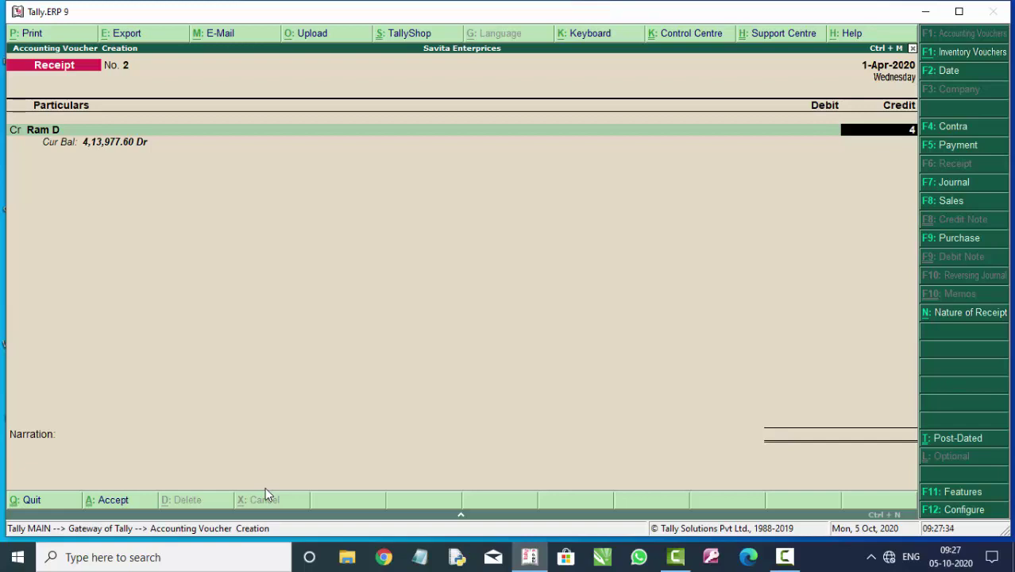
pyautogui.write('13')
pyautogui.write('977.')
pyautogui.press('Return')
pyautogui.press('Return')
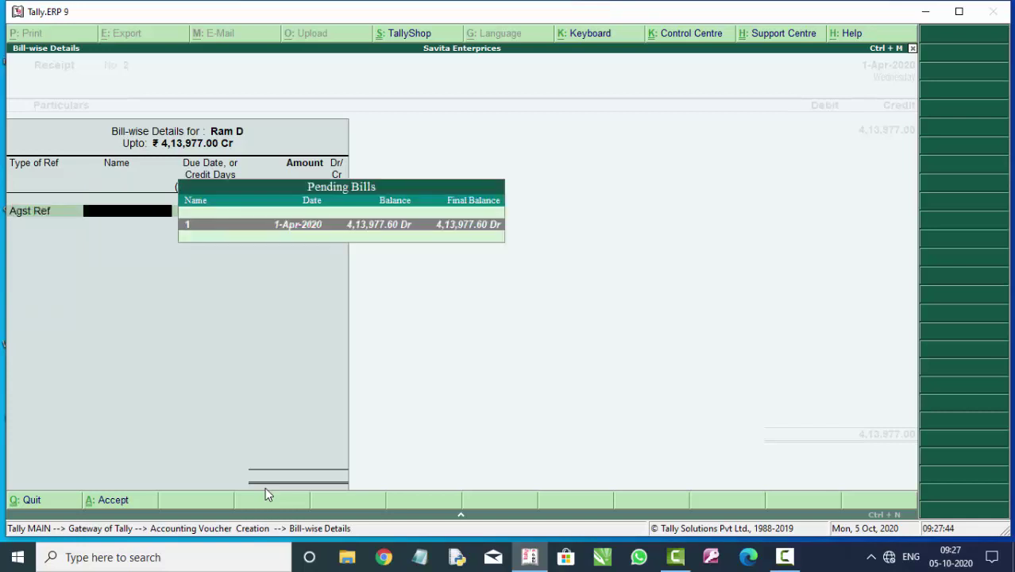
pyautogui.press('Return')
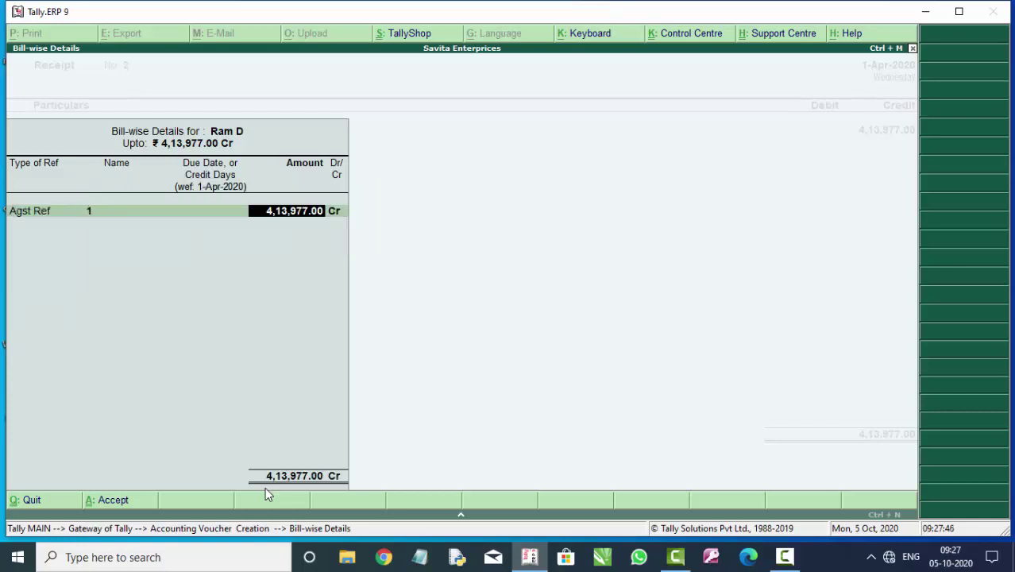
pyautogui.press('Return')
pyautogui.press('Return')
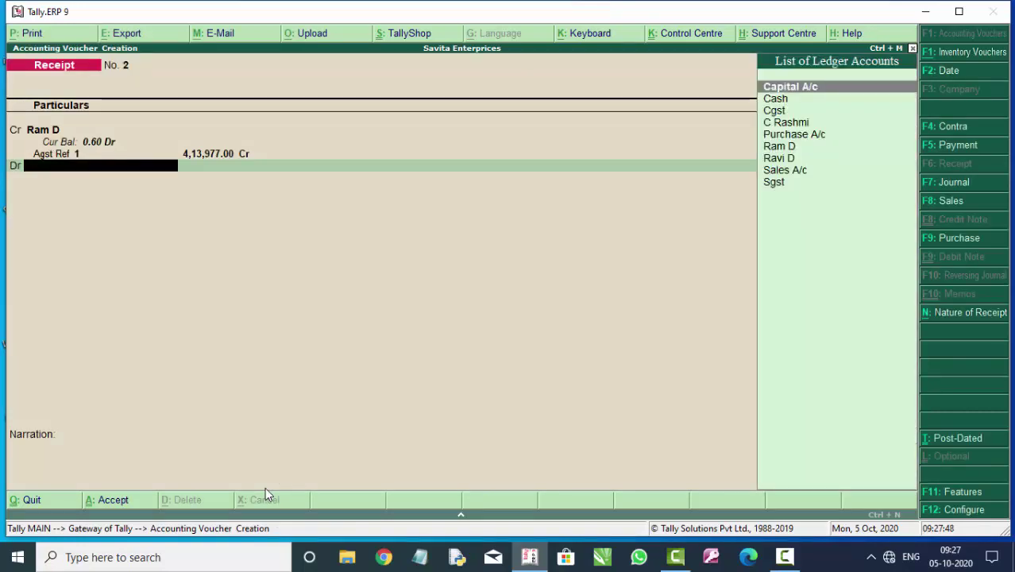
pyautogui.press('Down')
pyautogui.press('Down')
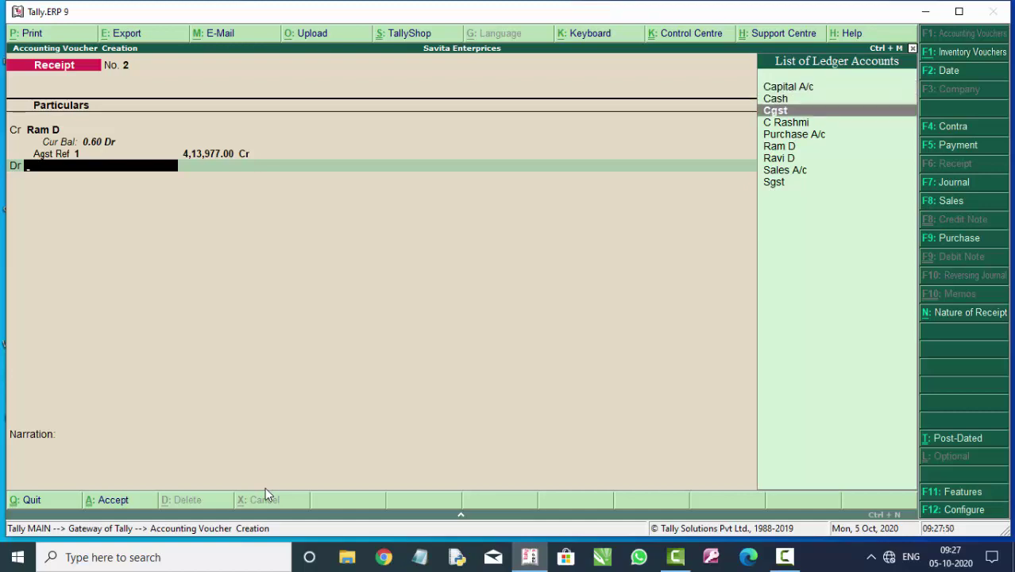
pyautogui.press('Up')
pyautogui.press('Return')
pyautogui.press('Return')
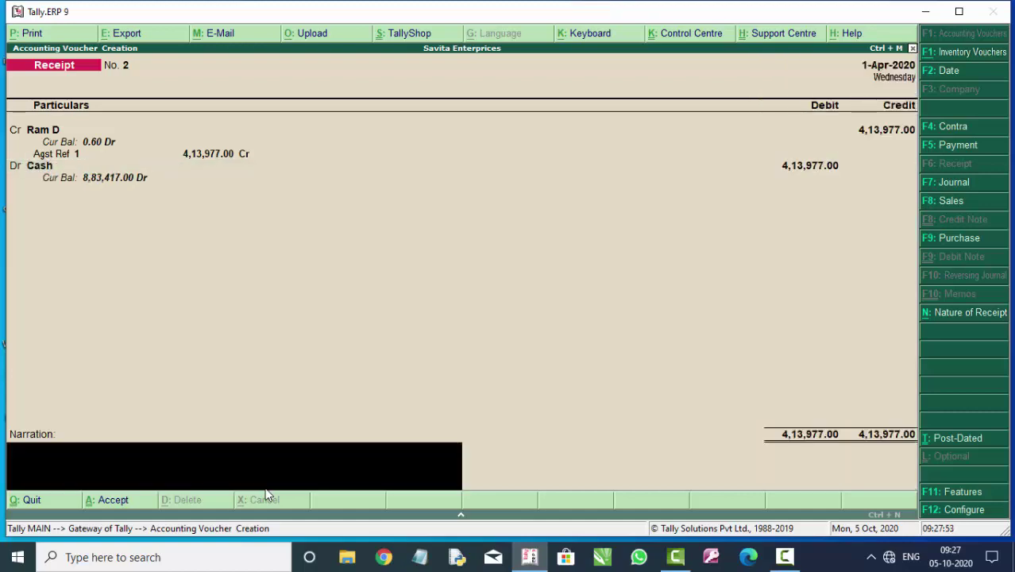
pyautogui.press('Return')
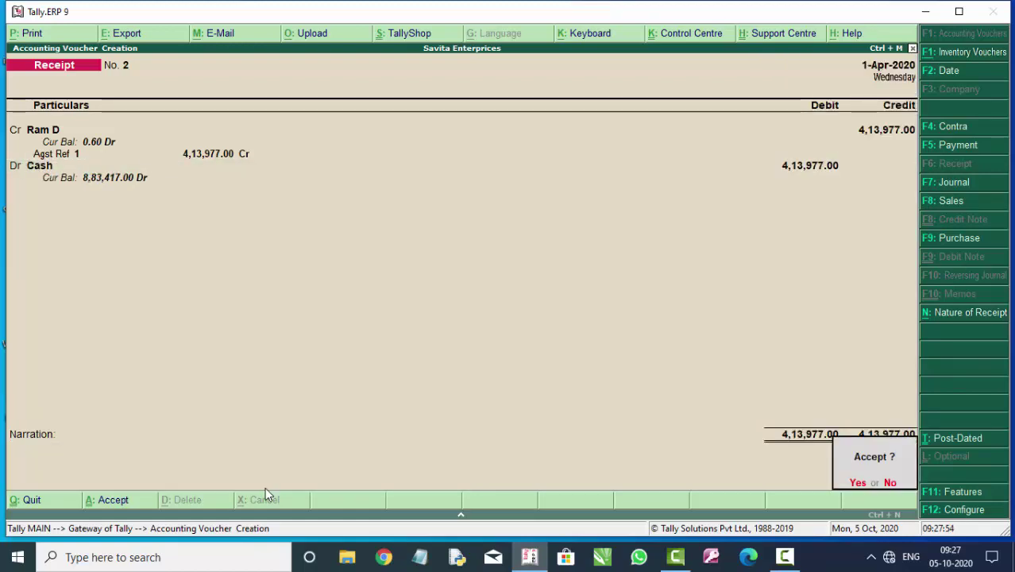
pyautogui.press('Return')
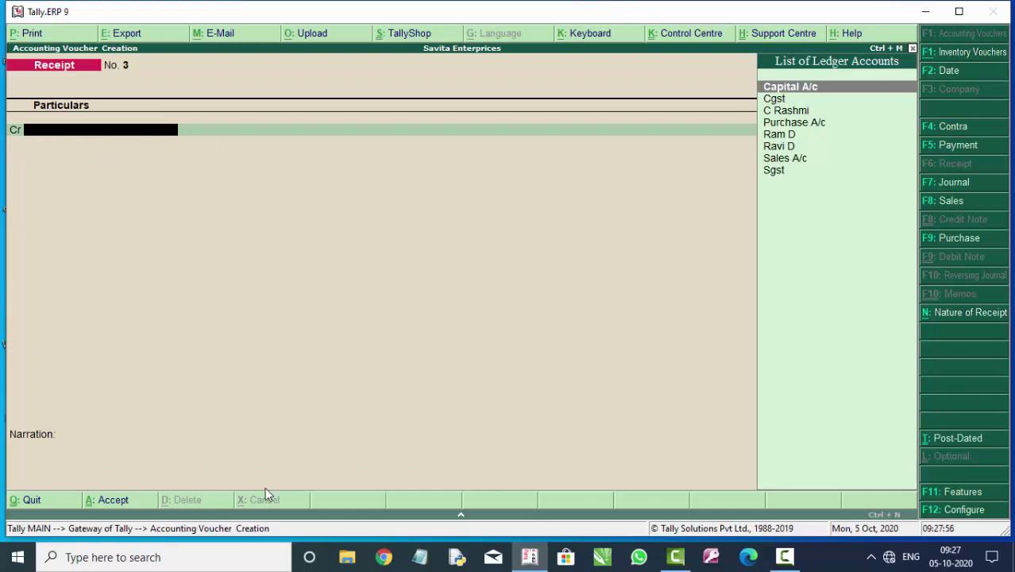
pyautogui.press('Down')
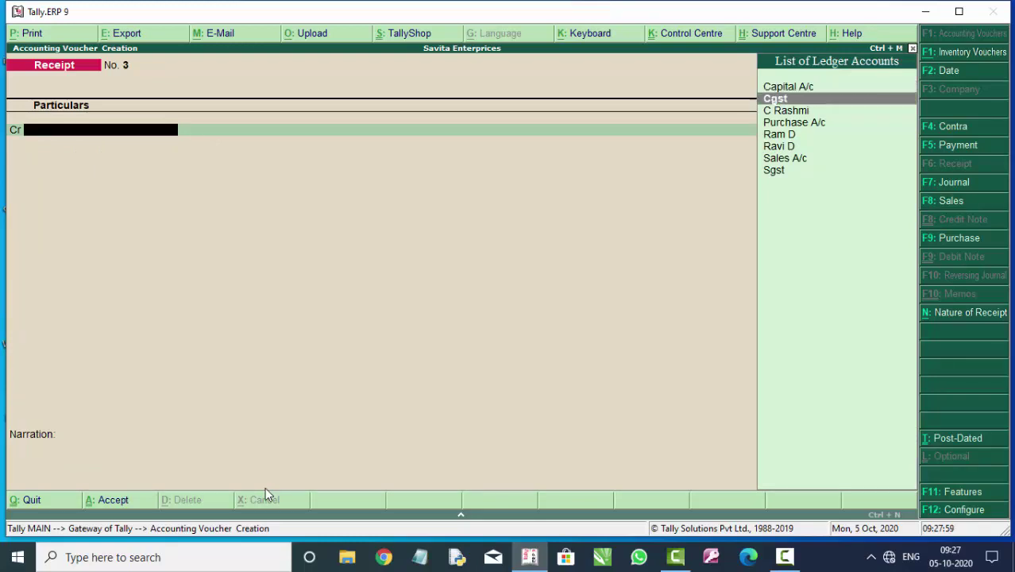
pyautogui.press('Down')
pyautogui.press('Down')
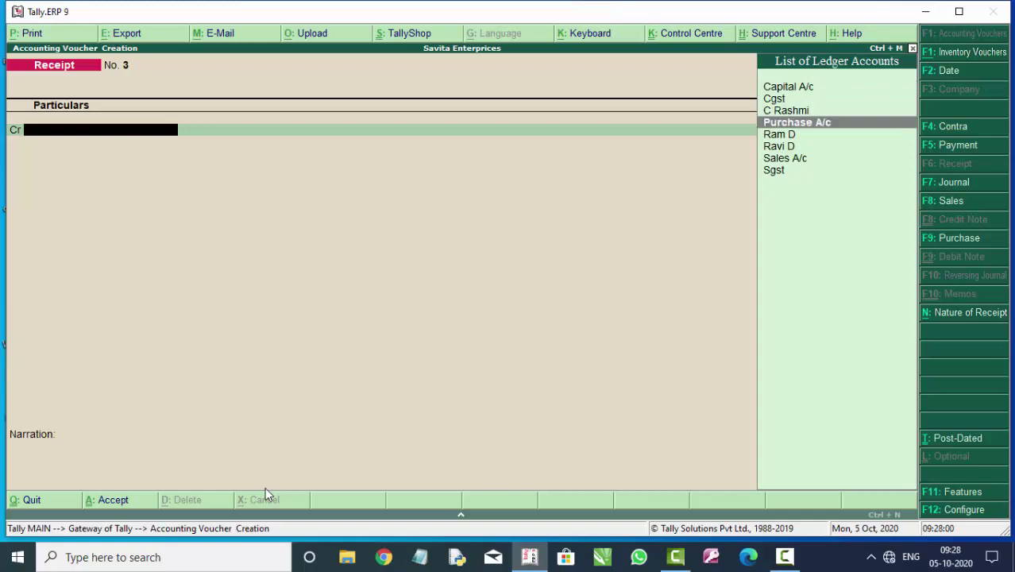
pyautogui.press('Down')
pyautogui.press('Return')
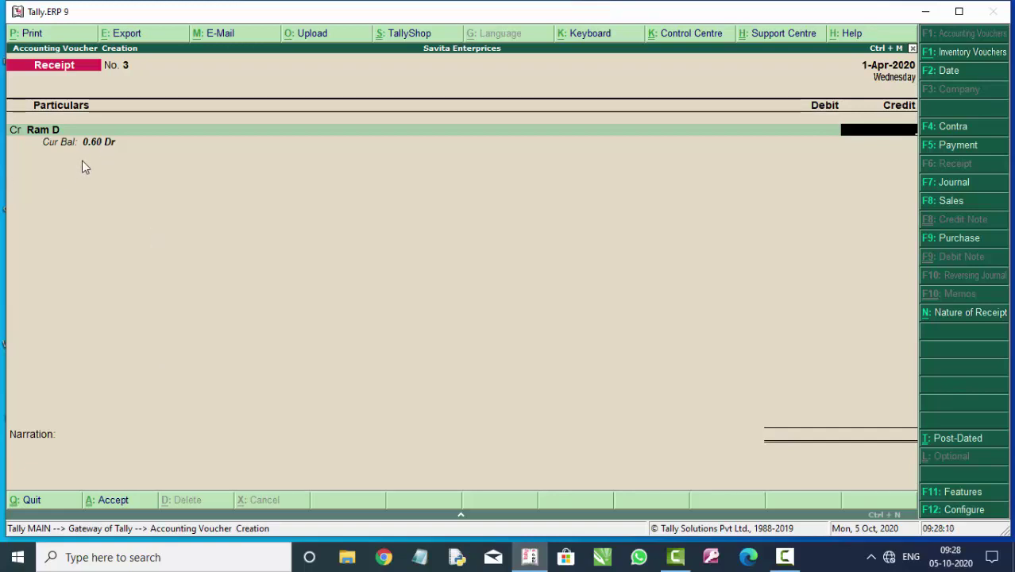
pyautogui.write('.60')
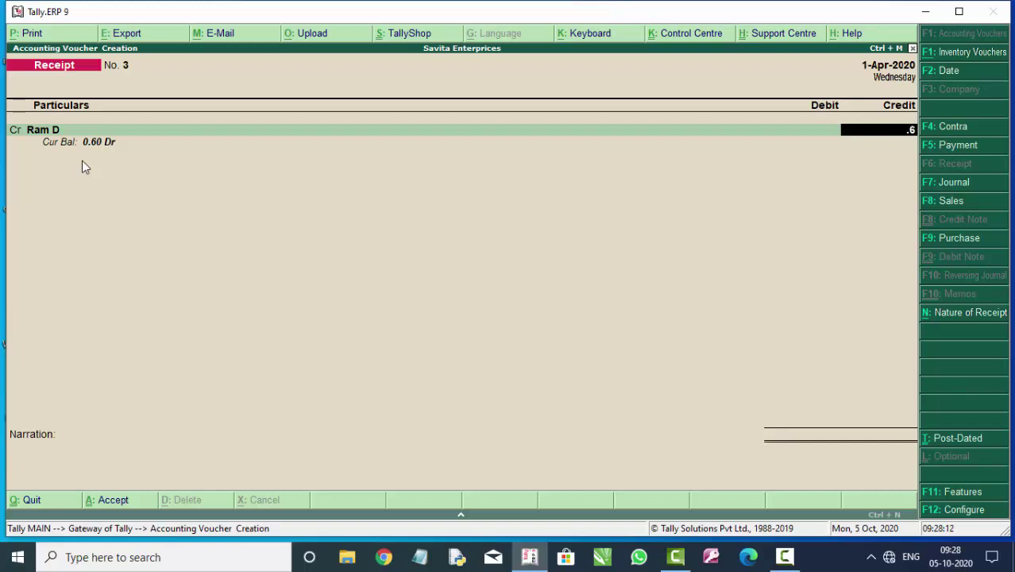
pyautogui.press('Return')
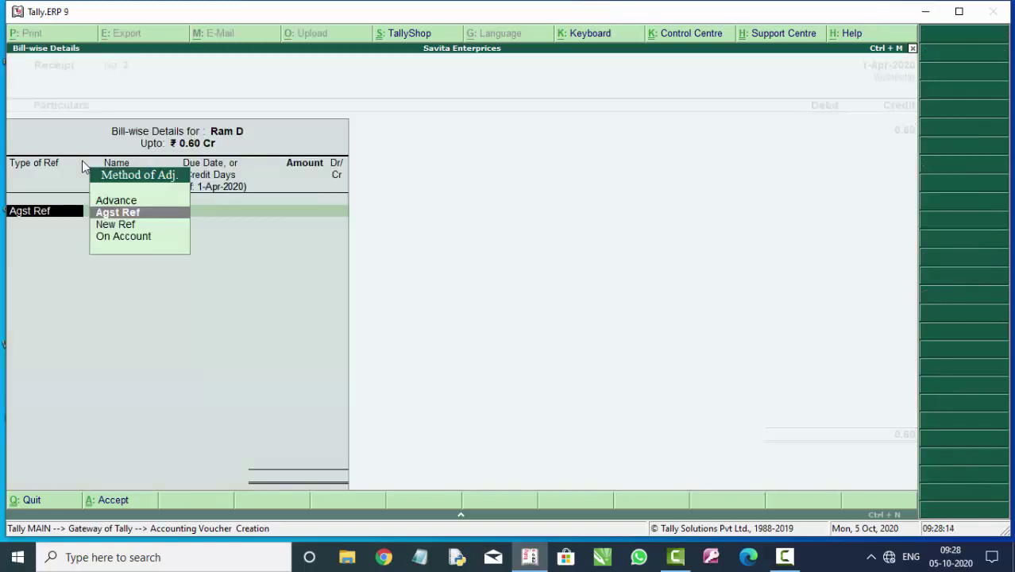
pyautogui.press('Return')
pyautogui.press('Return')
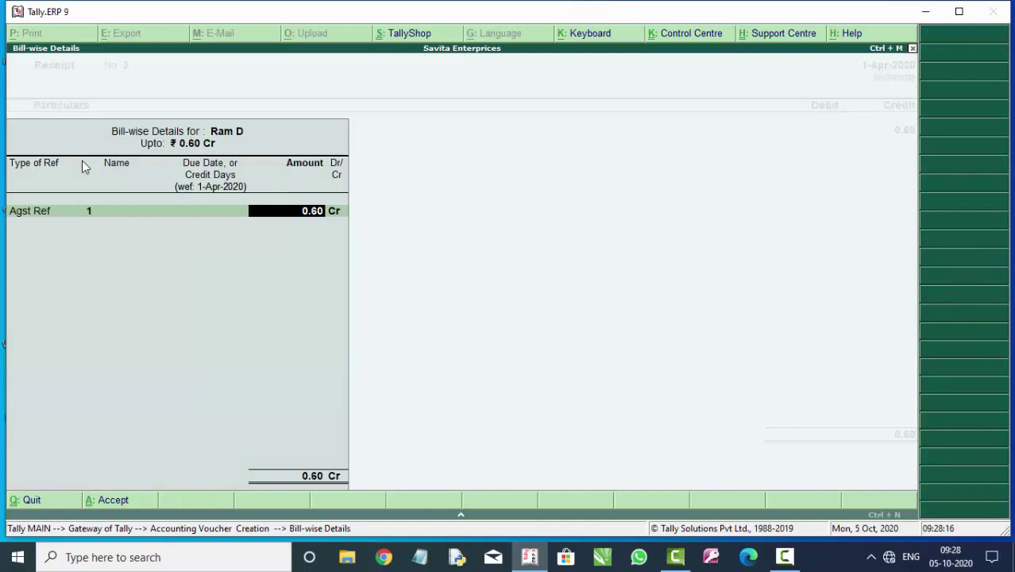
pyautogui.press('Return')
pyautogui.press('Return')
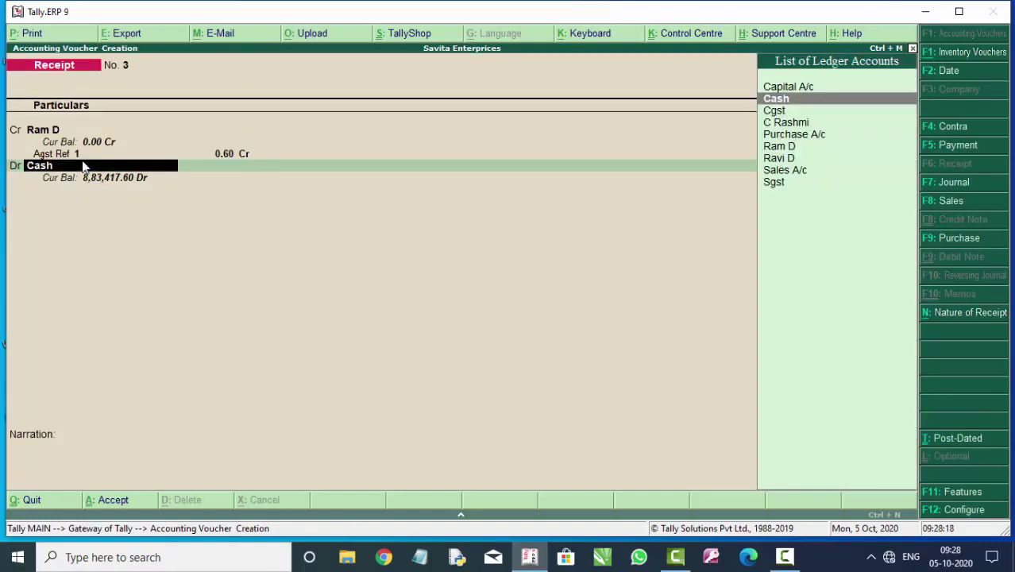
pyautogui.press('Return')
pyautogui.press('Return')
pyautogui.press('Return')
pyautogui.press('Return')
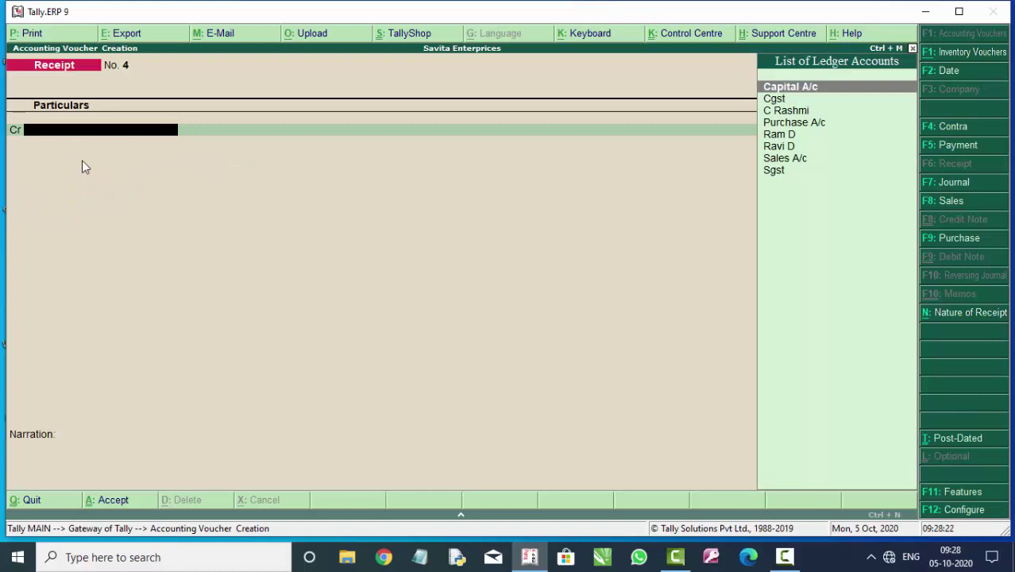
pyautogui.press('Down')
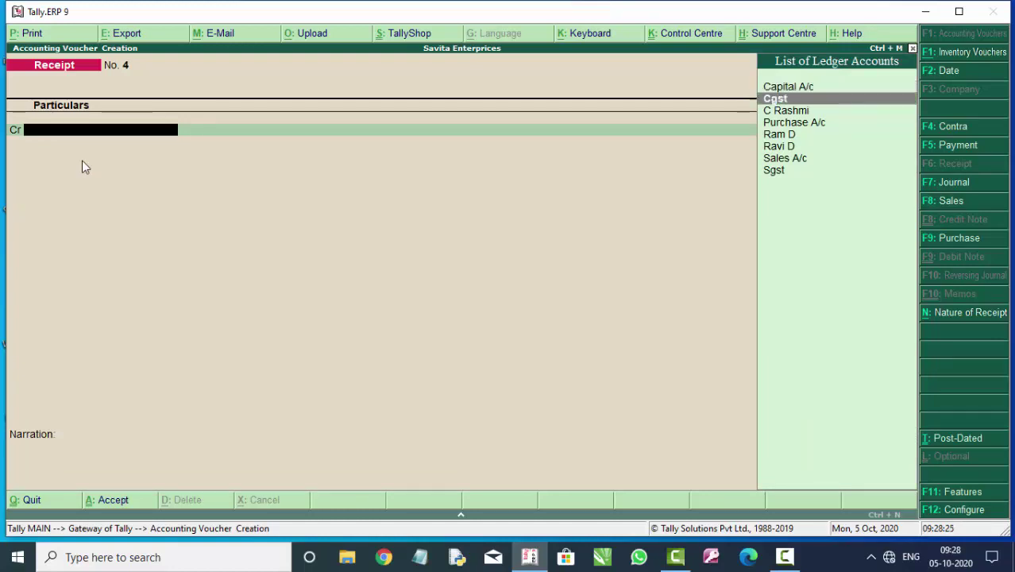
pyautogui.press('Down')
pyautogui.press('Down')
pyautogui.press('Down')
pyautogui.press('Return')
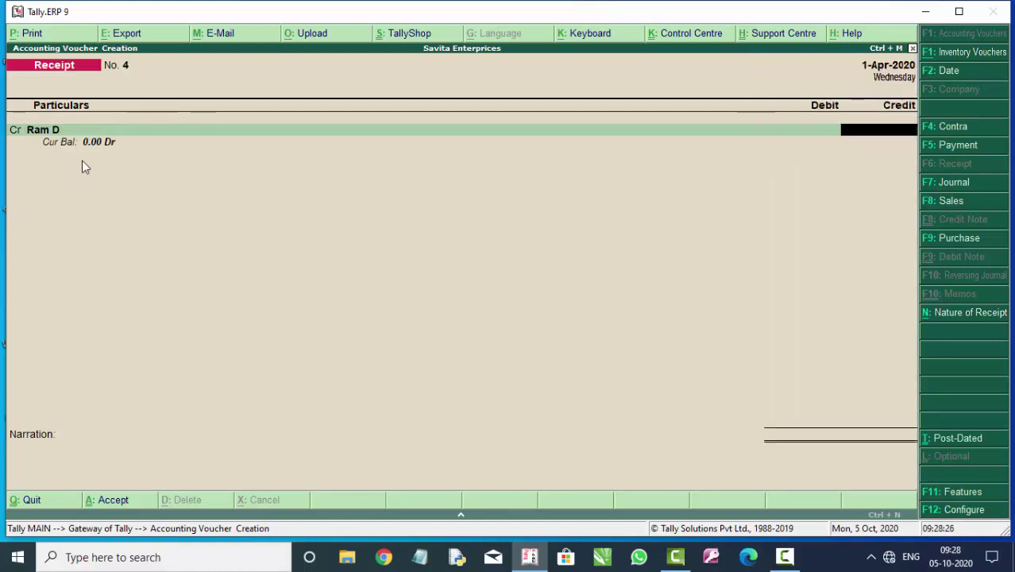